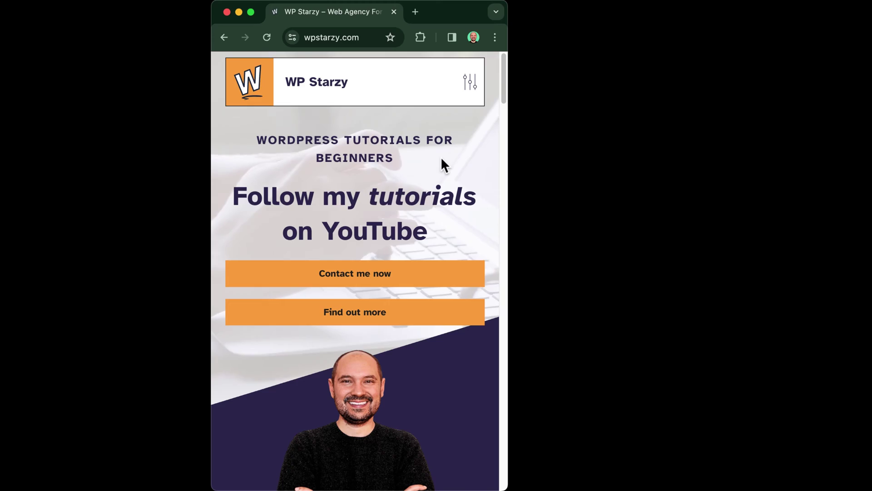
Step: Open and close wpstarzy.com's hamburger menu several times, leaving the purple mobile menu open
click(471, 82)
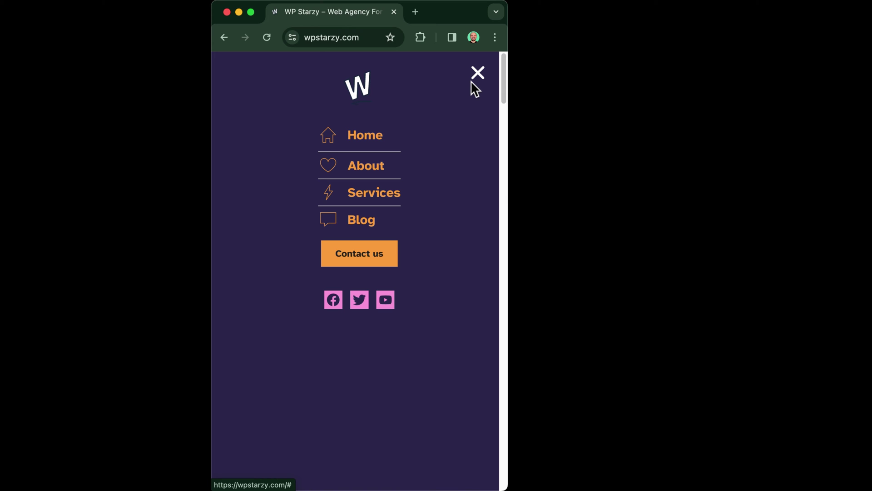
click(477, 76)
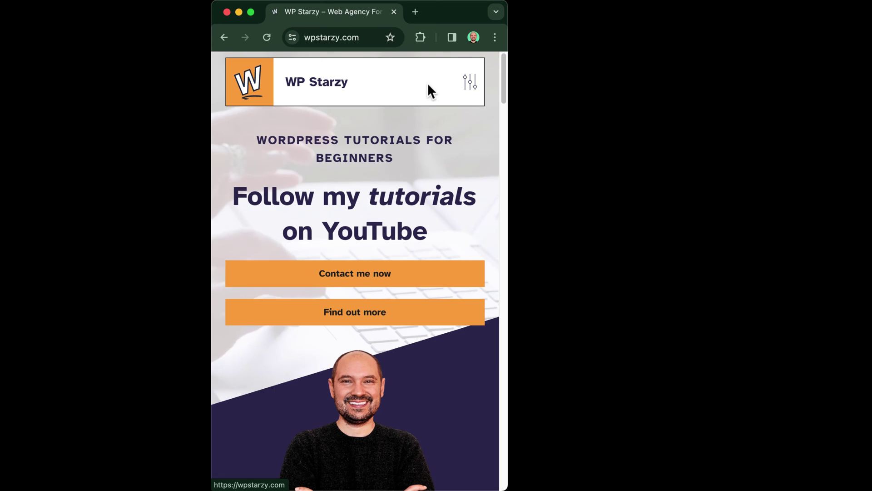
click(471, 83)
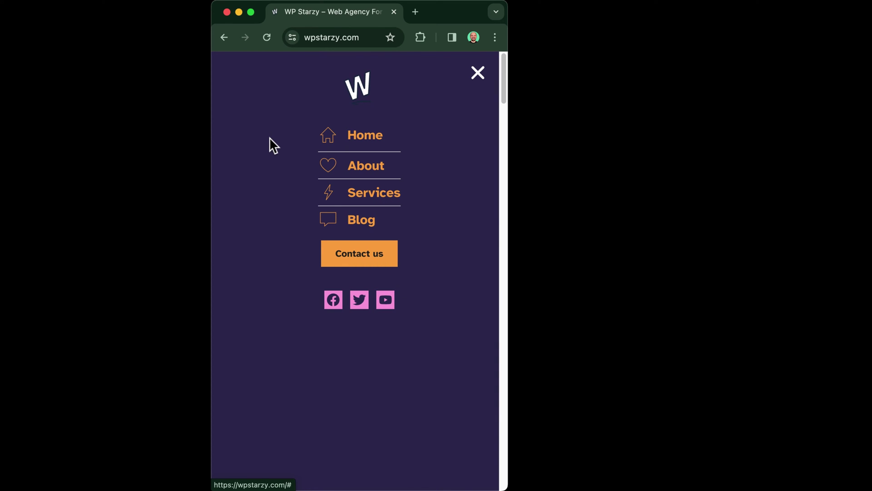
click(477, 73)
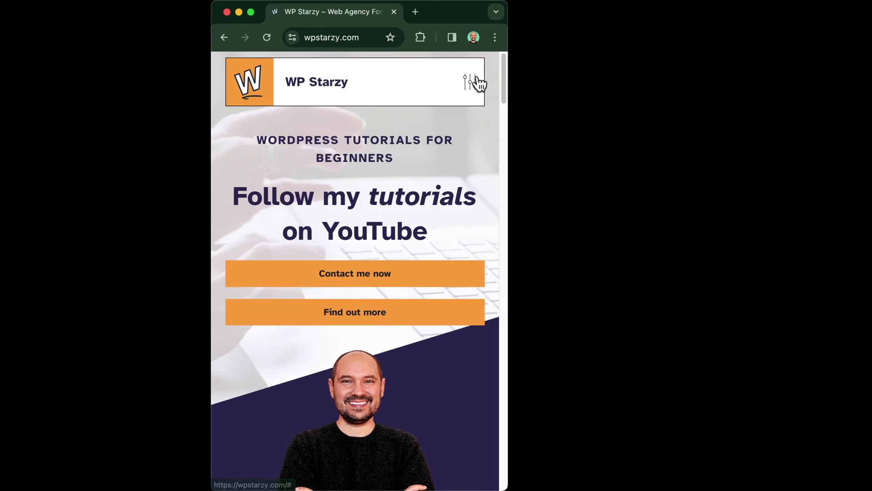
click(476, 82)
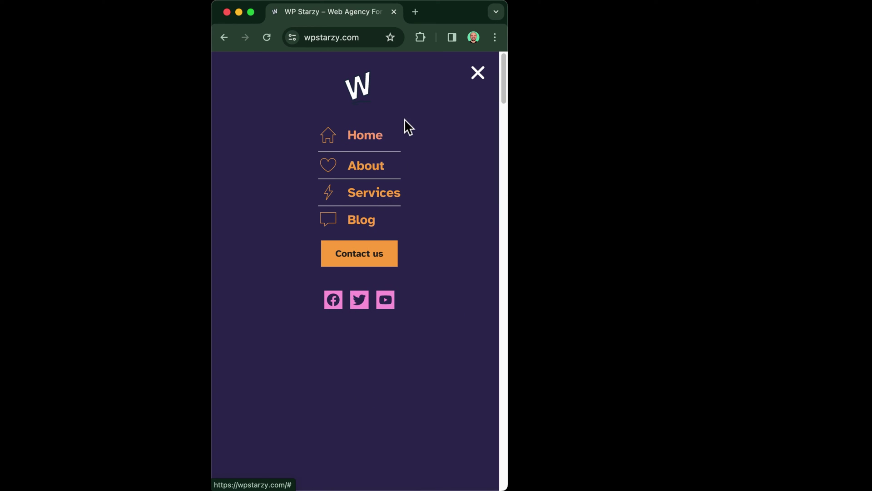
click(475, 74)
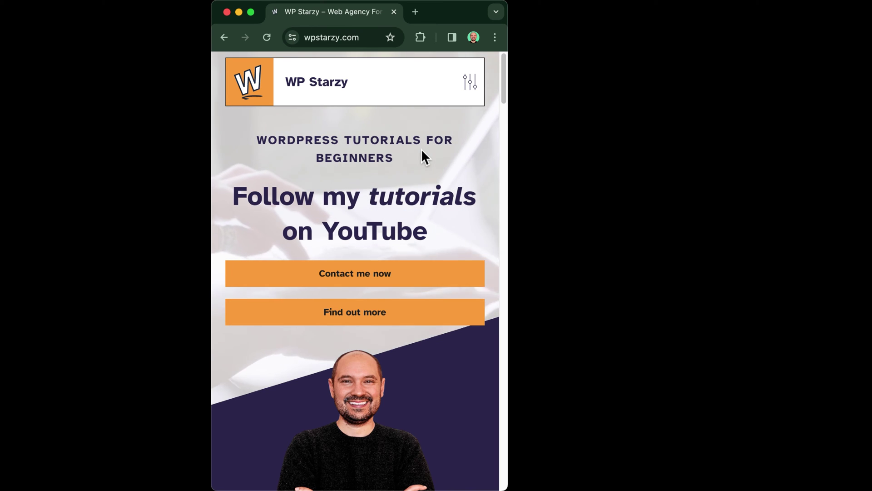
scroll(474, 105, up, 3)
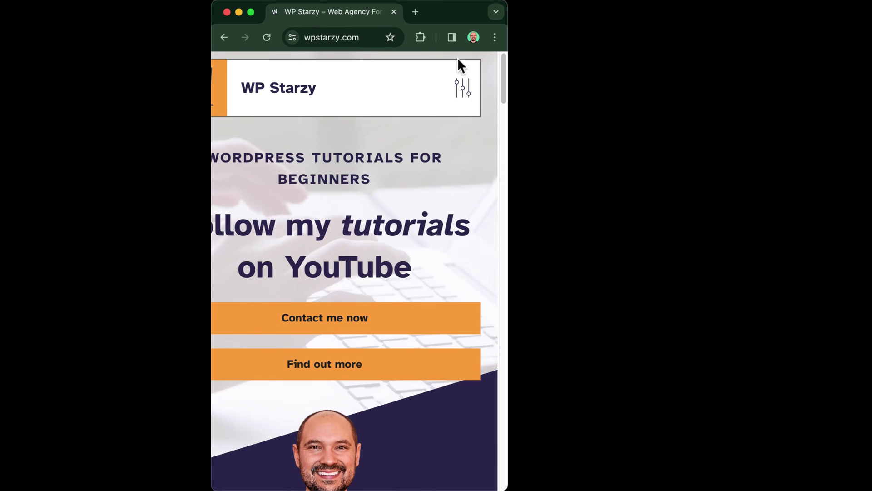
scroll(468, 95, down, 3)
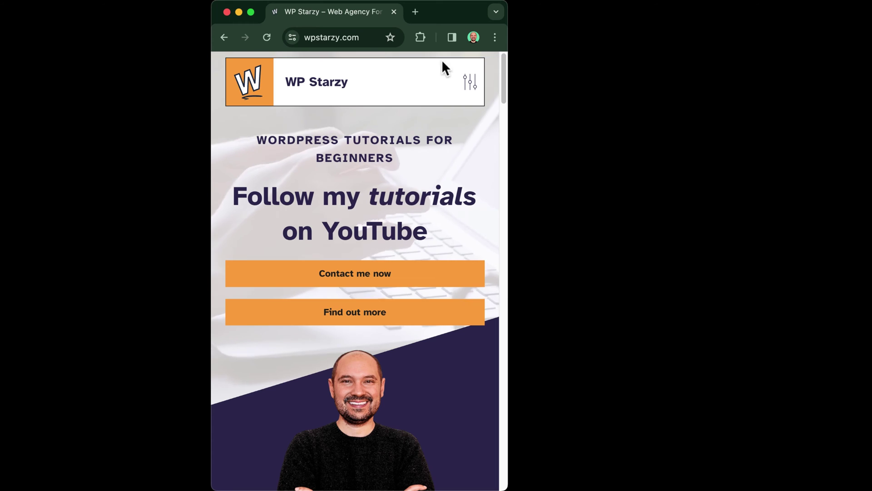
click(469, 87)
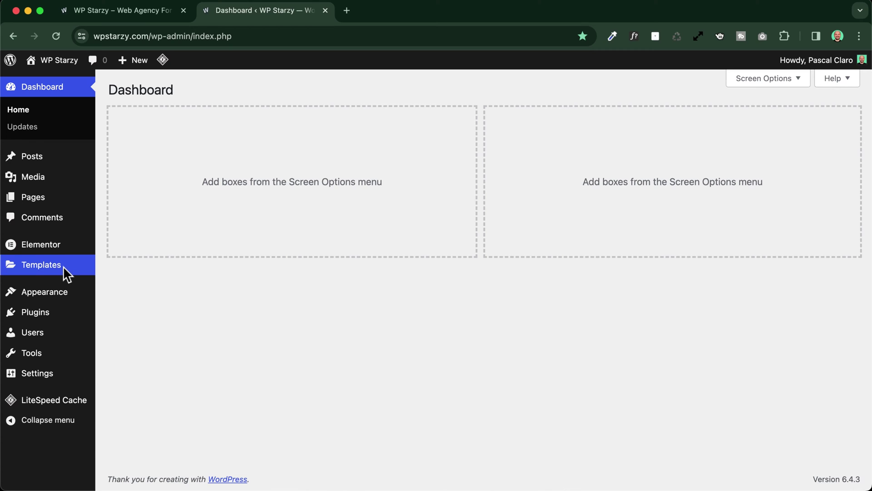
Step: From Templates > Popups, add a new Popup template and begin naming it 'Mobile Menu V2'
mouse_move(53, 271)
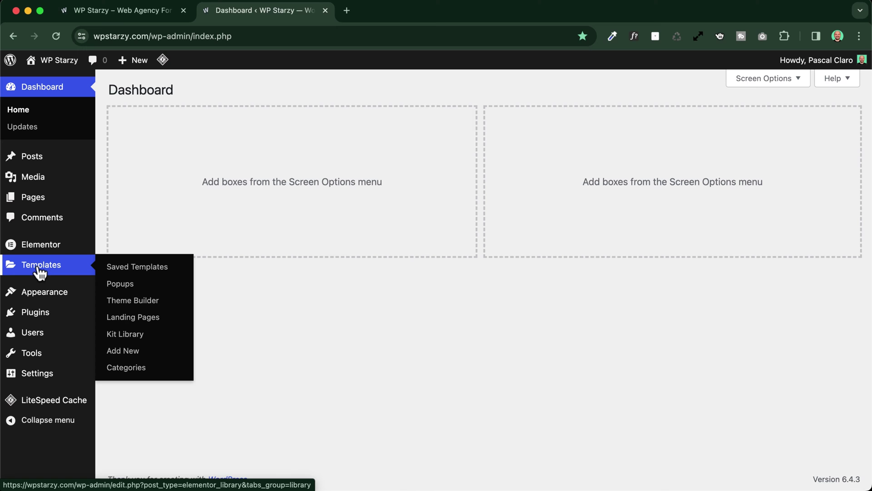
click(166, 287)
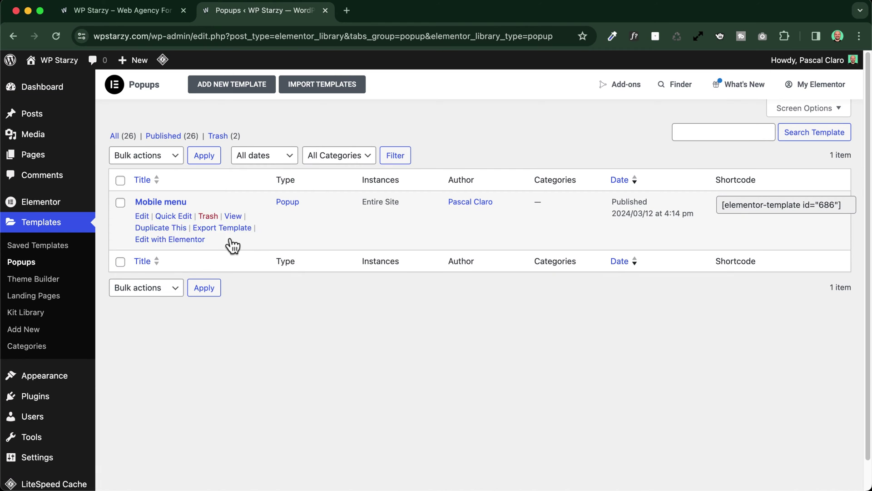
click(233, 86)
click(555, 267)
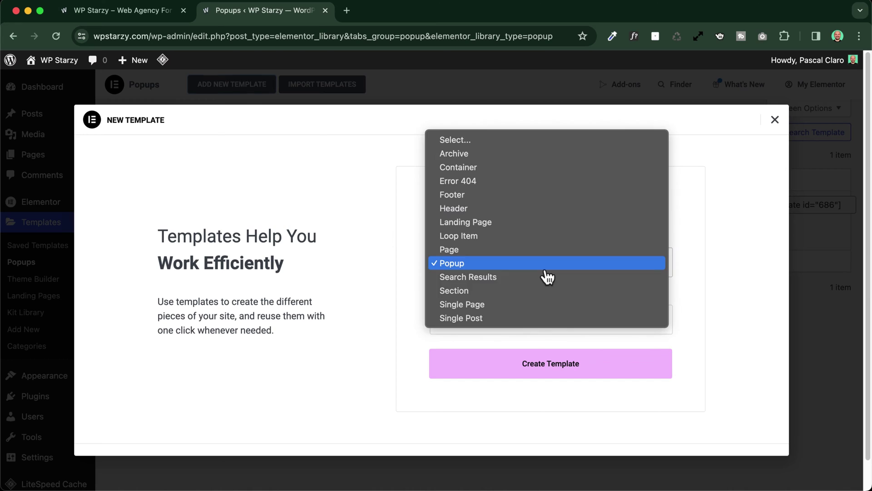
click(511, 267)
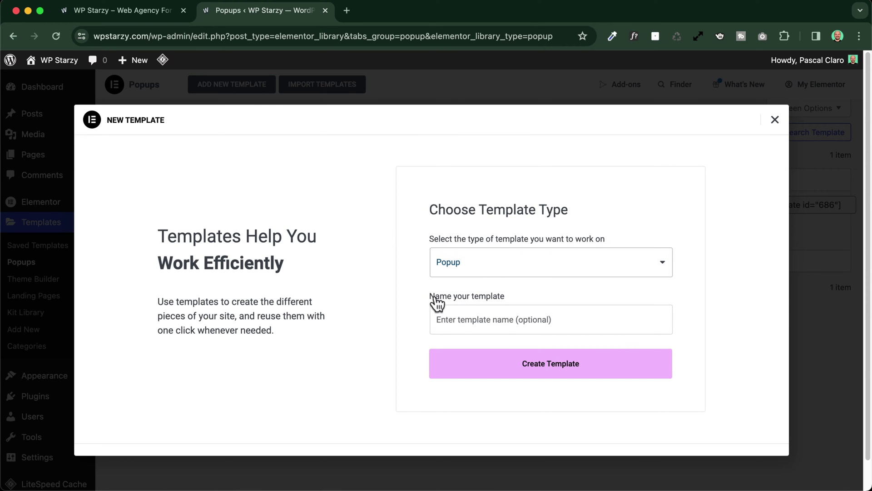
click(500, 320)
text(Mobile Menu V2)
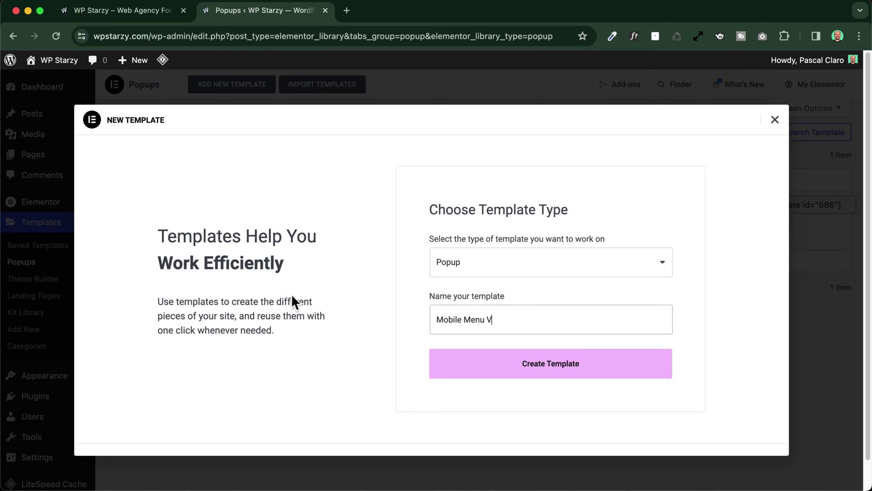
Step: Create the Mobile Menu V2 template, browse the library's popup designs, and close the library without inserting one
click(575, 372)
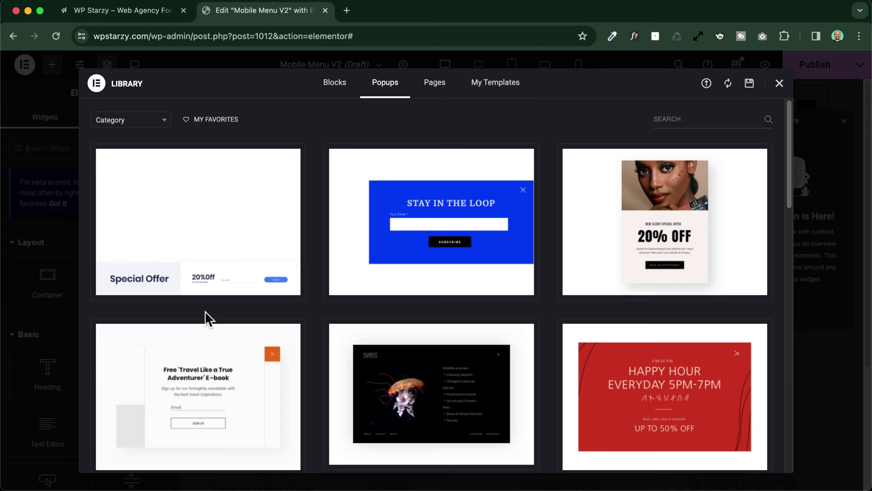
scroll(233, 307, down, 5)
scroll(236, 306, down, 7)
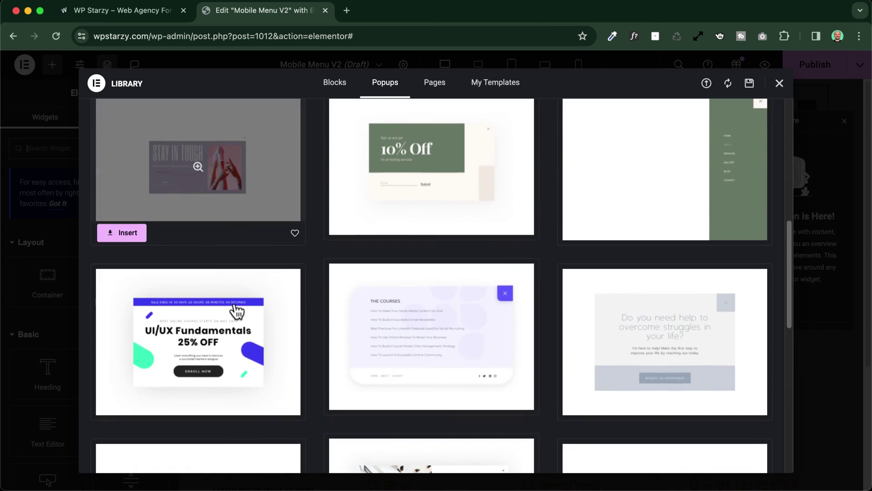
scroll(233, 304, down, 6)
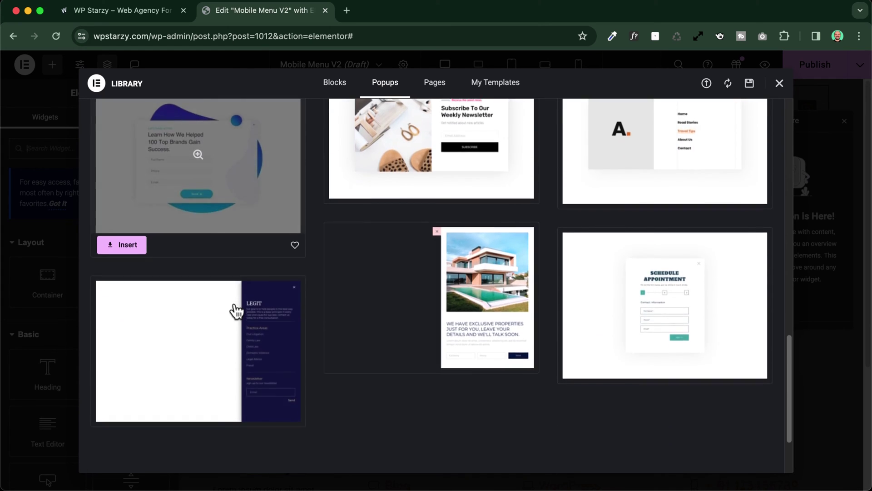
scroll(234, 308, up, 20)
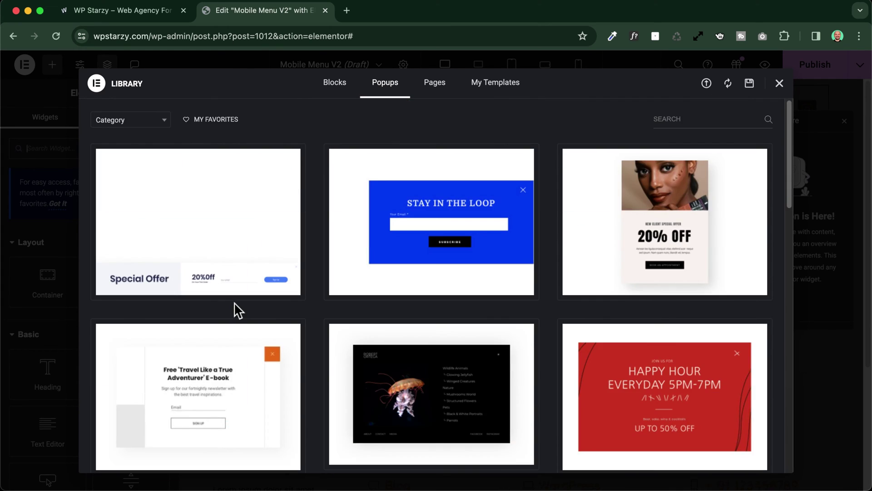
click(780, 83)
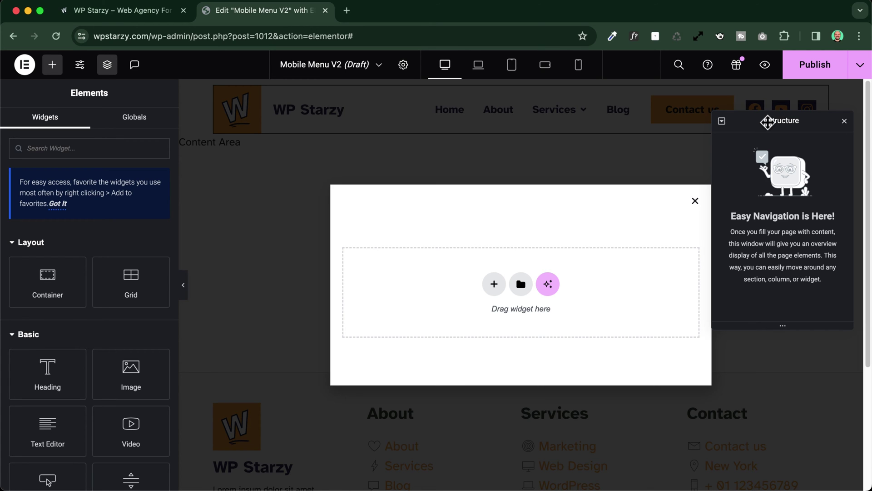
Step: Dock the Structure panel on the right edge, toggle it off and on, and return to the popup editor
drag(767, 121, 835, 163)
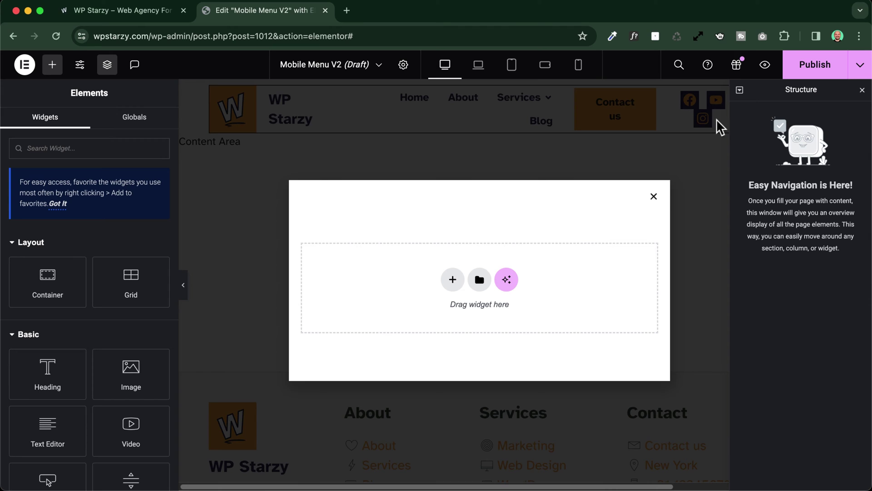
click(107, 65)
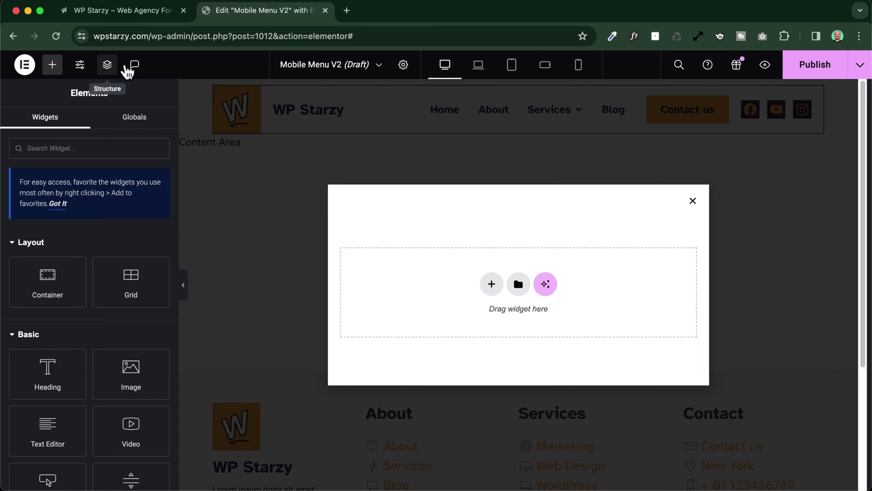
click(107, 65)
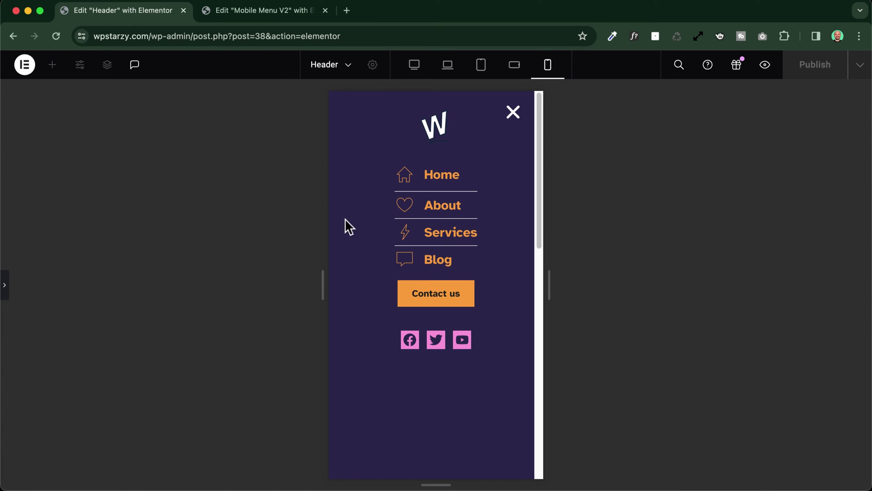
click(257, 17)
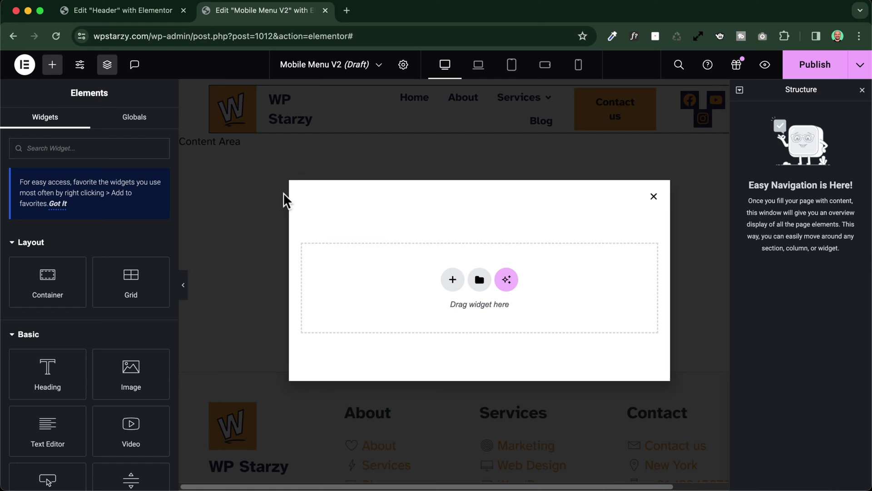
click(407, 68)
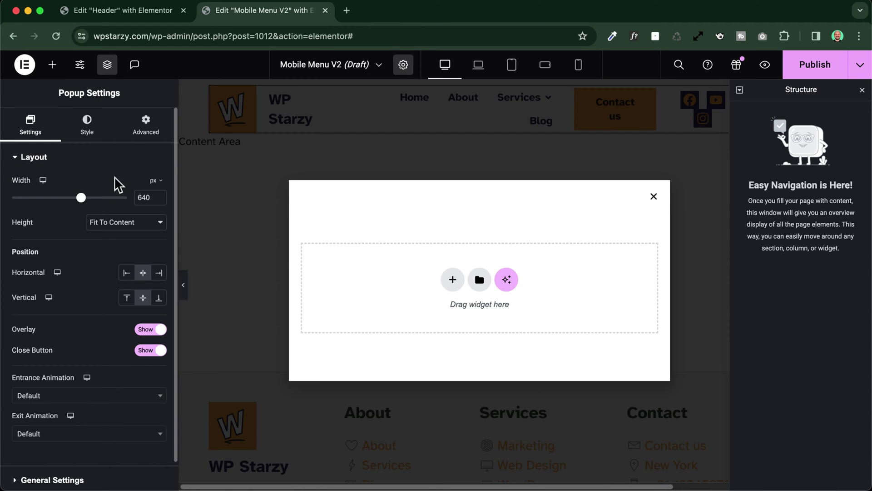
mouse_move(84, 202)
mouse_down()
mouse_move(56, 200)
mouse_move(69, 200)
mouse_up()
double_click(151, 197)
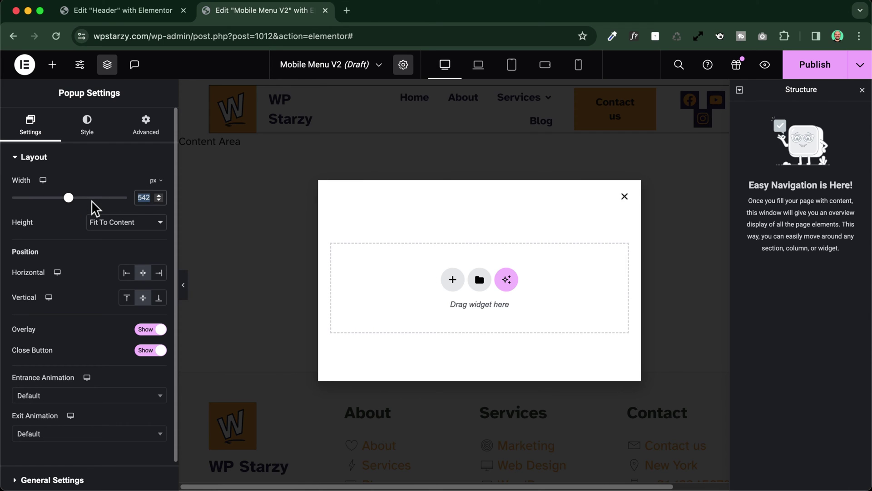
key(BackSpace)
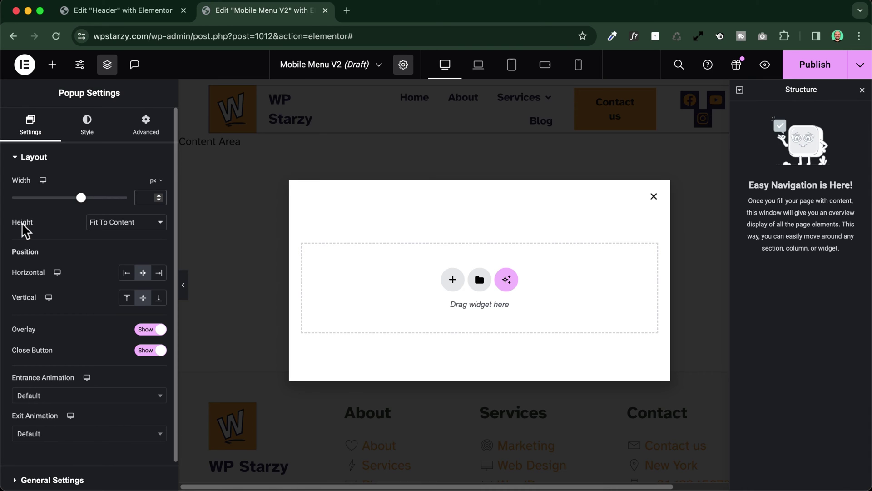
click(132, 231)
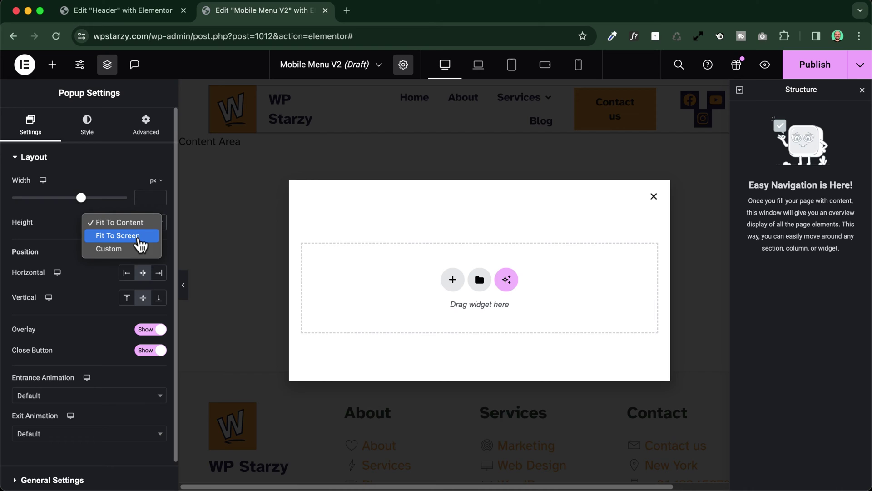
click(137, 236)
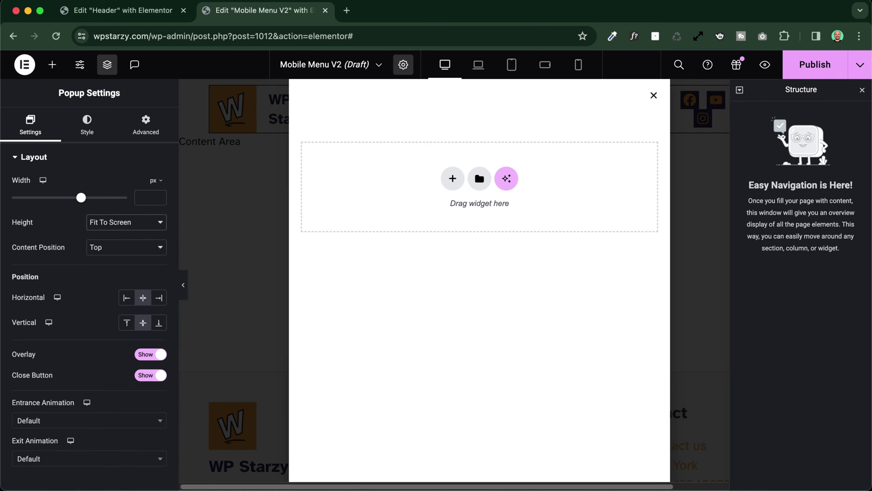
click(141, 11)
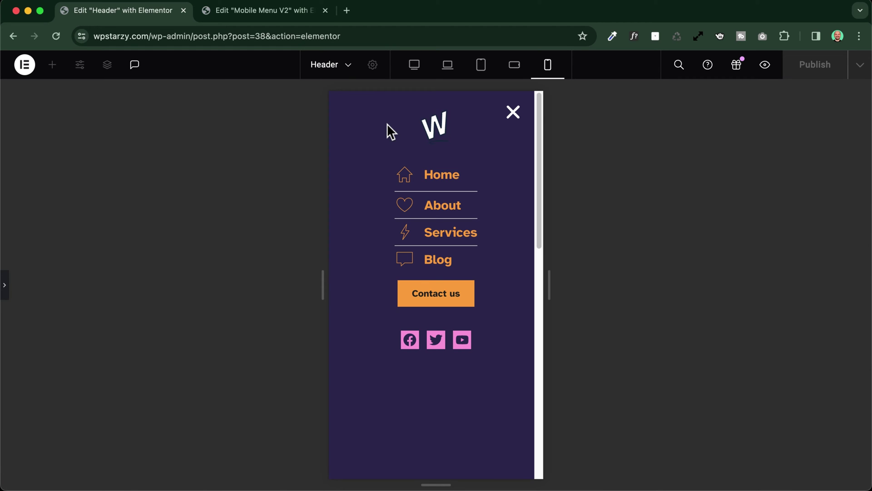
click(249, 11)
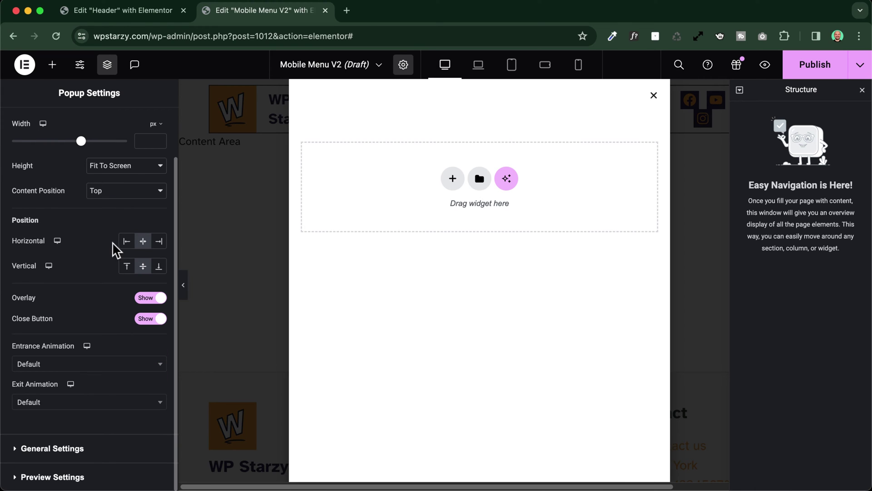
click(127, 242)
click(160, 245)
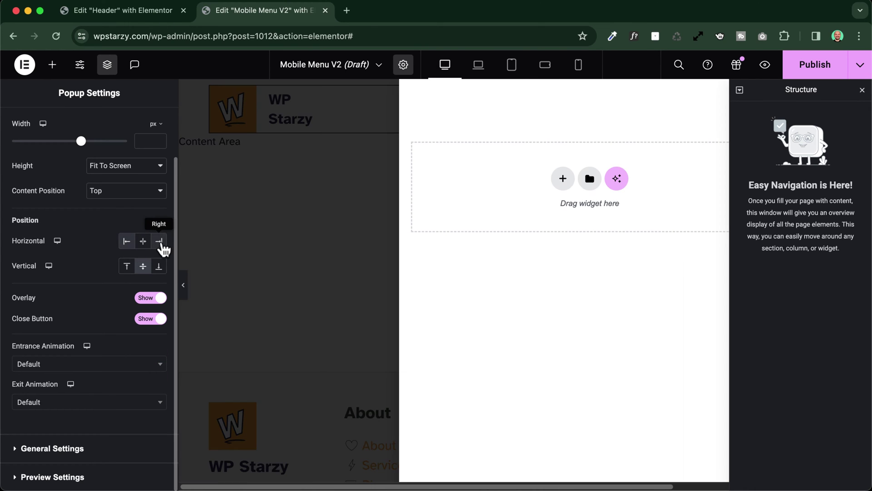
click(142, 242)
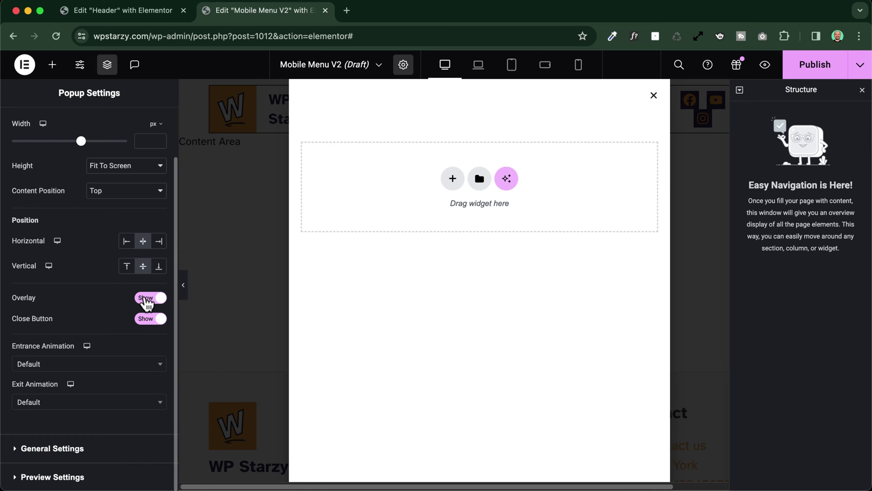
click(146, 300)
click(146, 300)
click(146, 299)
scroll(151, 306, up, 1)
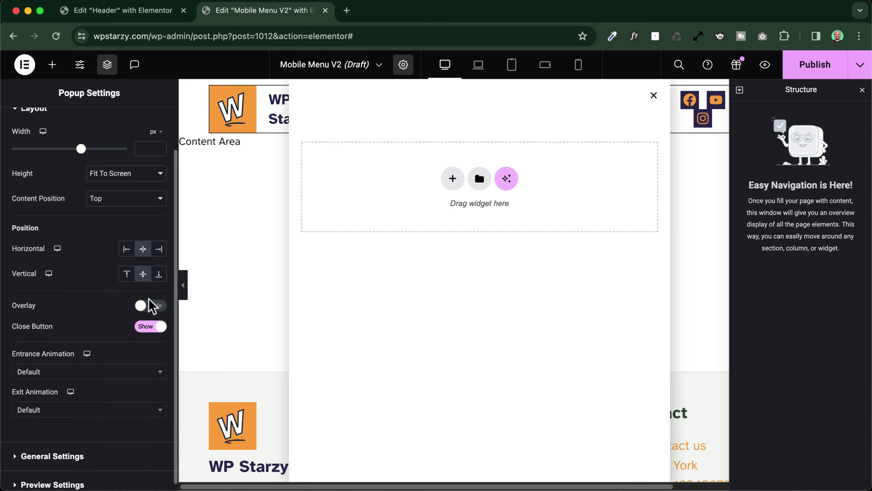
click(152, 306)
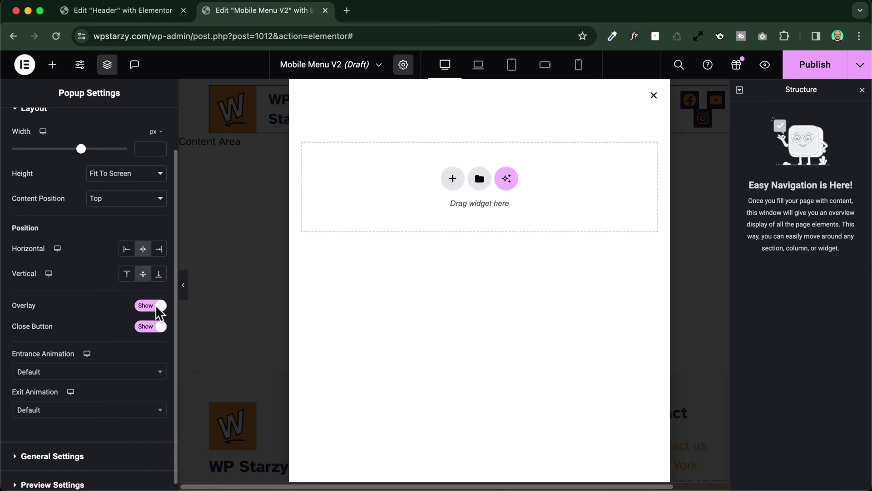
scroll(144, 322, down, 1)
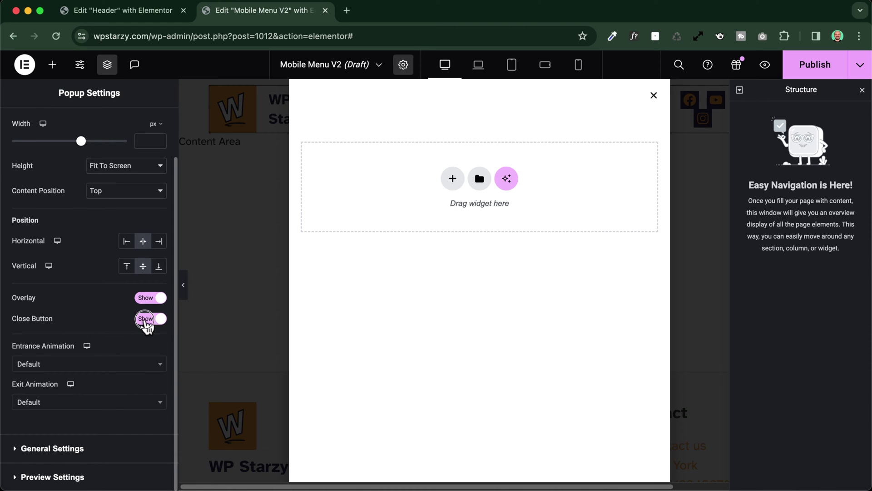
click(146, 321)
click(146, 320)
Step: Compare against the Header template's mobile menu by closing and reopening it, then return to Mobile Menu V2
click(121, 11)
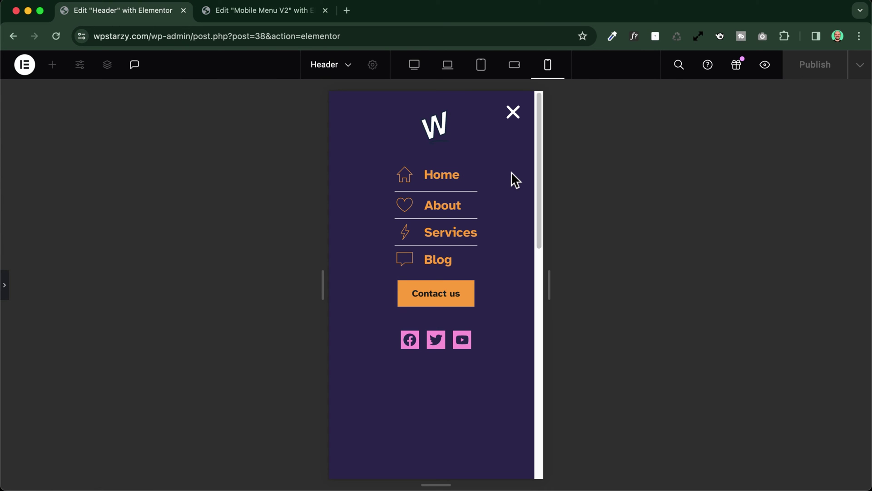
click(512, 112)
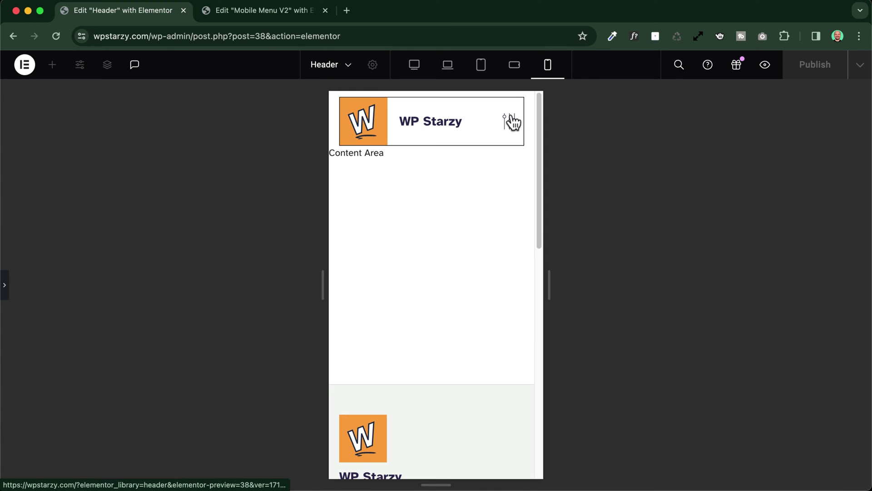
click(513, 114)
click(266, 10)
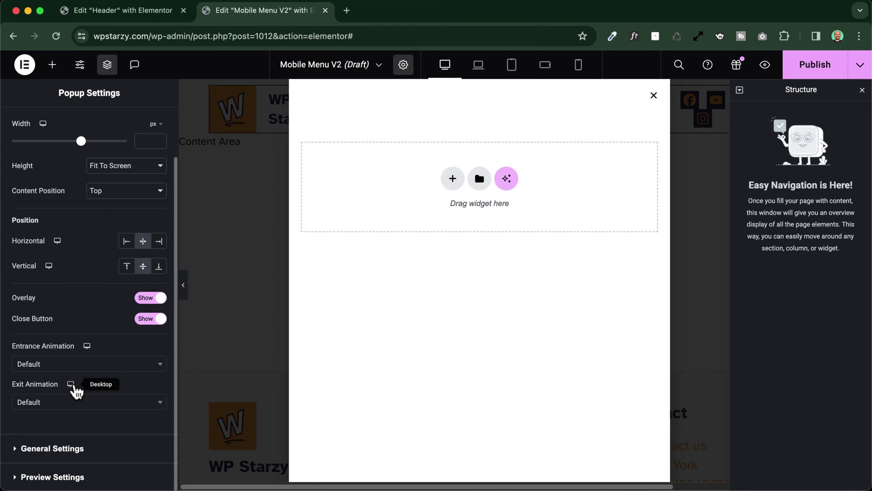
click(125, 14)
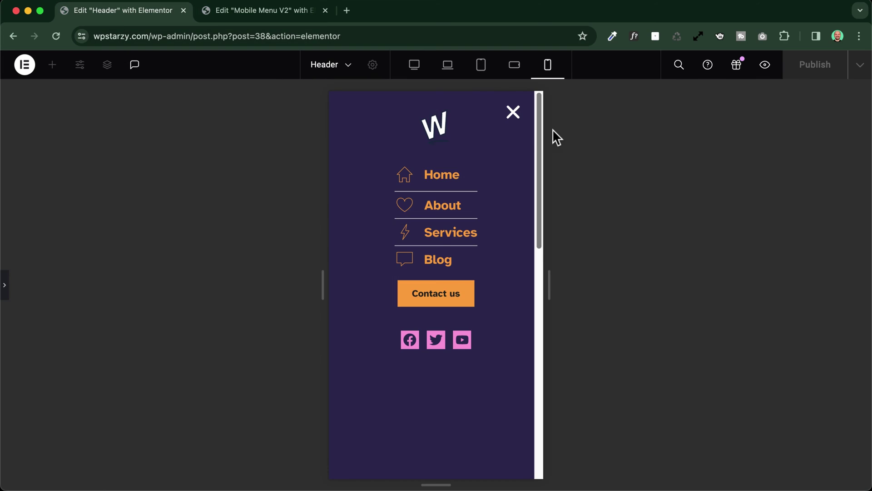
click(513, 112)
click(511, 120)
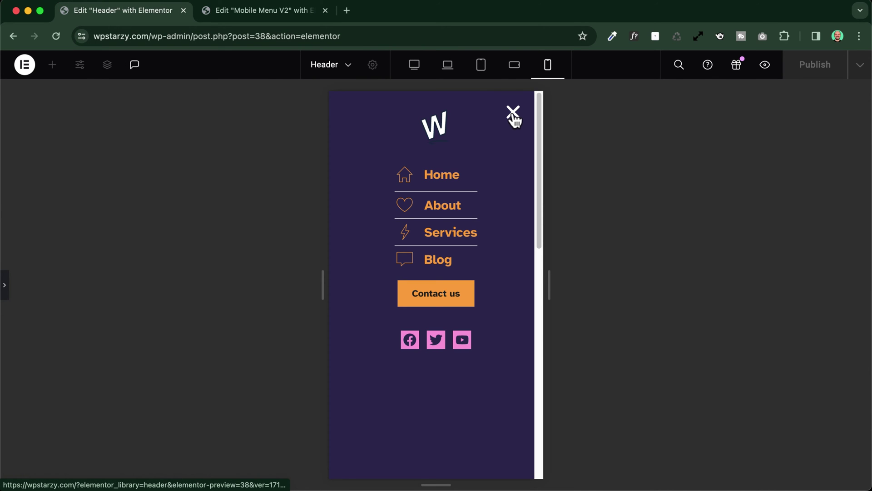
click(514, 117)
click(514, 118)
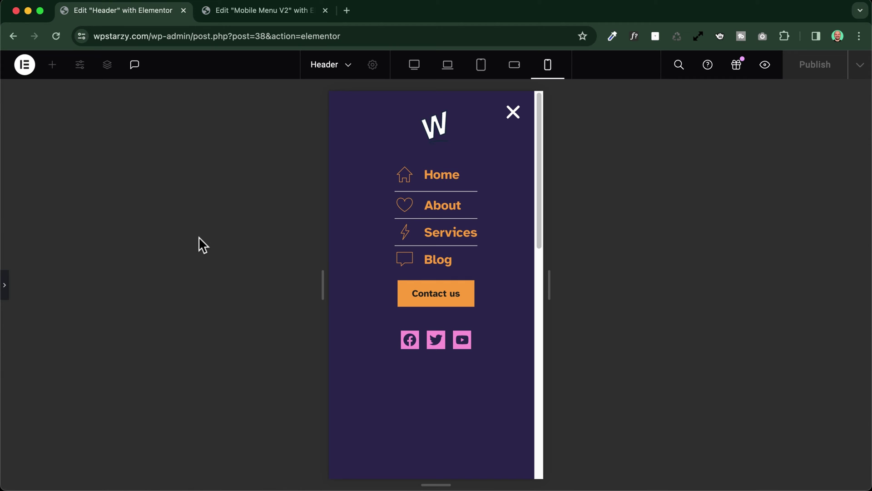
click(254, 5)
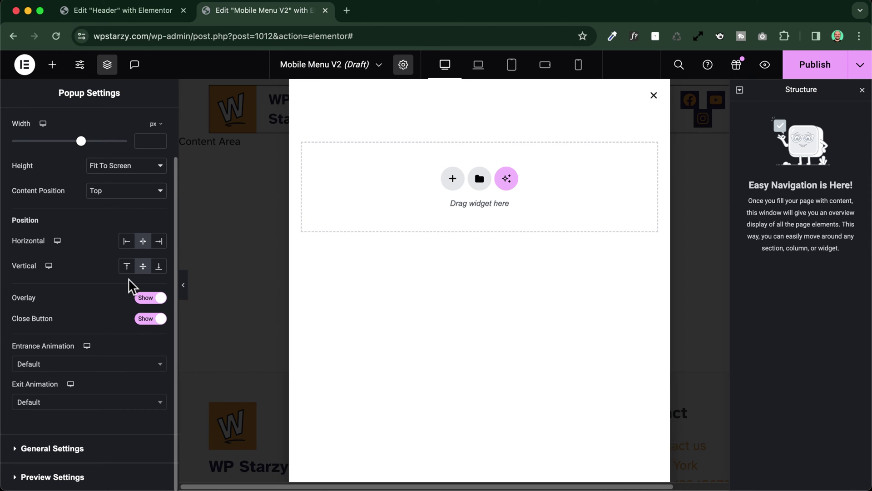
Step: Set entrance animation Fade In Up, exit animation Fade Out Up, and duration 0.5 seconds
click(58, 363)
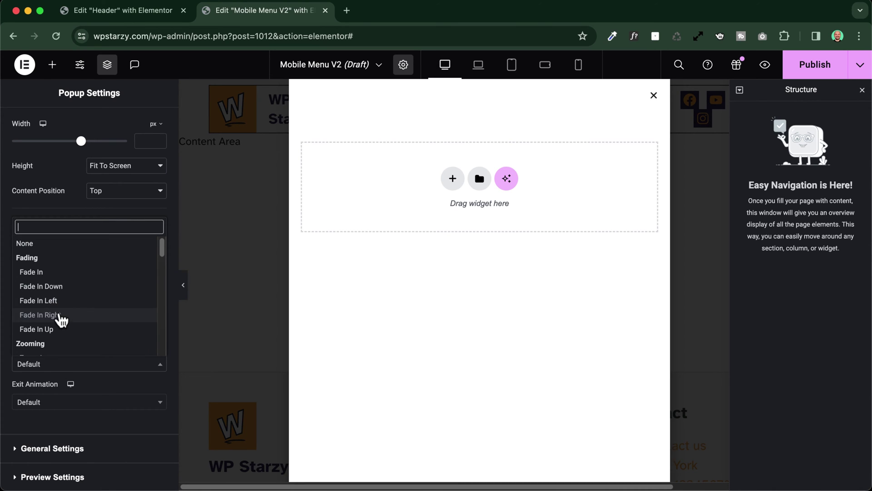
click(55, 329)
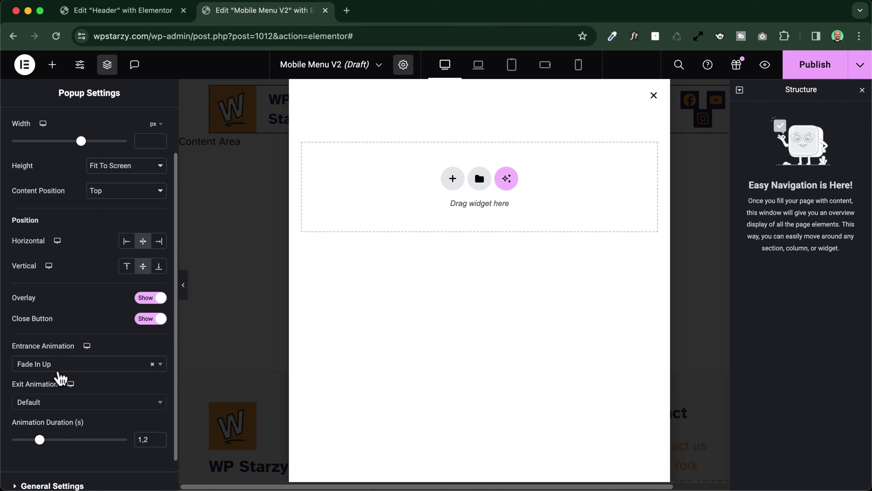
click(64, 406)
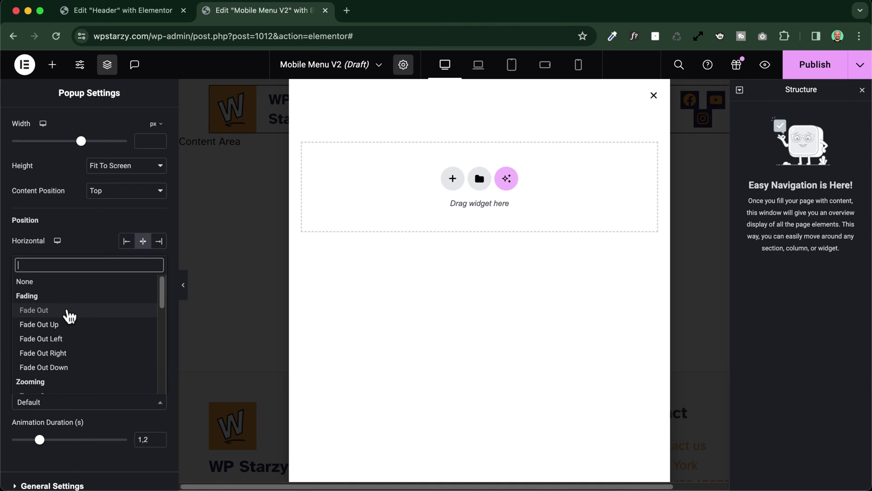
click(68, 326)
drag(40, 440, 24, 440)
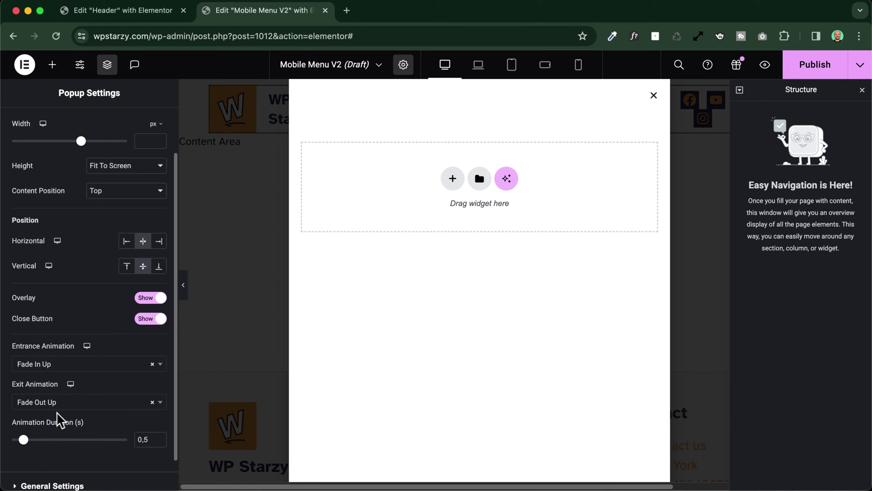
Step: Expand the popup's General and Preview Settings sections
scroll(84, 301, up, 2)
scroll(82, 325, down, 3)
scroll(82, 325, up, 3)
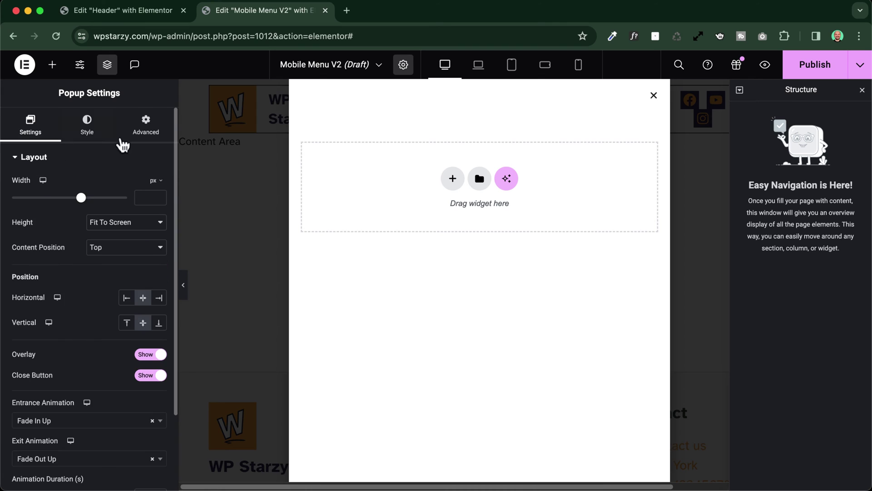
scroll(86, 286, down, 2)
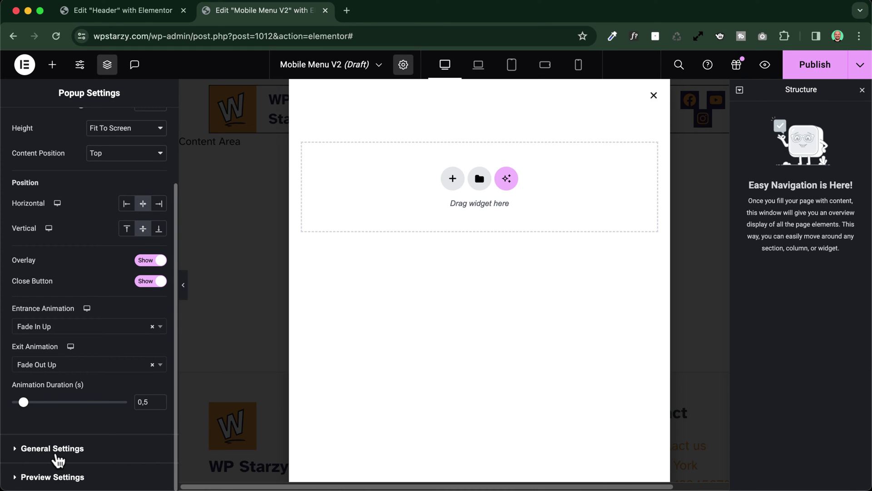
click(58, 449)
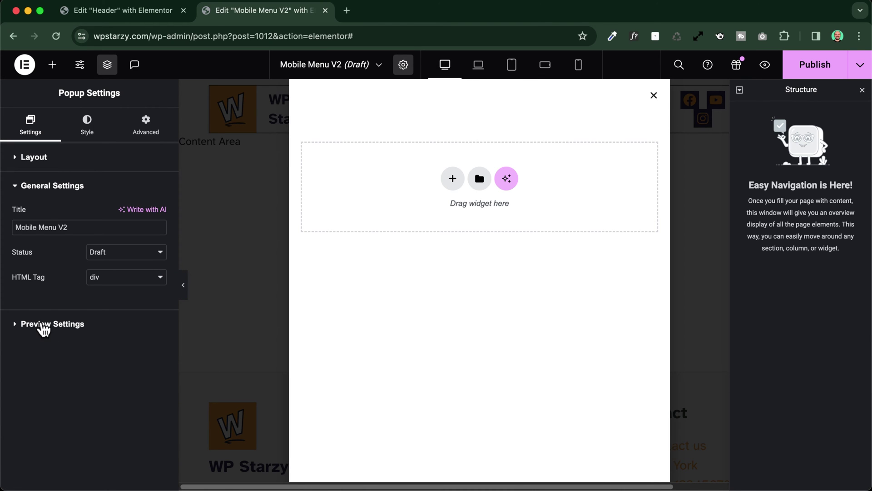
click(43, 324)
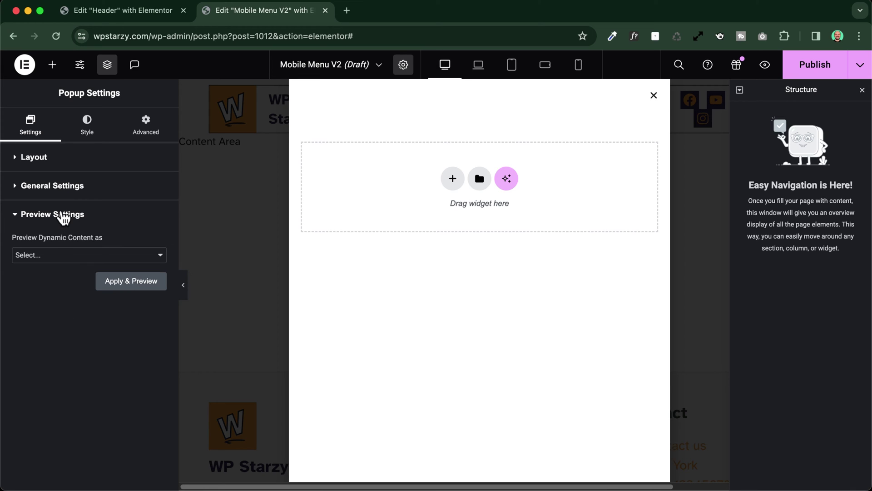
Step: Give the popup a classic background in the global Dark 1 colour
click(93, 123)
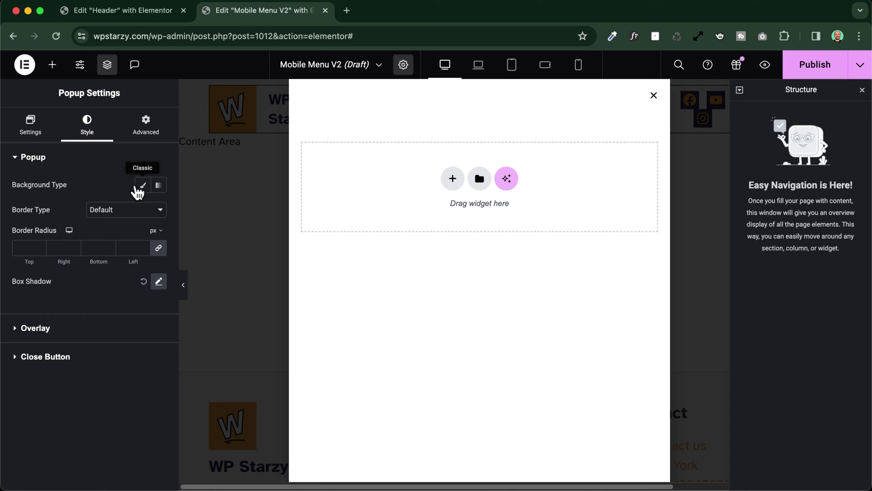
click(144, 193)
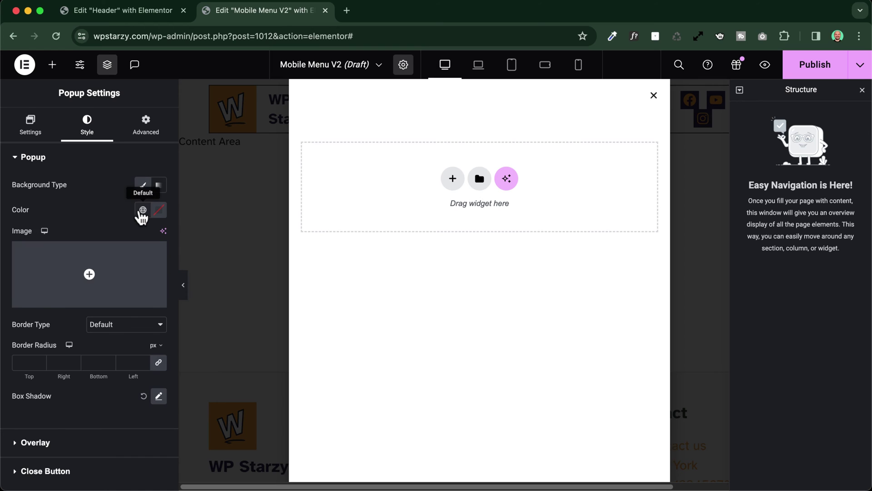
click(142, 210)
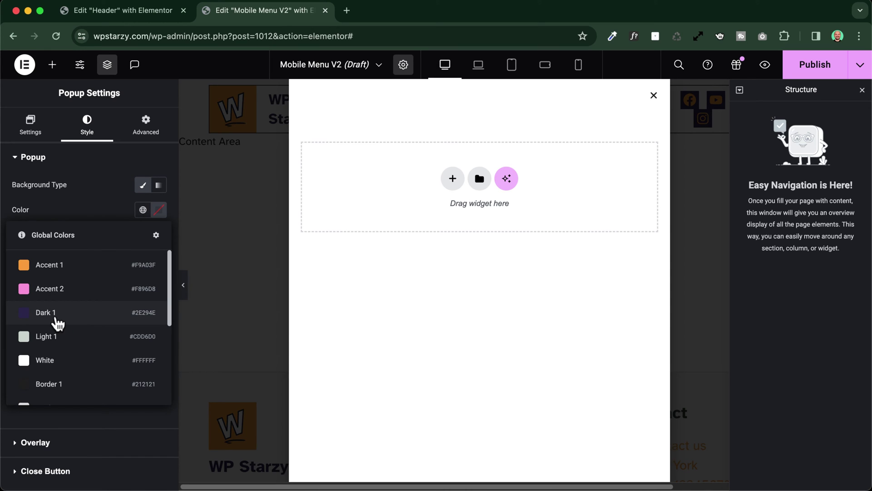
click(50, 312)
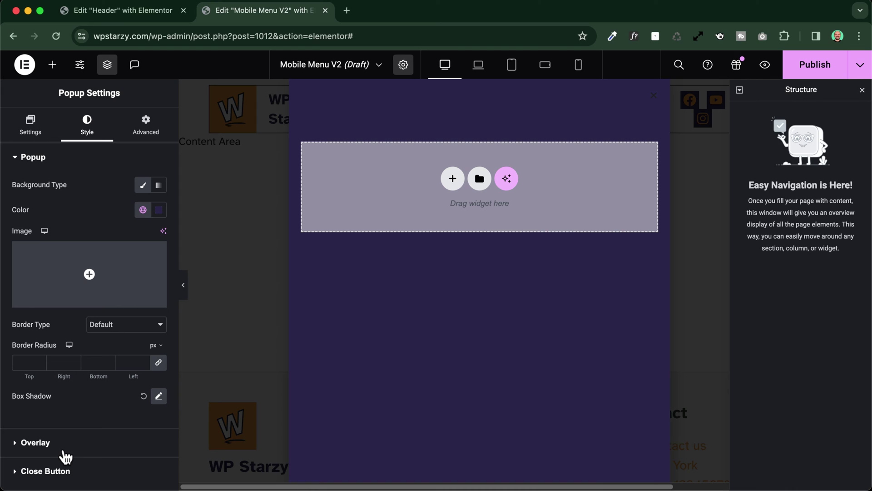
Step: Set the overlay colour to Dark 1, then lower its alpha to #2E294ED4
click(35, 443)
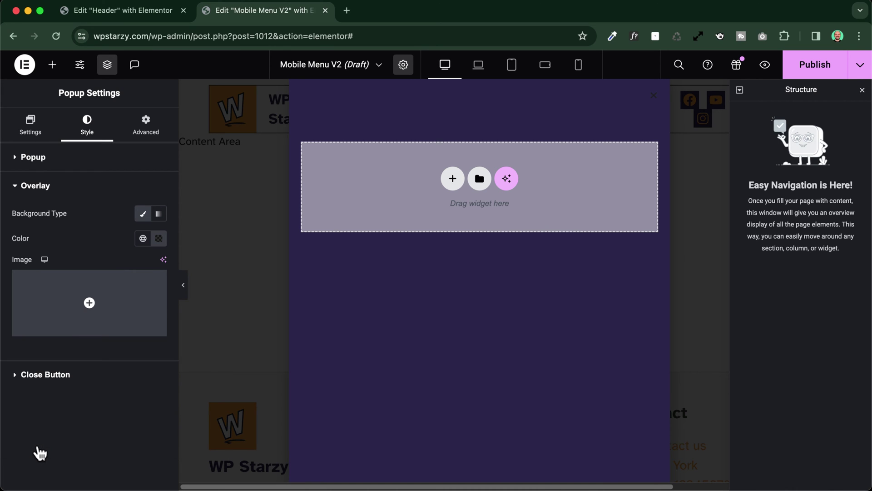
click(142, 238)
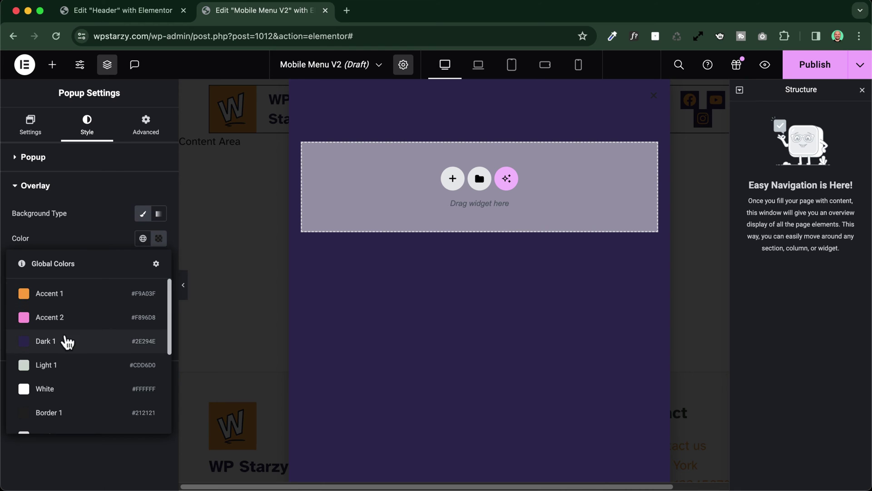
click(61, 318)
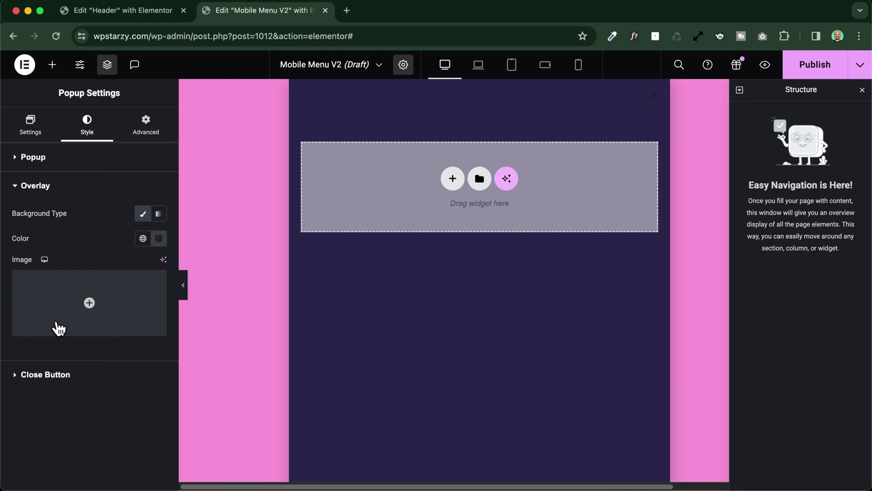
click(143, 238)
click(76, 341)
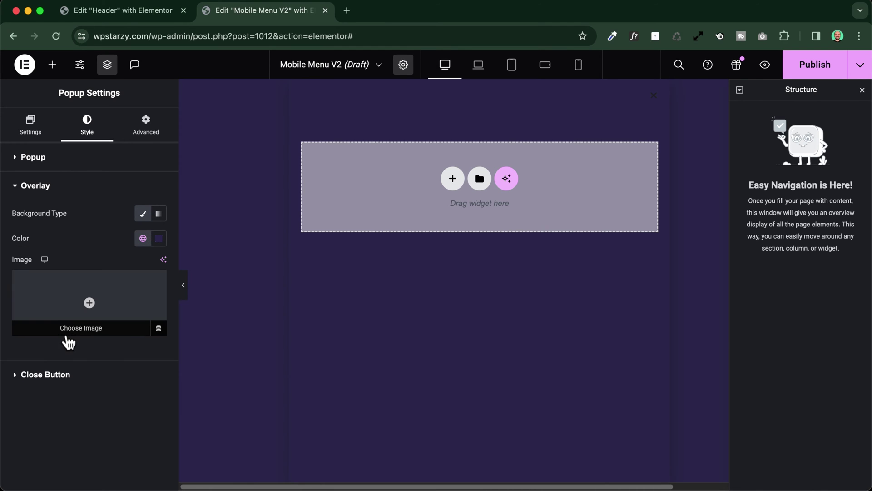
click(159, 239)
drag(228, 395, 203, 394)
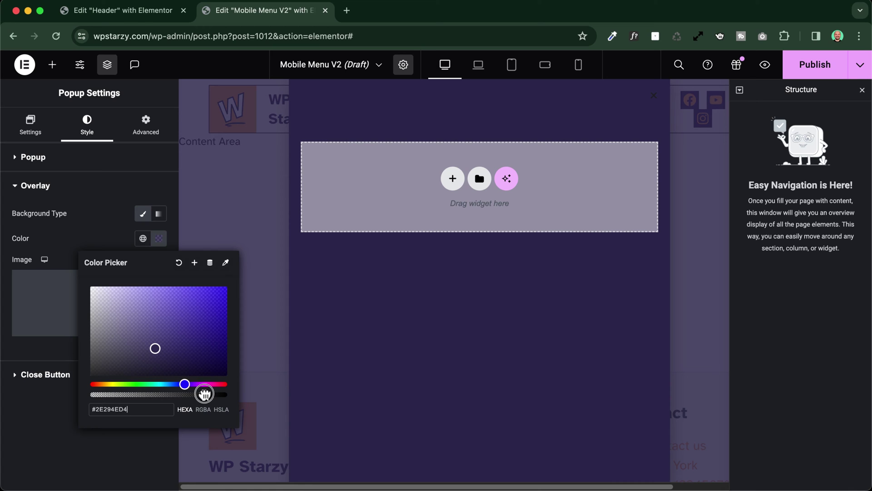
click(100, 212)
Step: Make the close X the global White colour at 25 px size
click(98, 212)
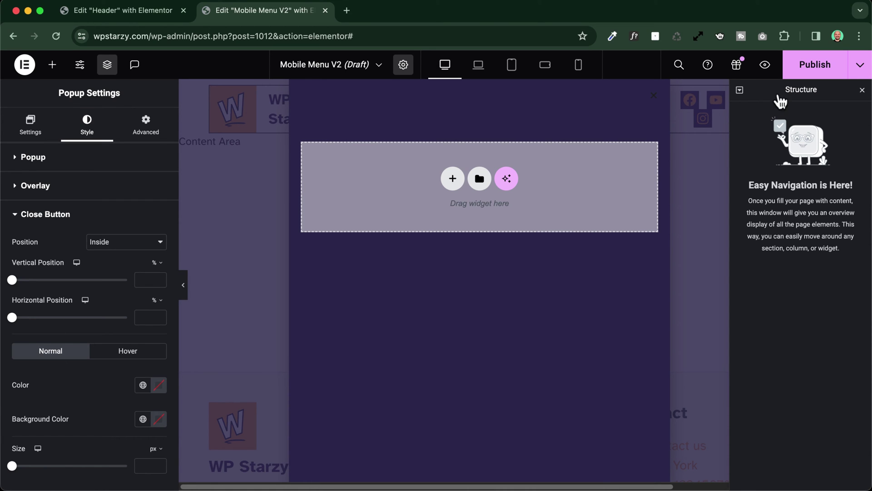
scroll(661, 92, up, 5)
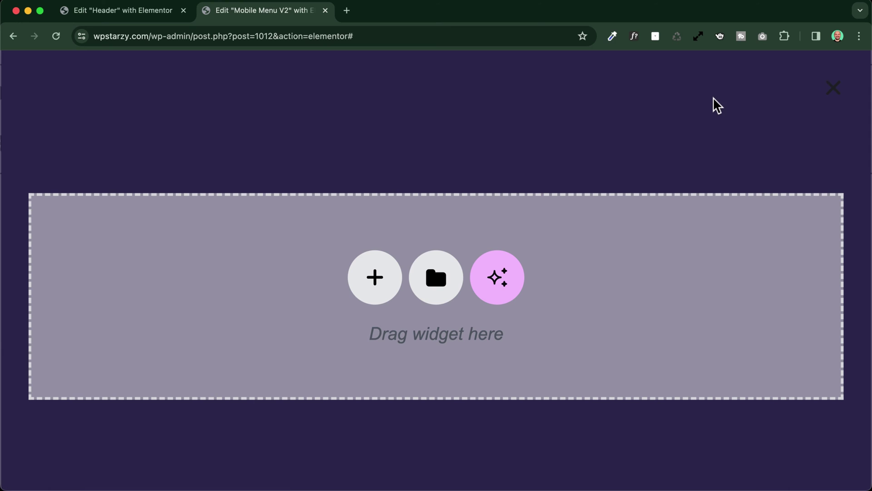
scroll(714, 105, down, 5)
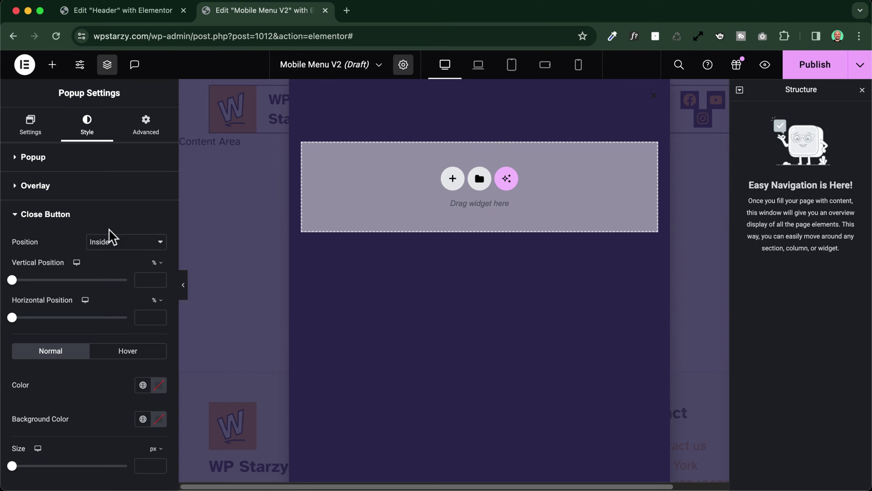
click(143, 386)
click(64, 331)
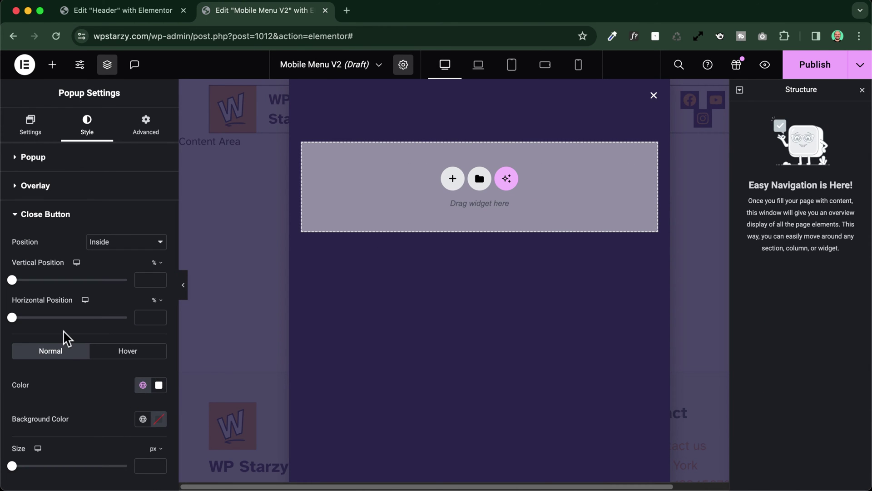
drag(12, 465, 42, 465)
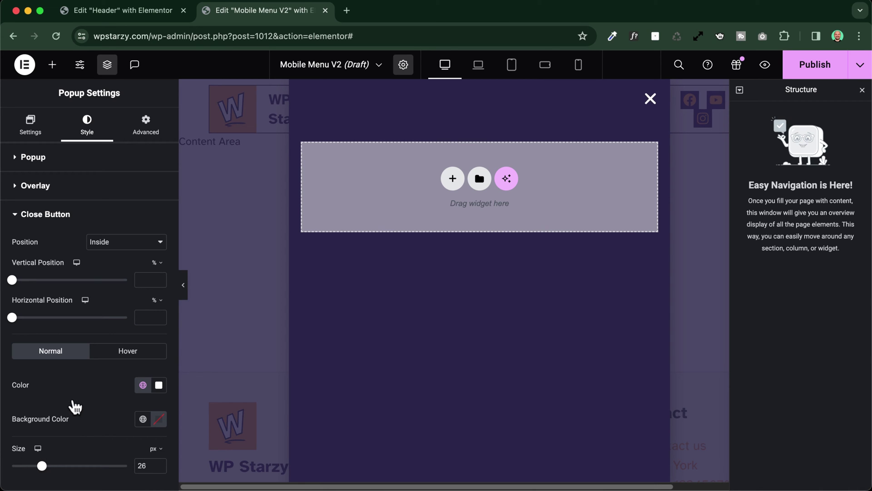
Step: Try a pink Accent 2 background on the close button, then clear it to none
click(143, 418)
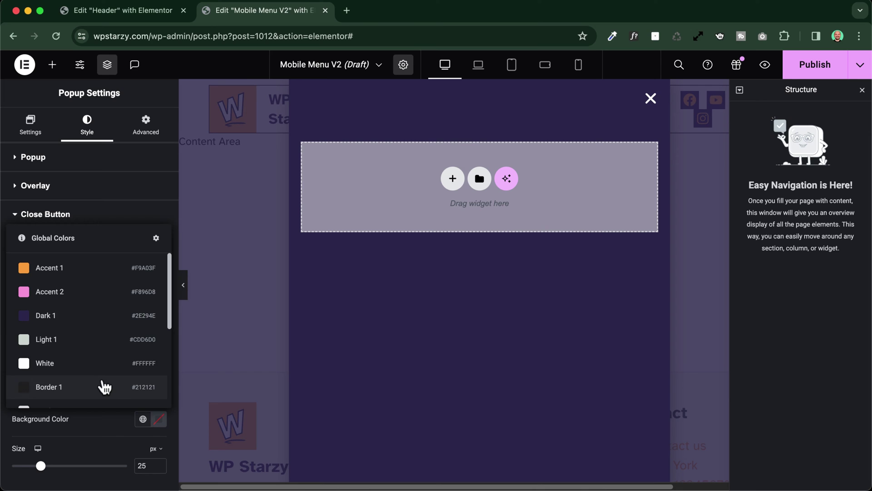
click(49, 292)
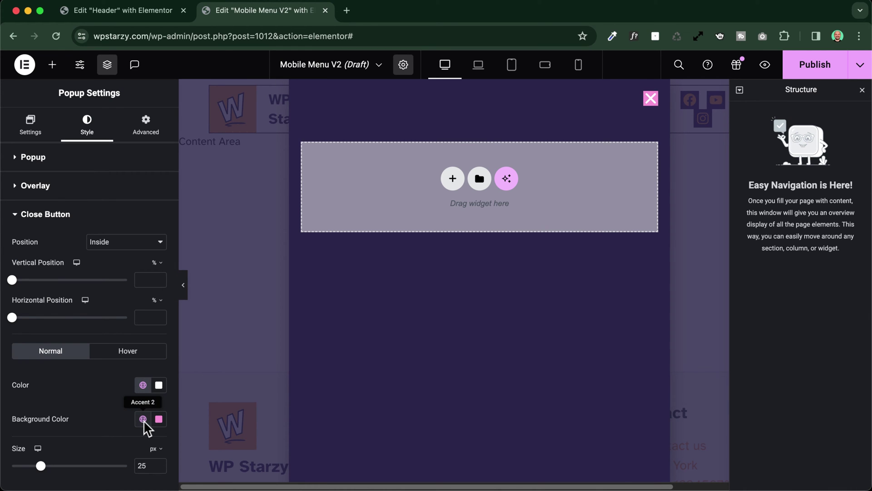
click(158, 420)
key(BackSpace)
click(25, 275)
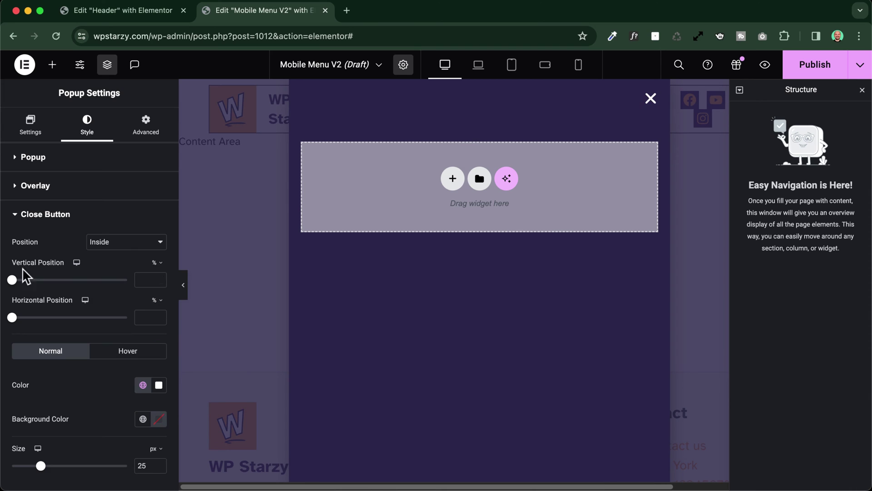
Step: Test the close button's vertical offset and outside position, then reset it inside the popup
mouse_move(11, 277)
mouse_down()
mouse_move(39, 282)
mouse_move(4, 280)
mouse_up()
click(157, 278)
key(BackSpace)
click(125, 242)
click(125, 254)
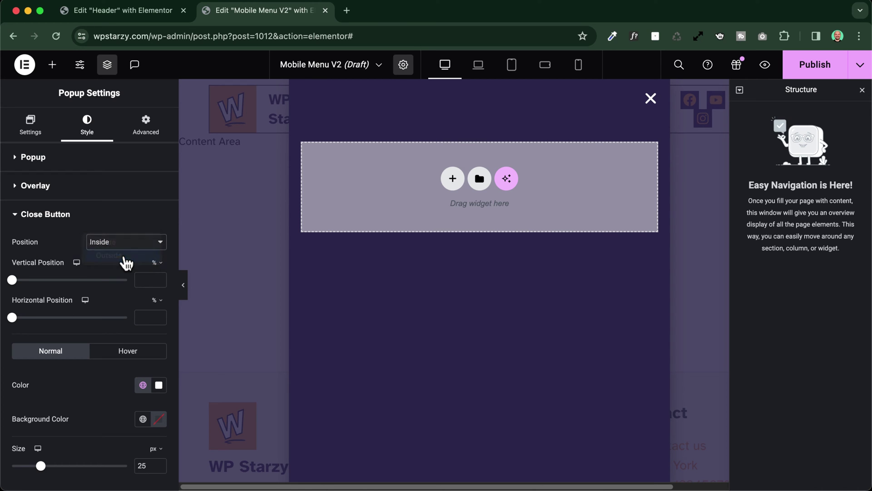
click(128, 243)
click(113, 230)
Step: Review the Advanced tab's options for closing, page scrolling, and multiple popups
click(145, 122)
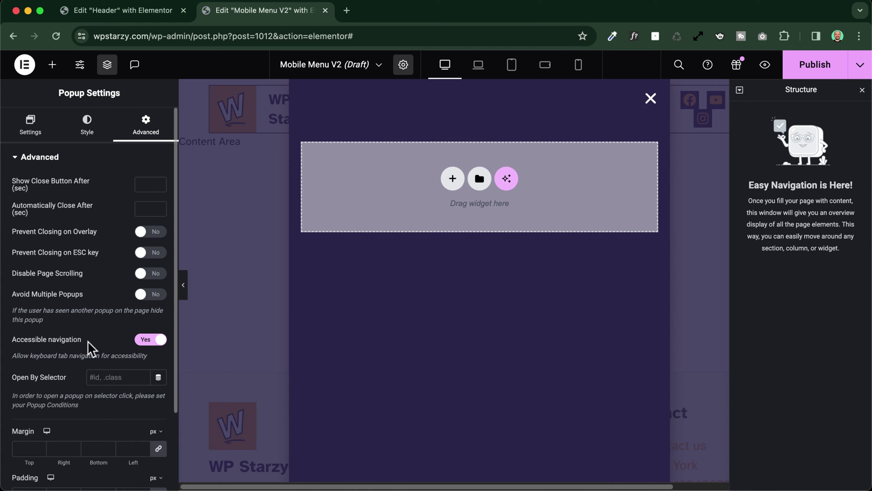
scroll(62, 287, down, 3)
scroll(61, 287, up, 3)
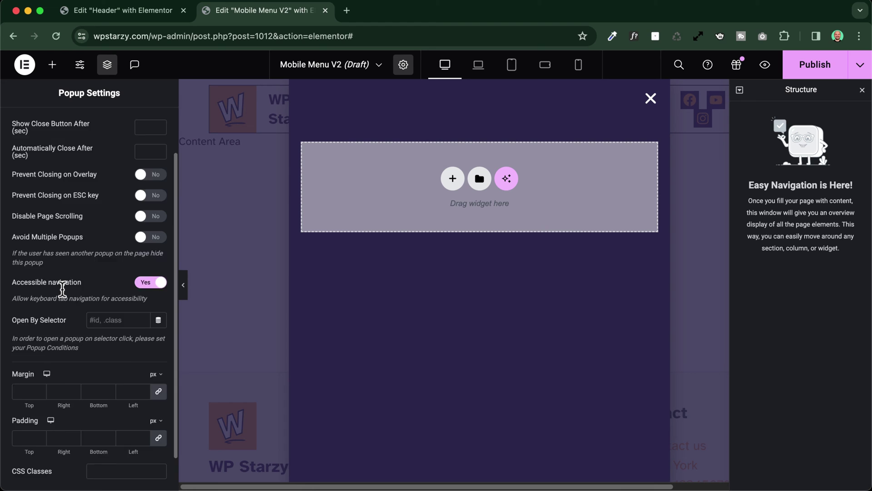
scroll(61, 287, down, 3)
scroll(62, 287, up, 3)
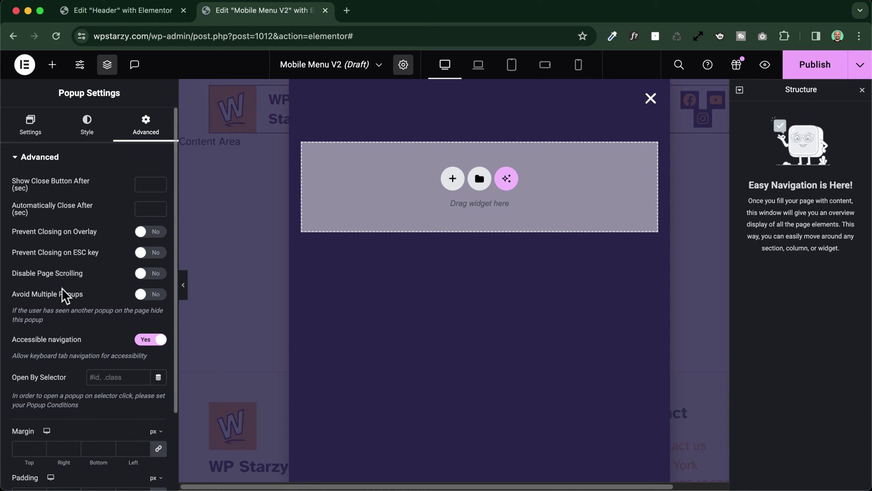
Step: Add a single-column flexbox container to the popup
click(454, 182)
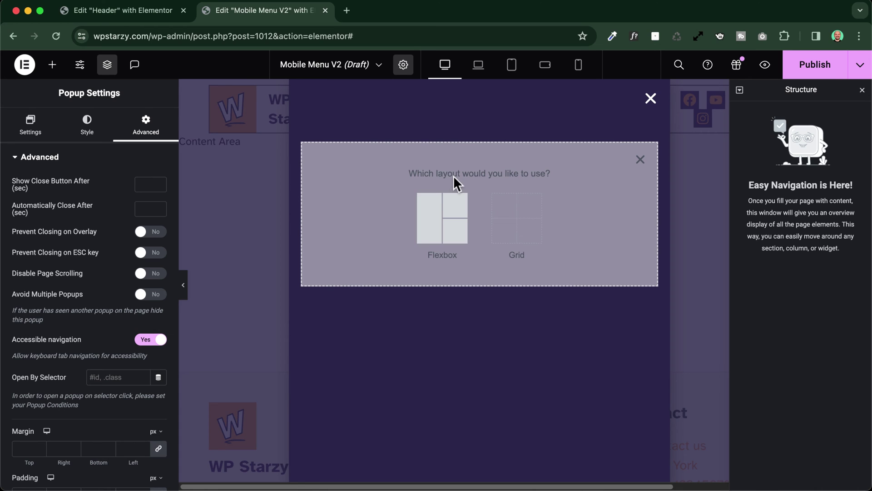
click(443, 214)
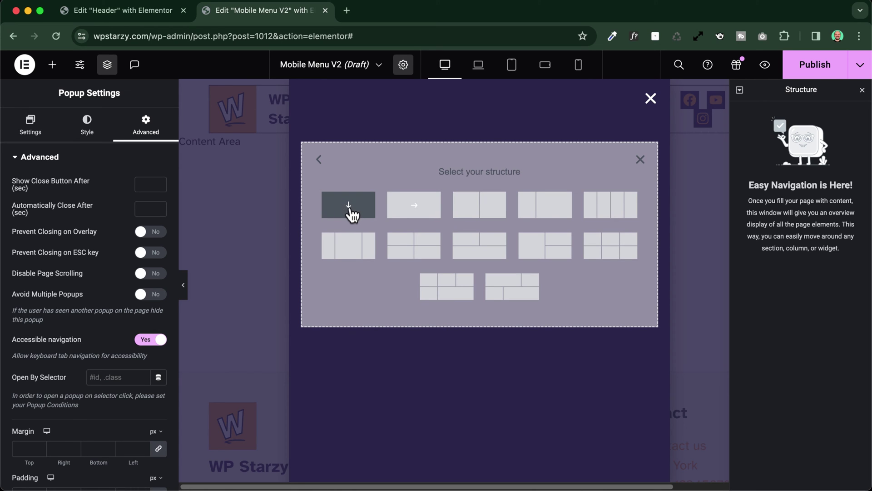
click(352, 213)
click(479, 109)
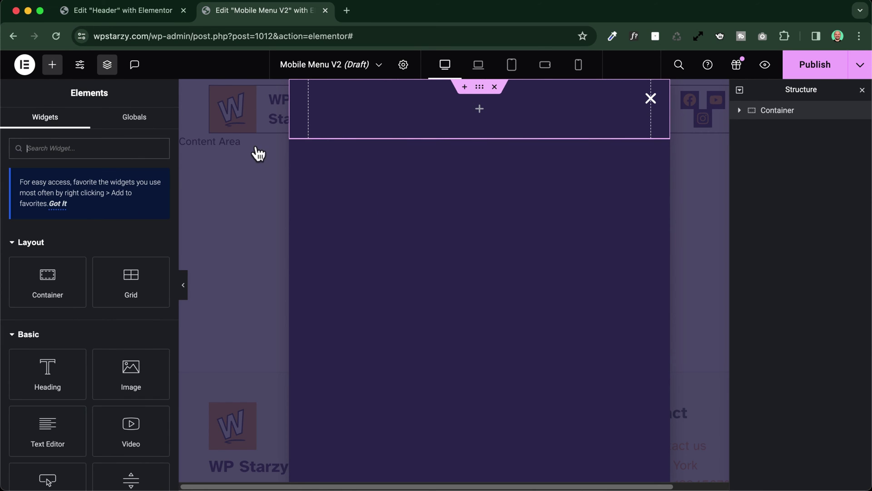
Step: Paste the header's Site Logo into the container and set its width to 10%
click(120, 14)
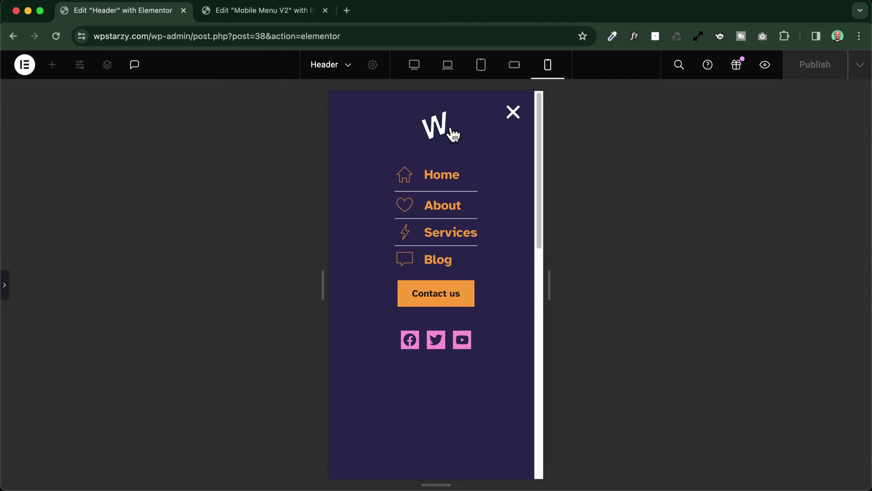
click(255, 11)
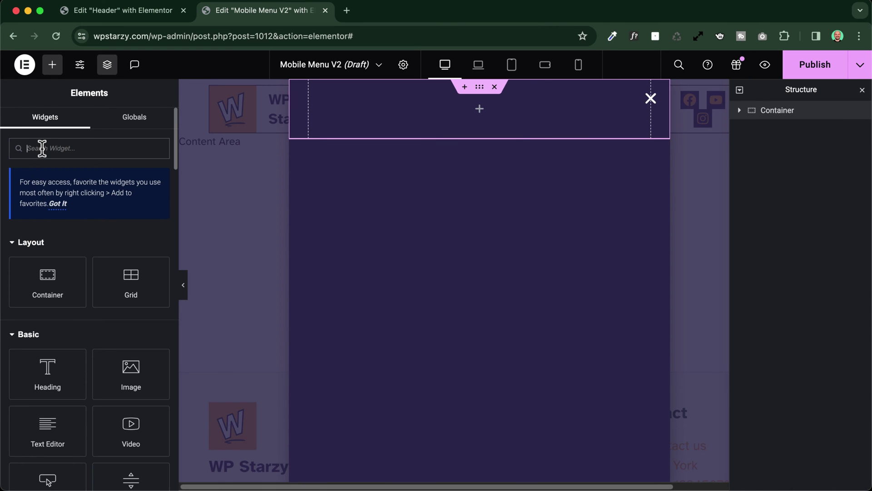
key(ctrl+v)
click(87, 122)
click(156, 215)
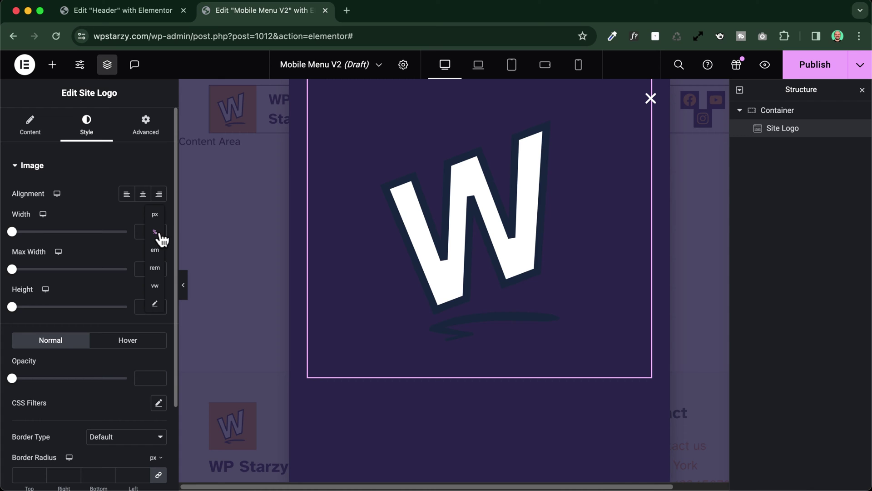
click(155, 232)
click(141, 231)
text(10)
Step: Add a heading below the logo reading 'WP Roads' with a p tag
click(52, 66)
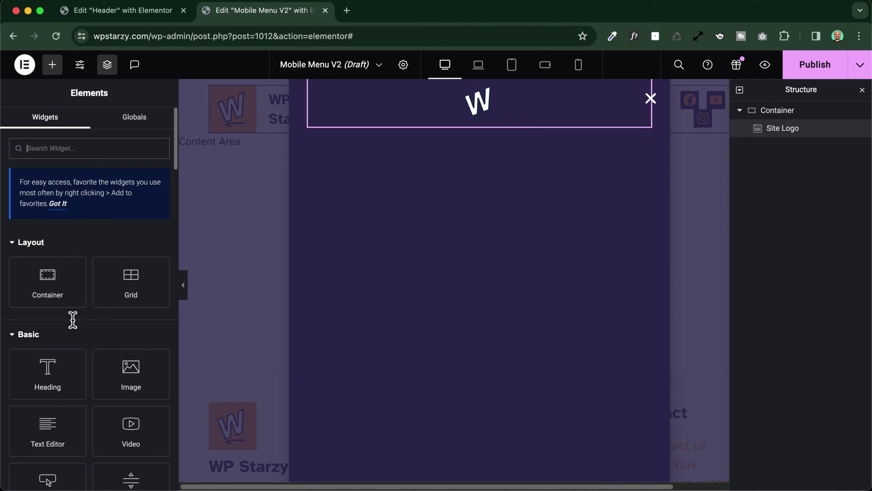
click(47, 369)
click(126, 303)
click(118, 402)
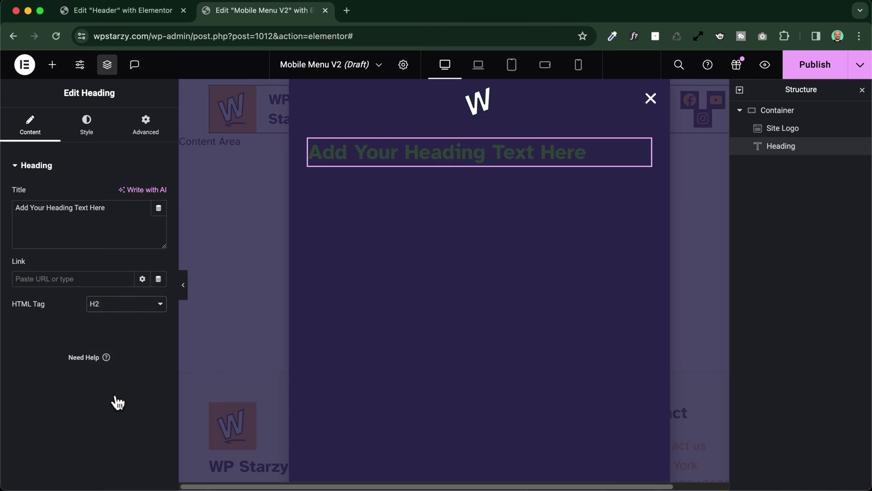
triple_click(112, 214)
text(WP Roads)
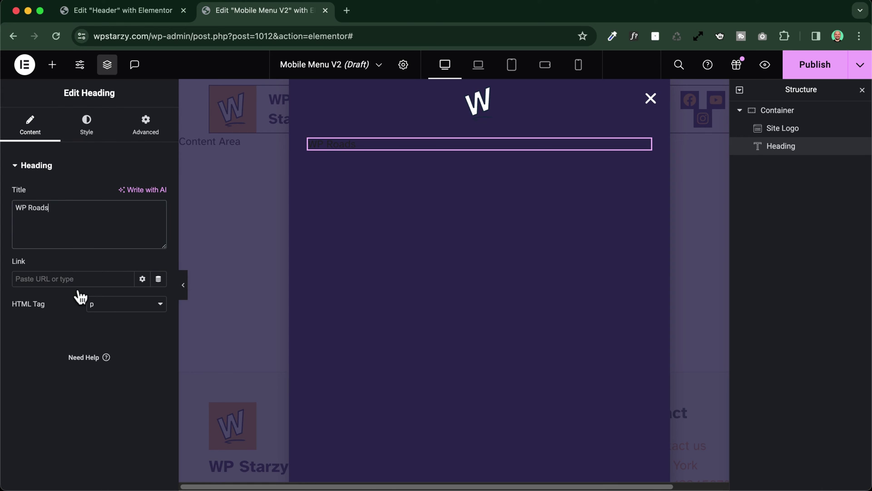
Step: Style the WP Roads heading white, in a bold global font, and centred
click(90, 129)
click(143, 219)
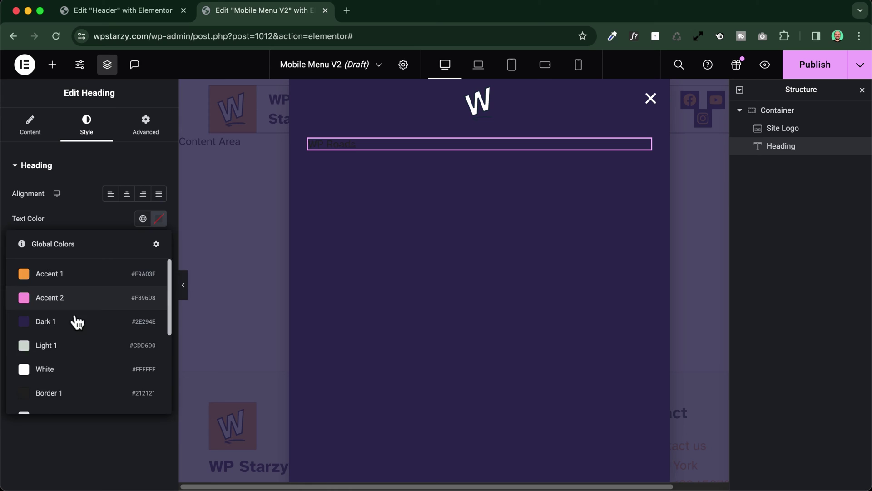
click(41, 366)
click(143, 243)
scroll(91, 400, down, 5)
click(75, 418)
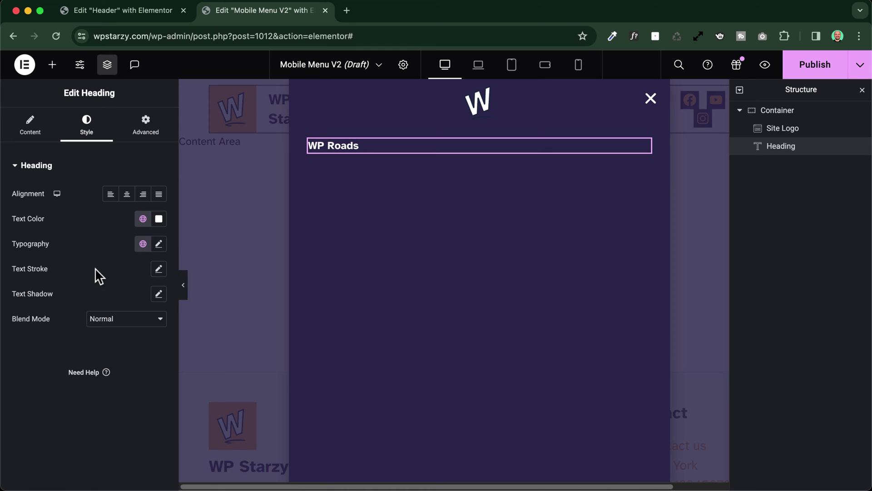
click(127, 197)
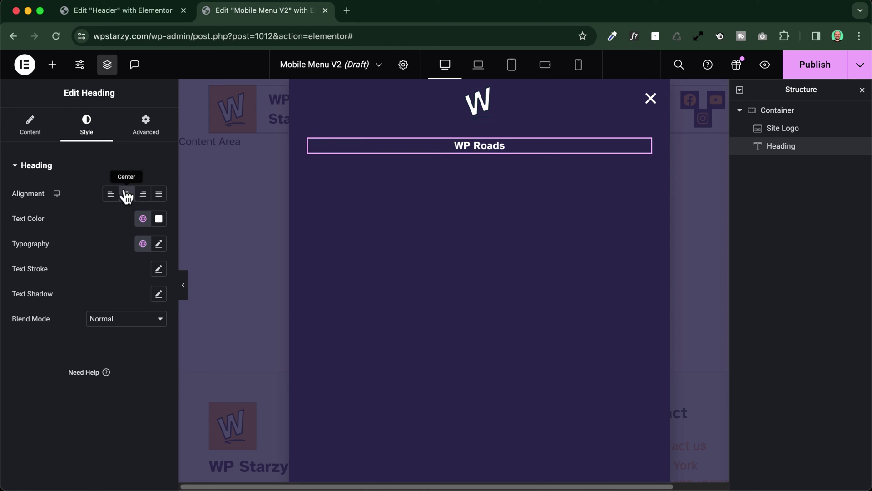
click(51, 66)
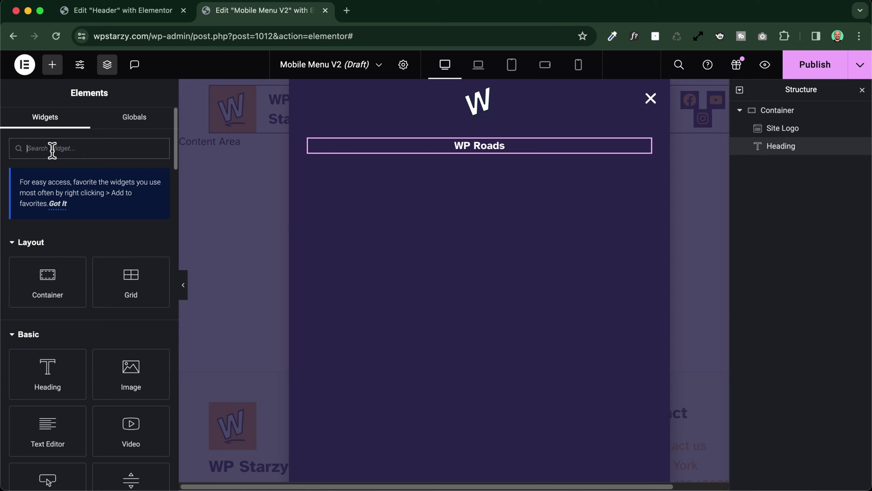
Step: Add a centred Icon List with global Accent 2 pink icons
text(icon)
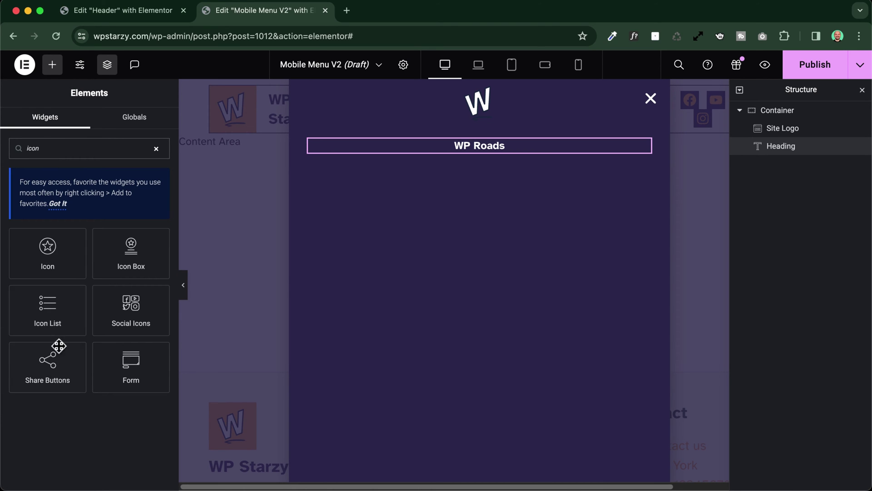
click(57, 328)
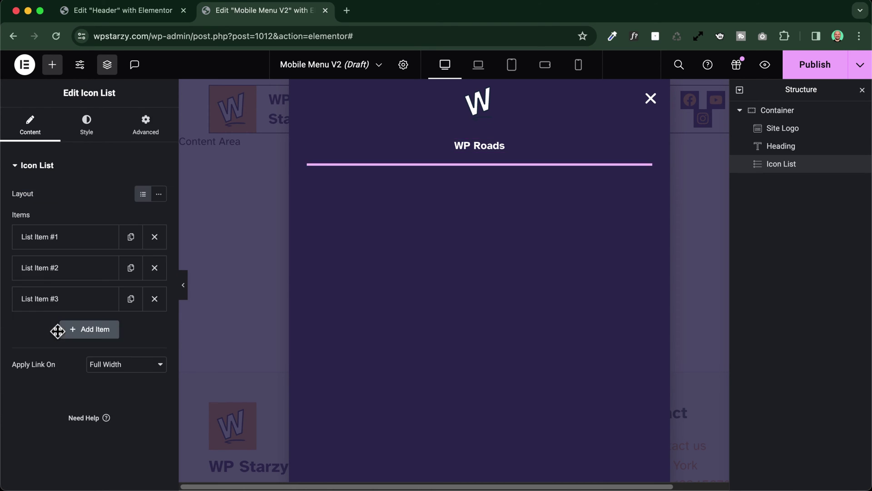
click(91, 127)
click(143, 232)
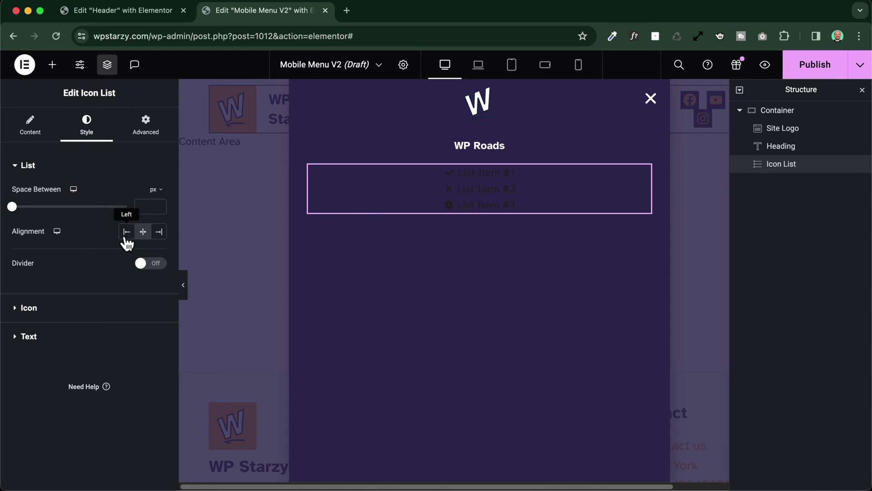
click(28, 307)
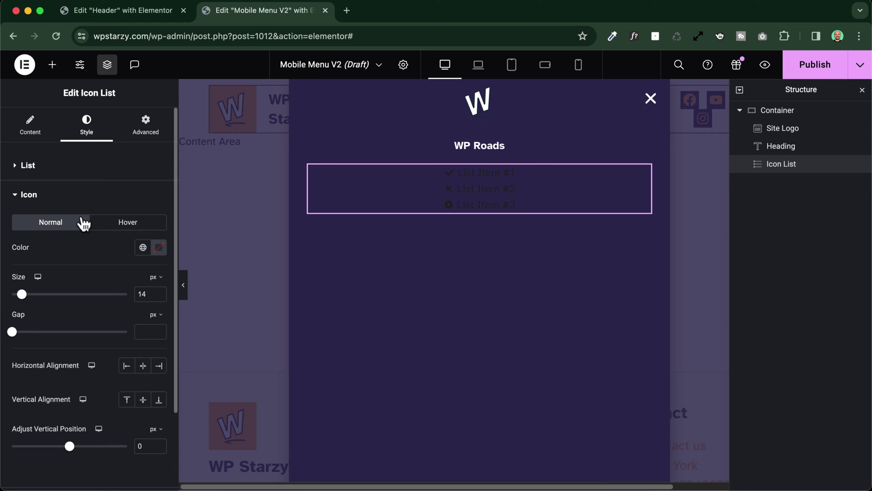
click(141, 247)
click(50, 325)
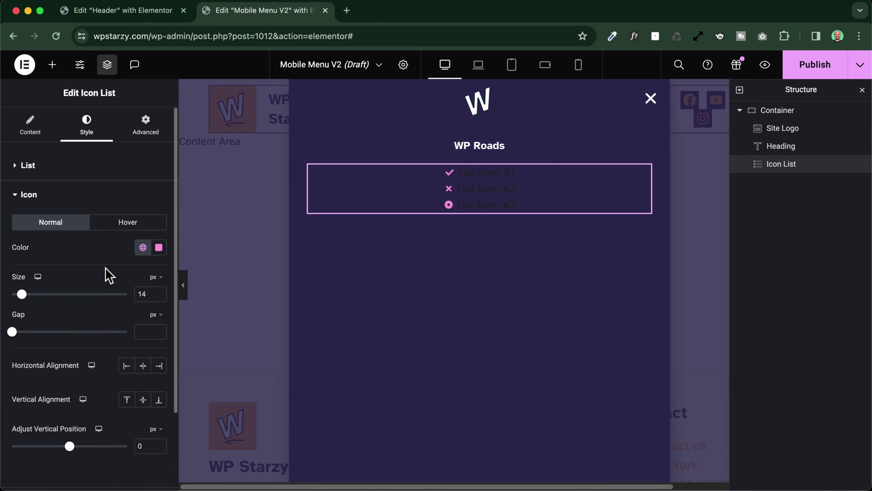
Step: Make the list text white with S Titles typography and 10 px spacing between items
scroll(59, 370, down, 2)
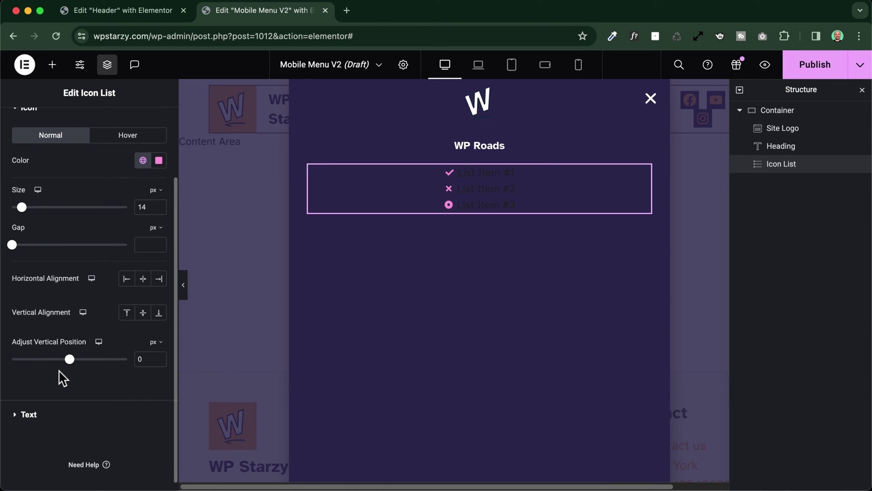
click(43, 411)
click(139, 324)
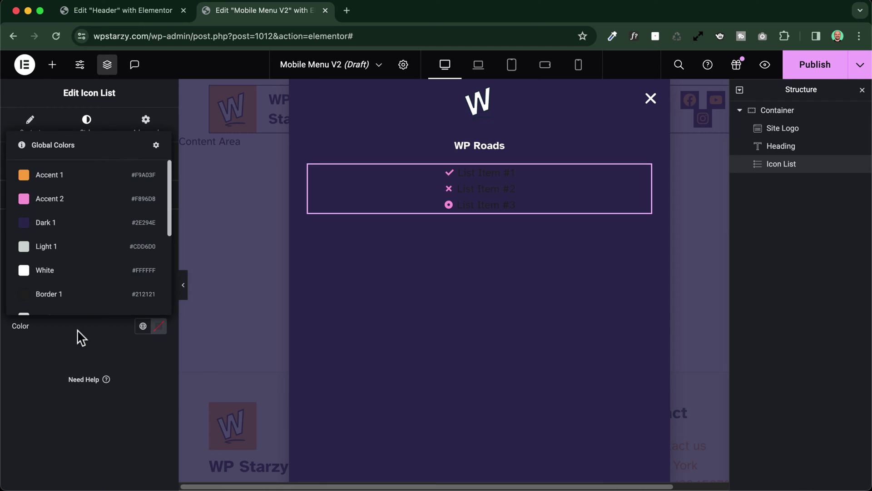
click(66, 269)
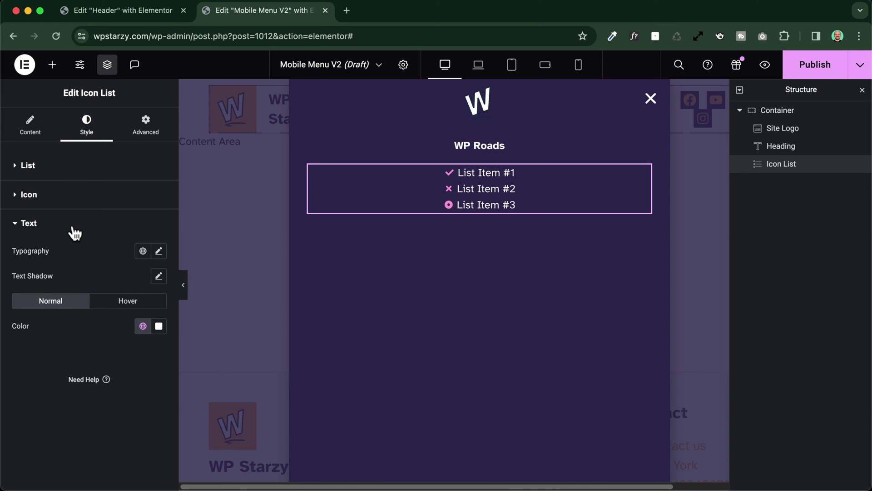
click(144, 251)
scroll(86, 390, down, 5)
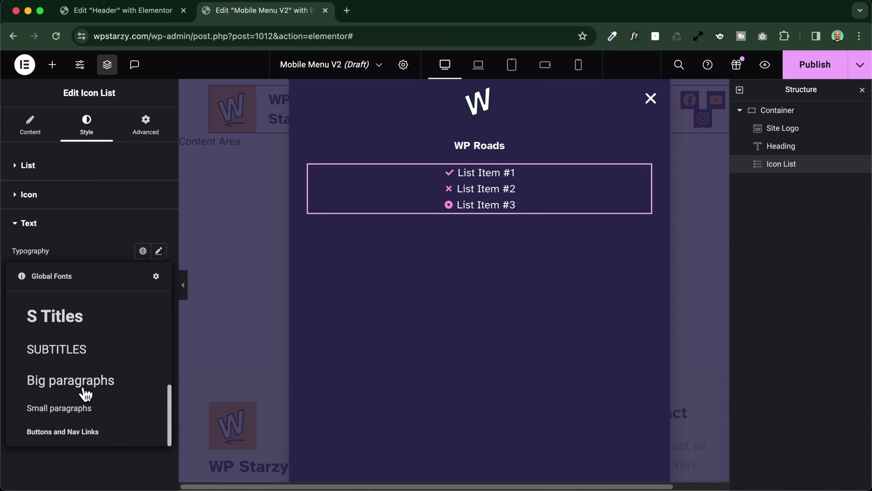
scroll(70, 390, up, 1)
scroll(70, 390, up, 1)
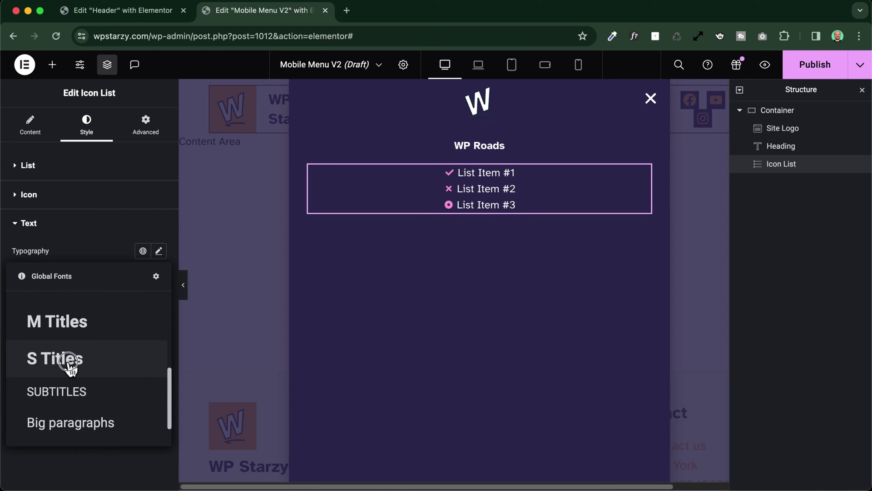
click(67, 360)
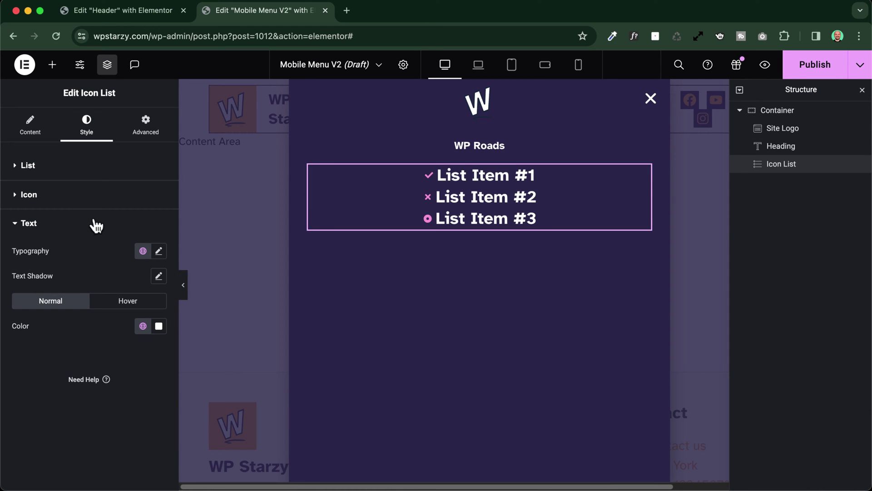
click(21, 165)
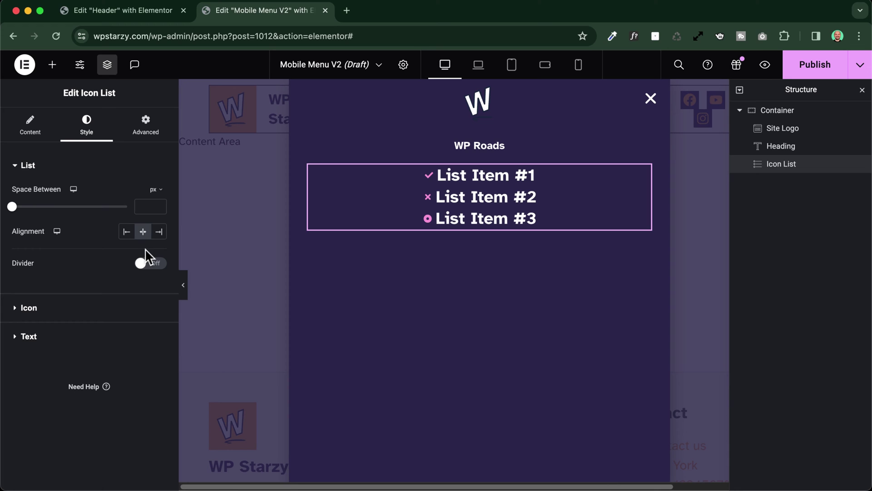
click(147, 205)
text(10)
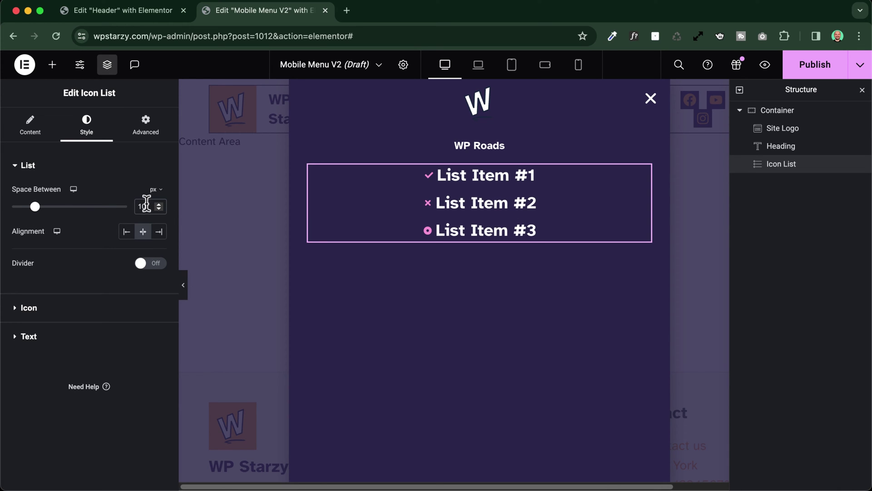
Step: Rename the first list item to Home
click(36, 129)
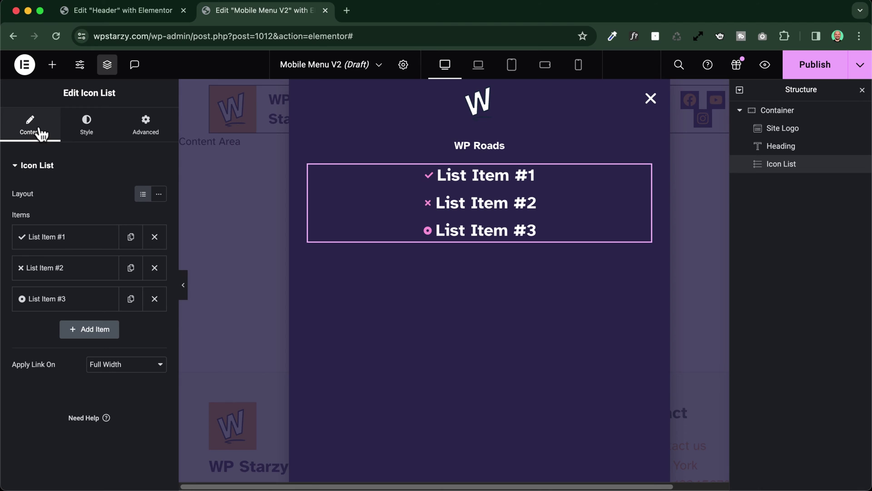
click(61, 246)
triple_click(71, 276)
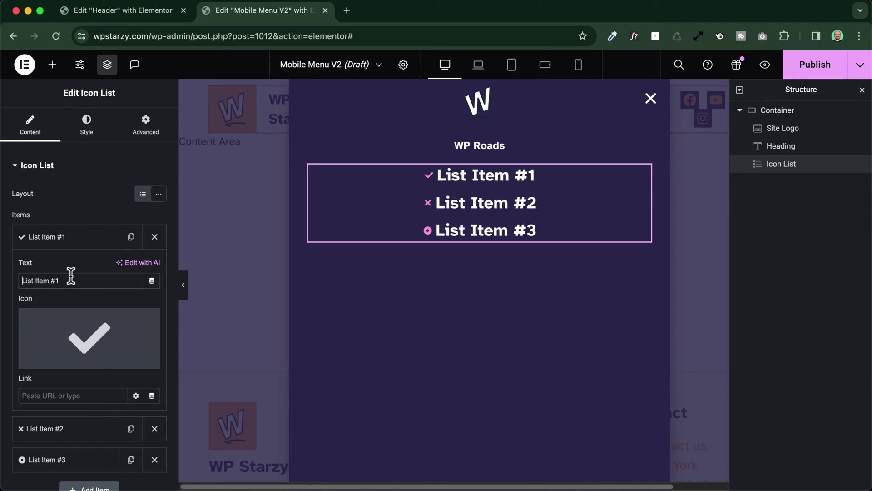
text(Home)
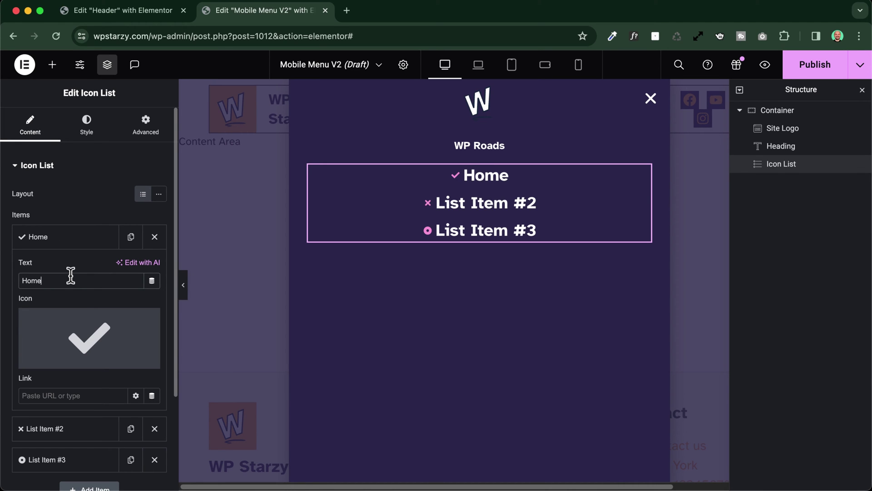
Step: Give the Home item the Linea house icon from the Icon Library
click(89, 345)
click(168, 314)
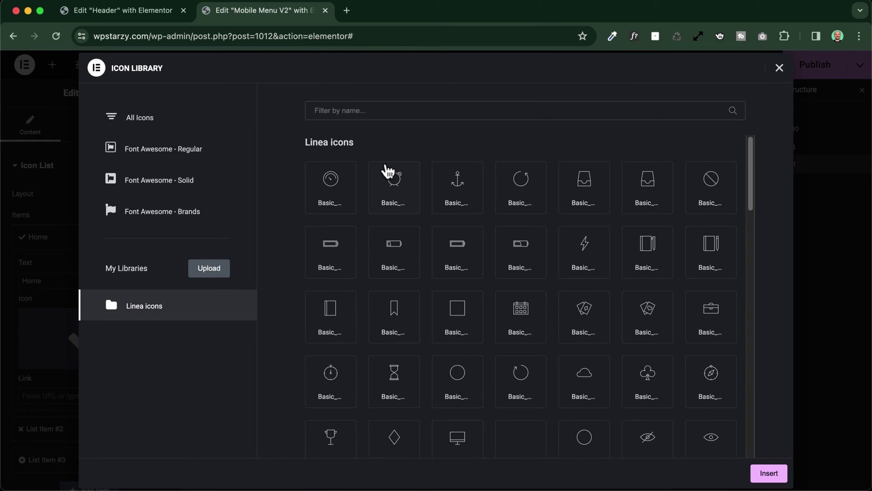
scroll(385, 282, down, 5)
scroll(413, 288, down, 4)
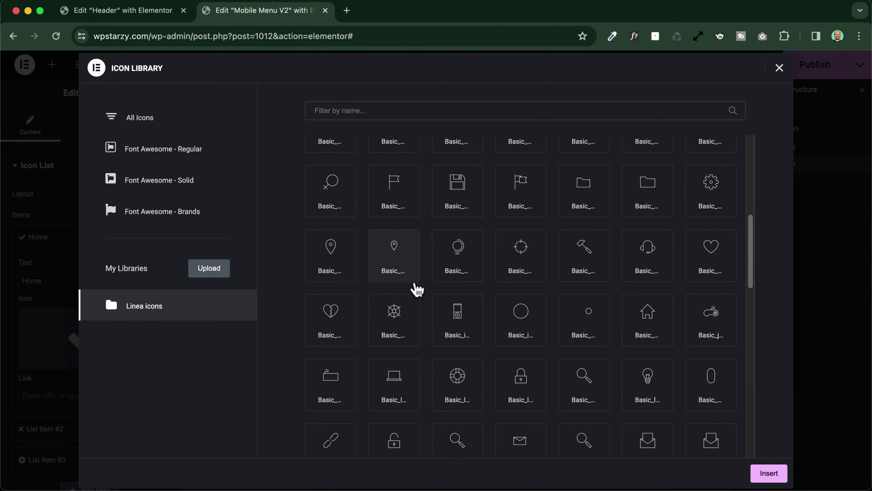
scroll(414, 288, up, 7)
click(360, 113)
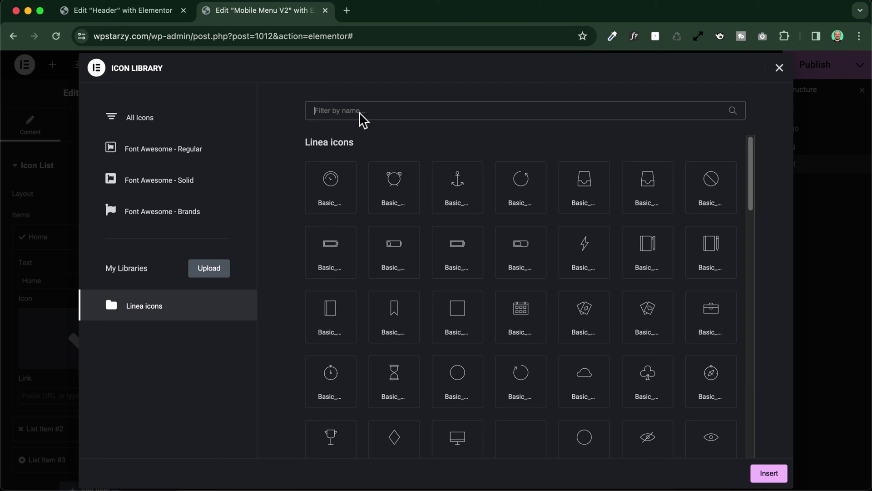
text(hom)
click(347, 190)
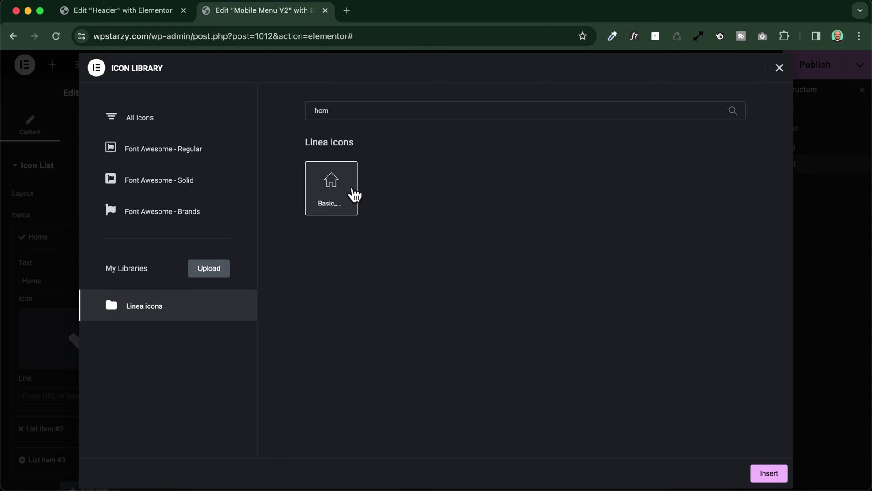
click(769, 473)
click(70, 239)
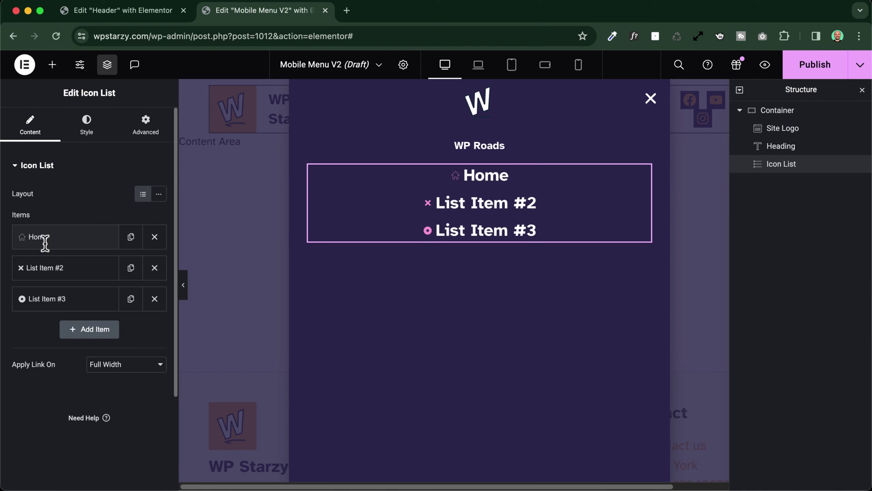
click(58, 238)
click(55, 397)
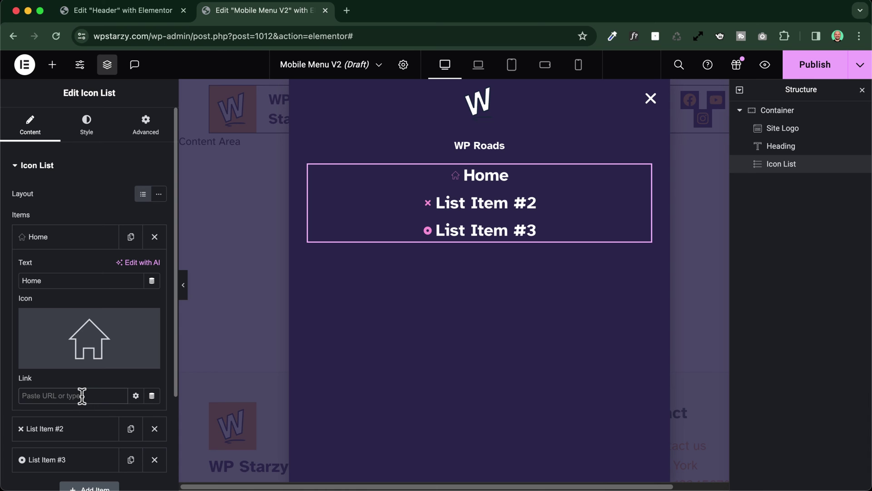
Step: Give the second item the Linea lightning icon and rename it Services
click(46, 428)
click(88, 366)
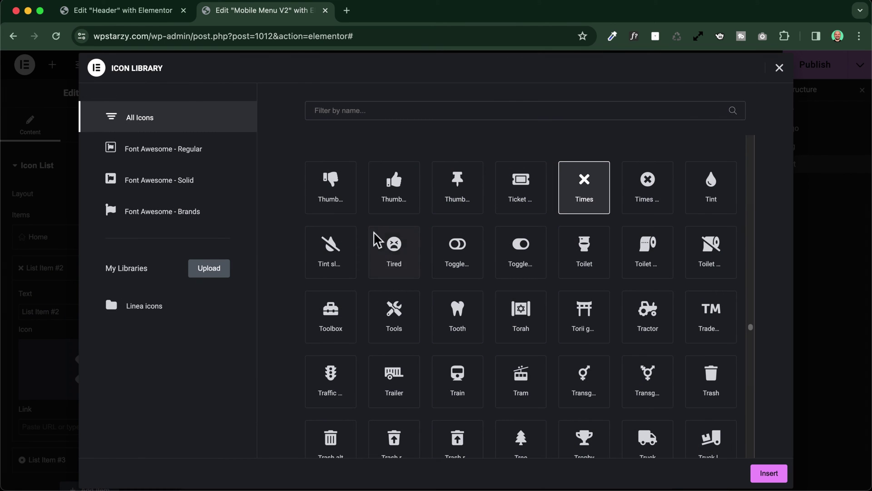
click(140, 306)
click(584, 247)
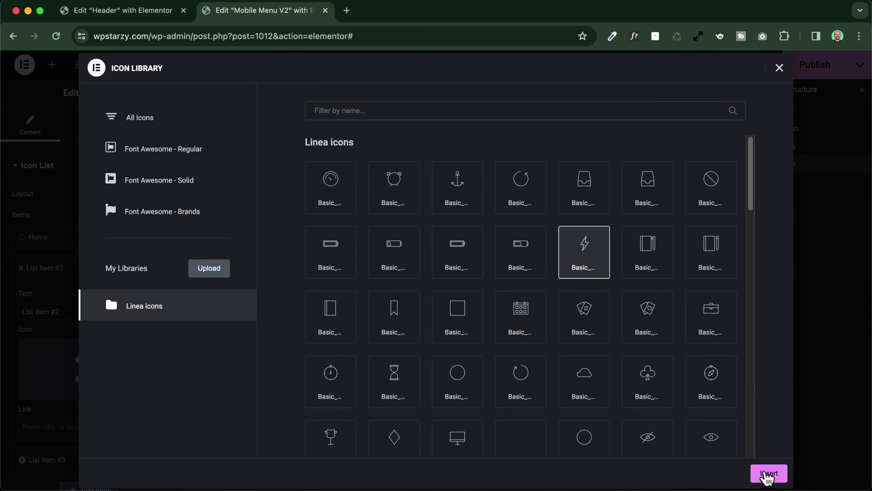
click(768, 473)
click(64, 313)
key(ctrl+a)
text(Services)
Step: Rename the third item to Blog and add a fourth list item for About
click(52, 299)
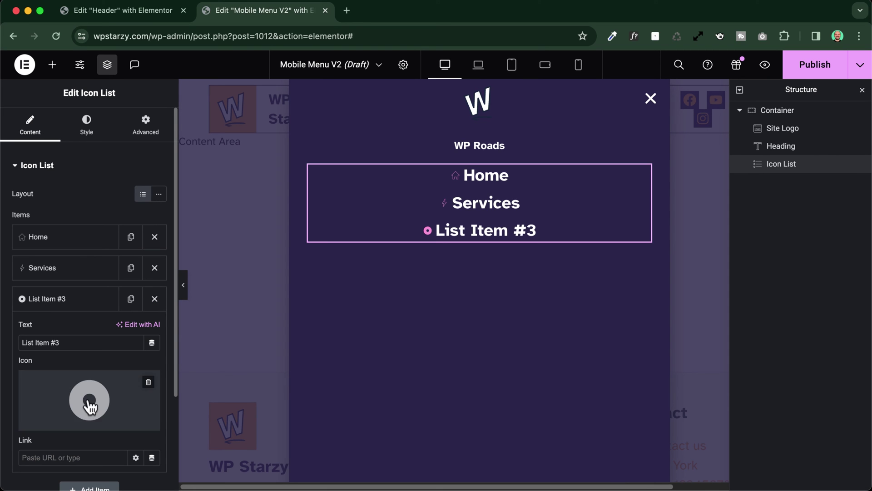
triple_click(69, 346)
text(Blog)
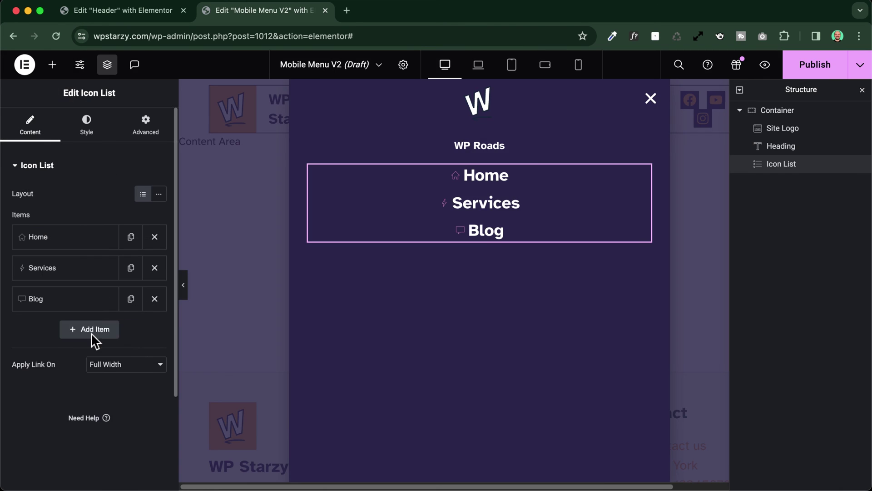
click(91, 329)
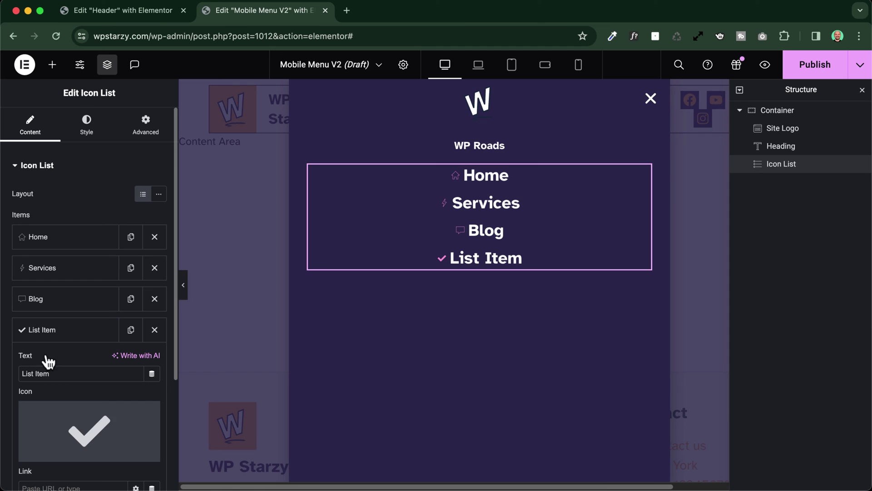
click(90, 429)
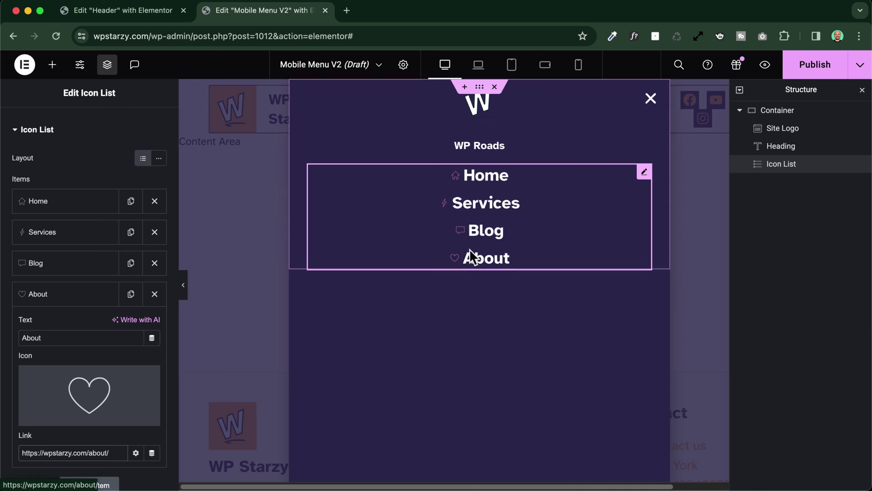
Step: Left-align the menu list items in the list's style settings
click(156, 12)
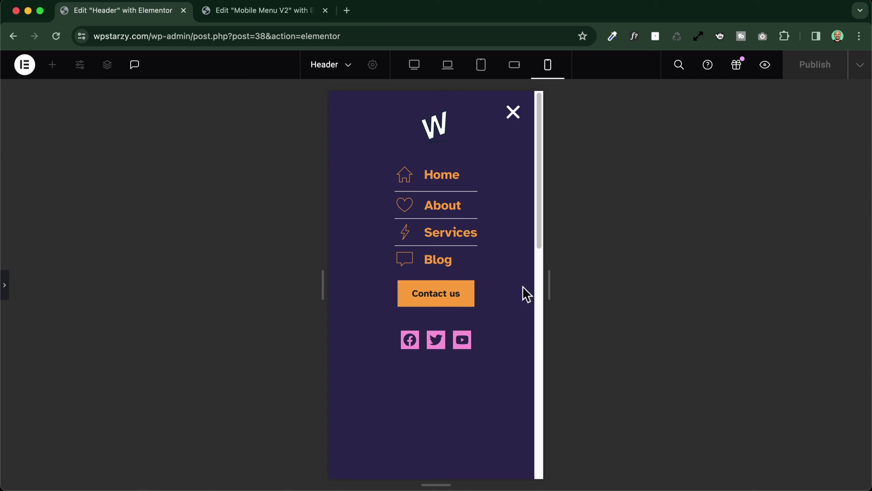
click(247, 14)
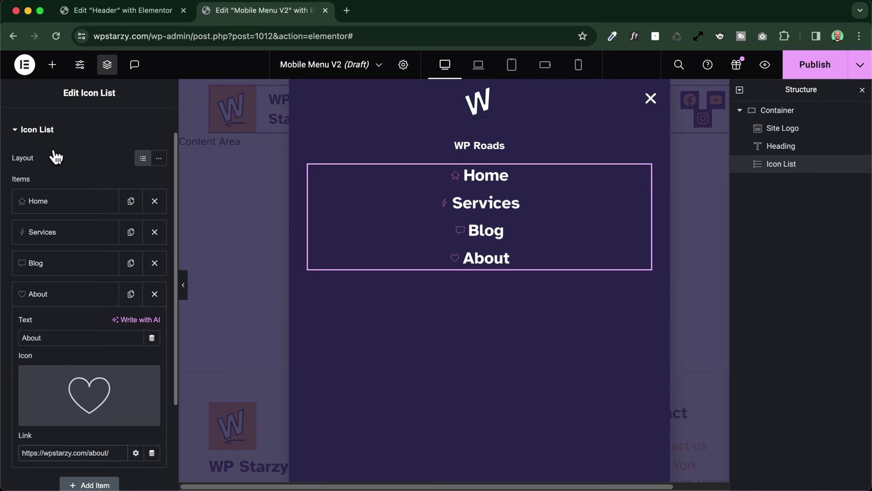
click(41, 130)
click(87, 125)
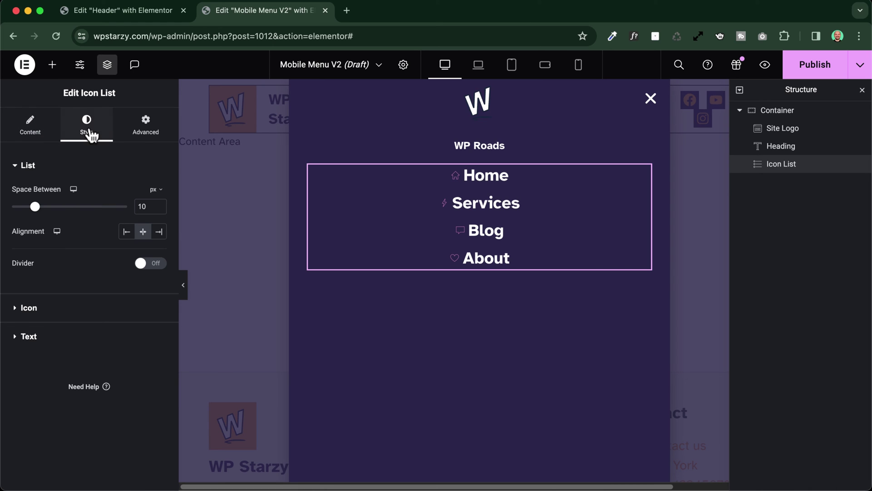
click(129, 233)
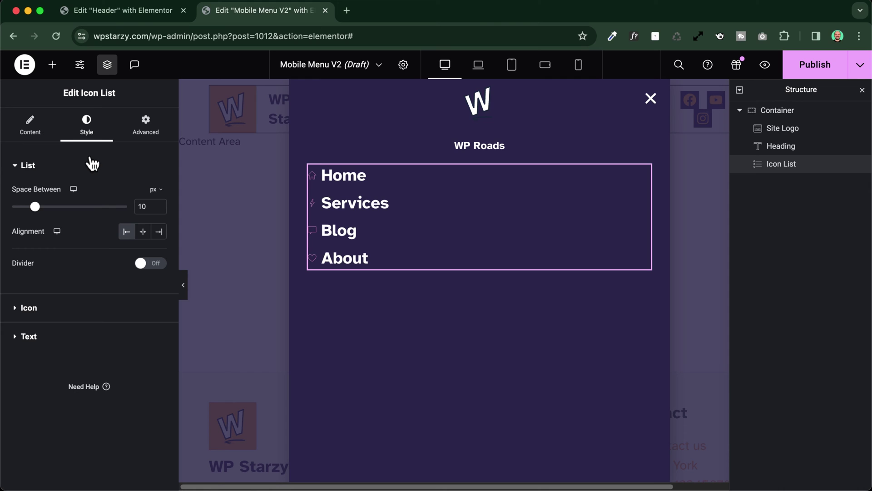
Step: Set the menu list's Align Self to Center so it sits centred in the popup
click(147, 122)
click(127, 322)
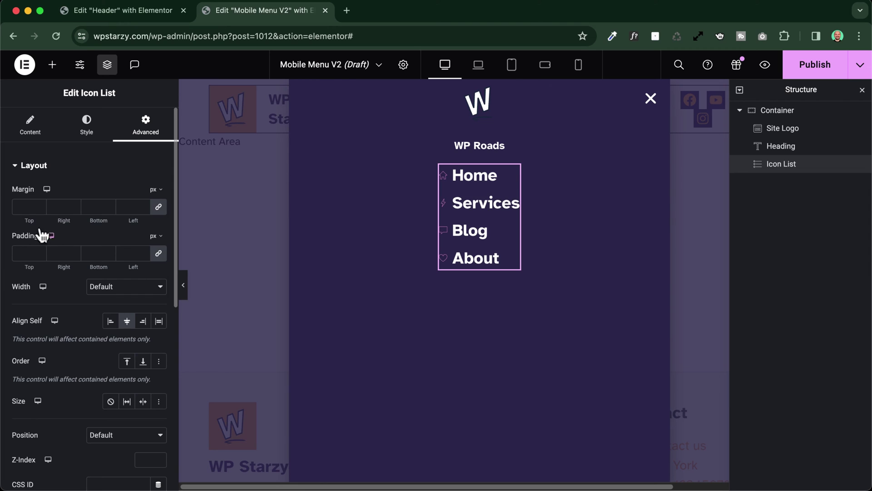
click(116, 11)
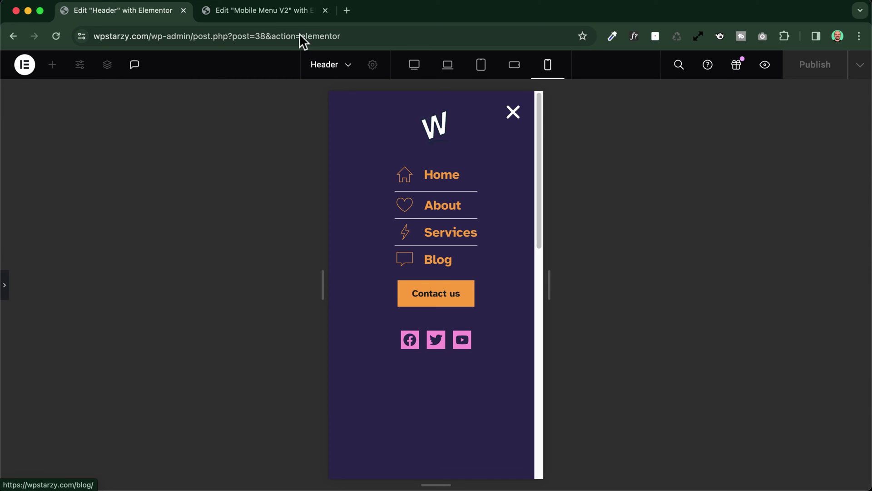
click(263, 12)
Step: Add a Button widget below the menu list and centre-align it
click(48, 65)
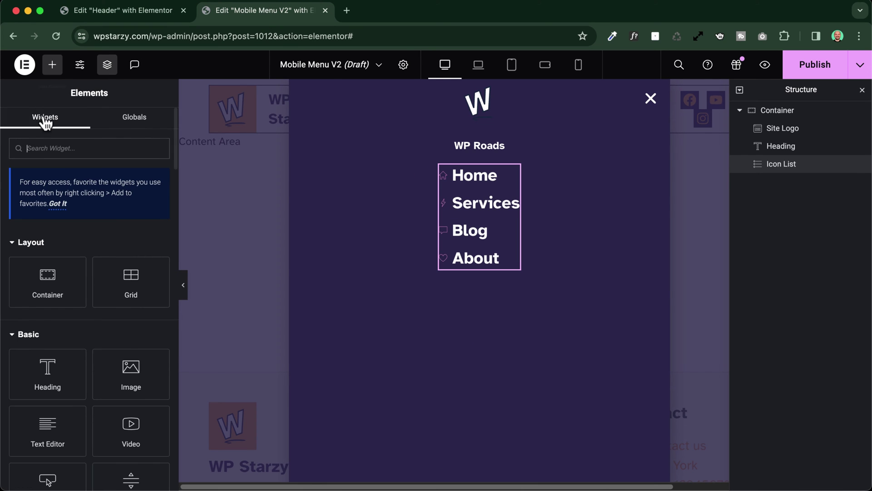
text(button)
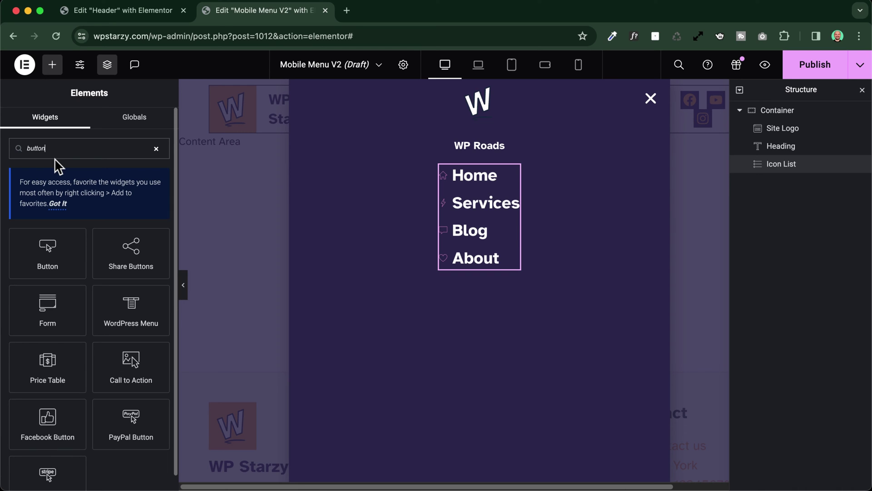
click(46, 251)
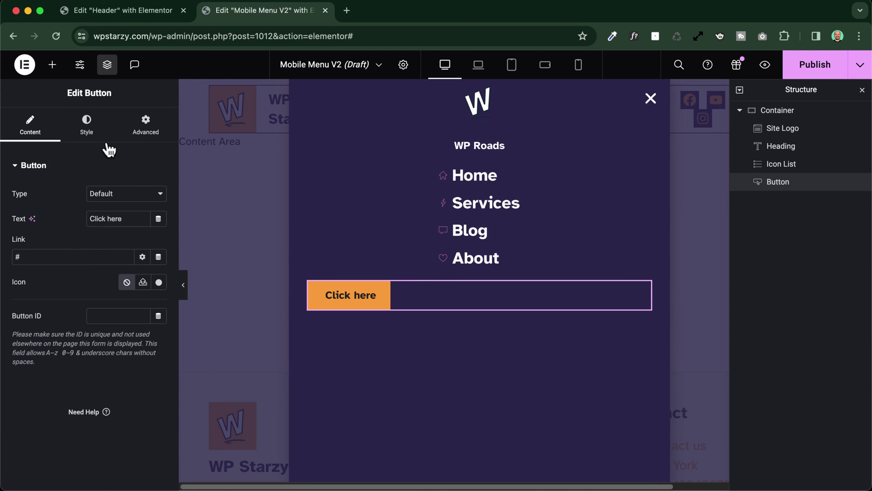
click(89, 130)
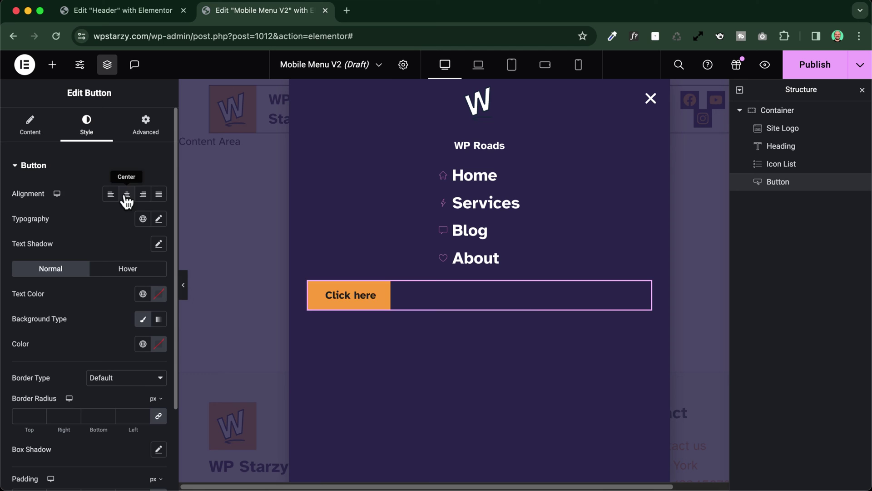
click(126, 194)
click(41, 140)
drag(130, 223, 33, 219)
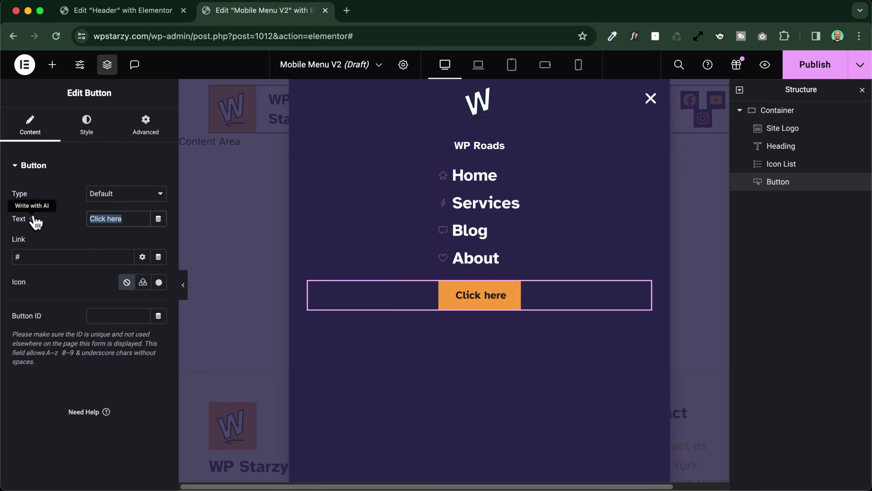
text(Contact us)
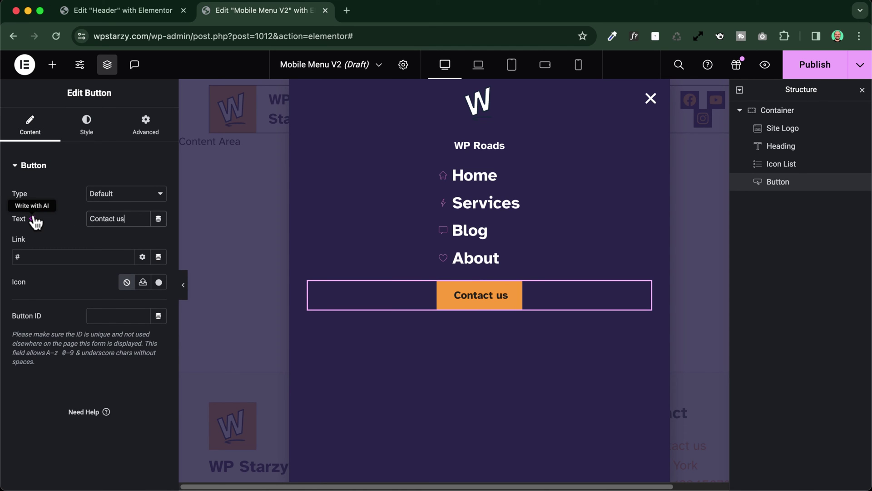
drag(25, 258, 4, 259)
click(128, 13)
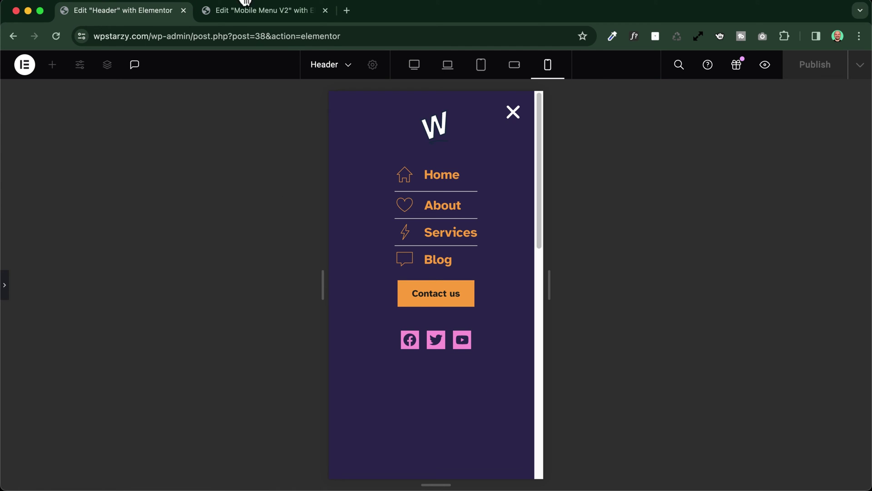
click(233, 12)
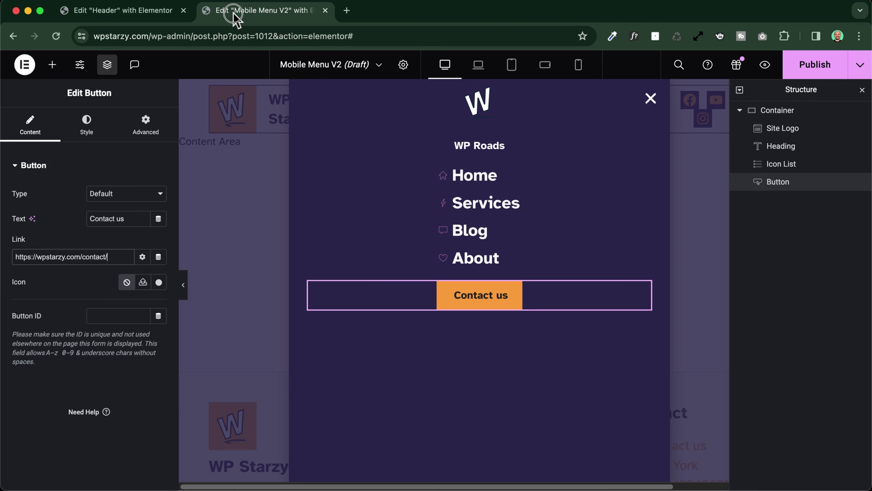
Step: Place a Social Icons widget (Facebook, Twitter, YouTube) below the Contact us button and preview it
click(51, 65)
text(social)
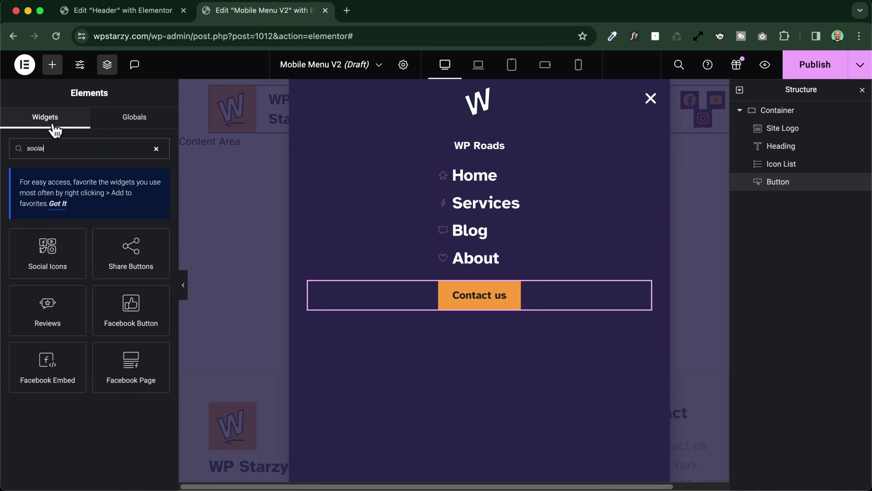
drag(48, 253, 453, 348)
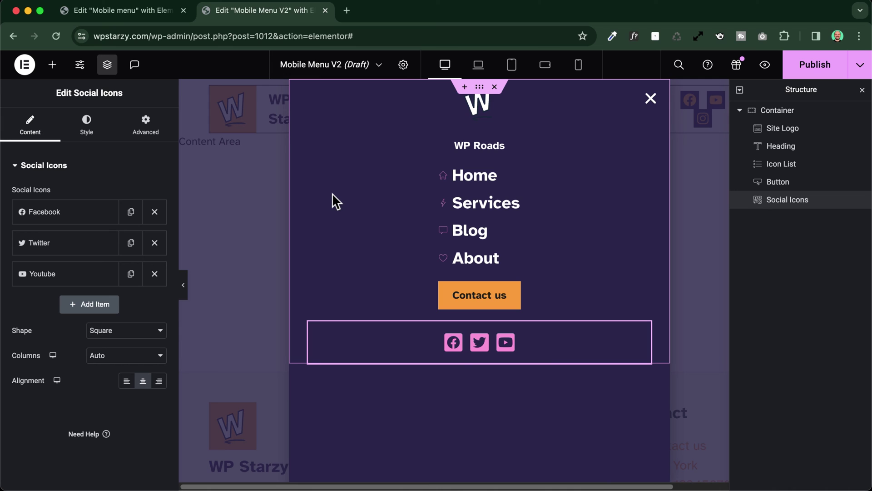
click(182, 286)
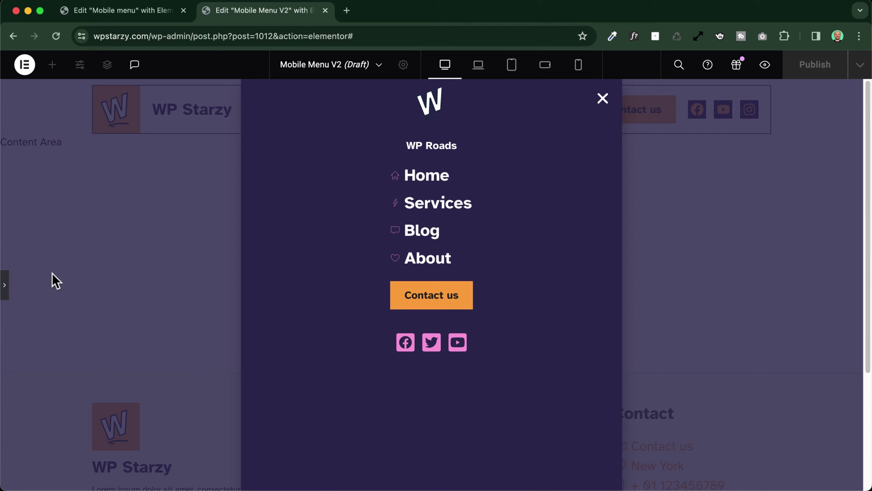
key(super+p)
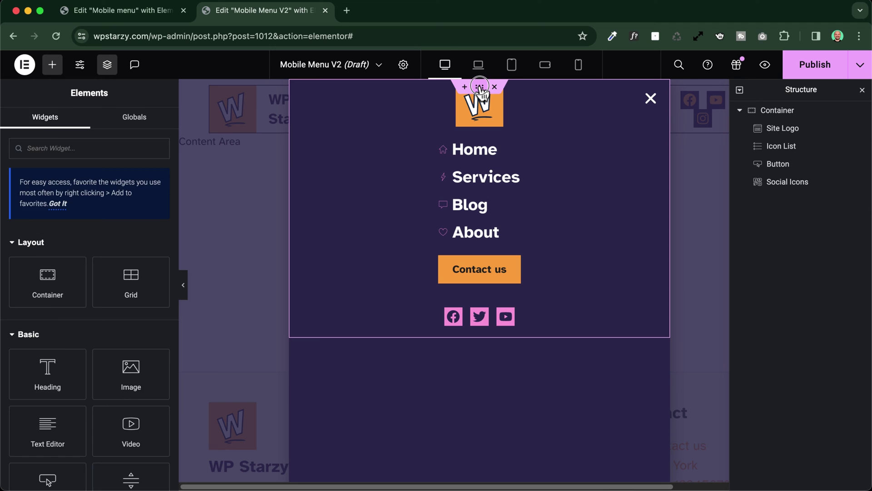
Step: Set the popup container's top padding to 0
click(480, 88)
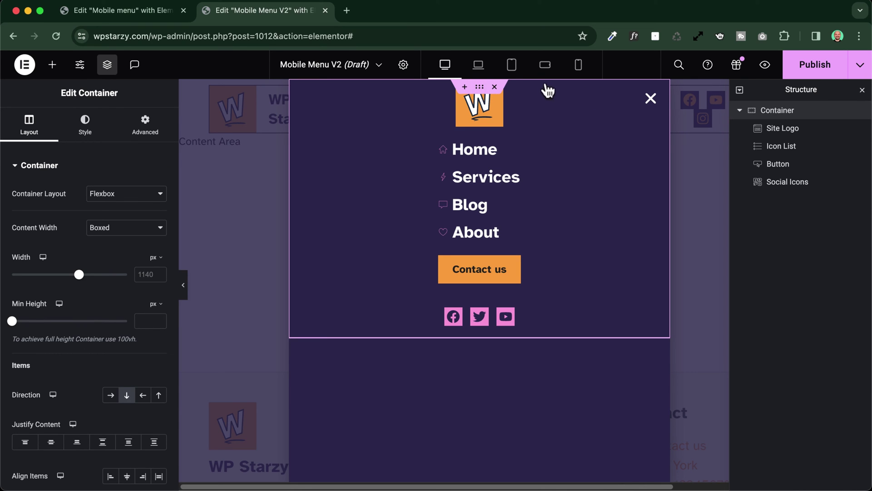
click(160, 138)
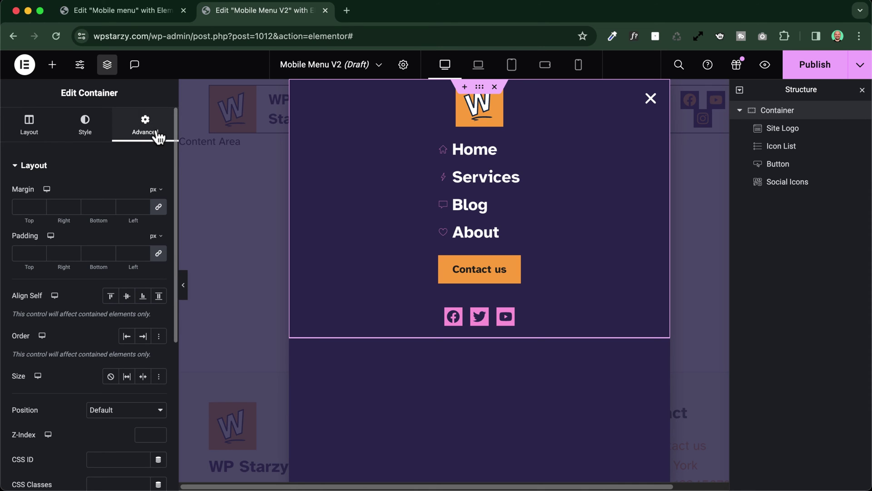
click(159, 254)
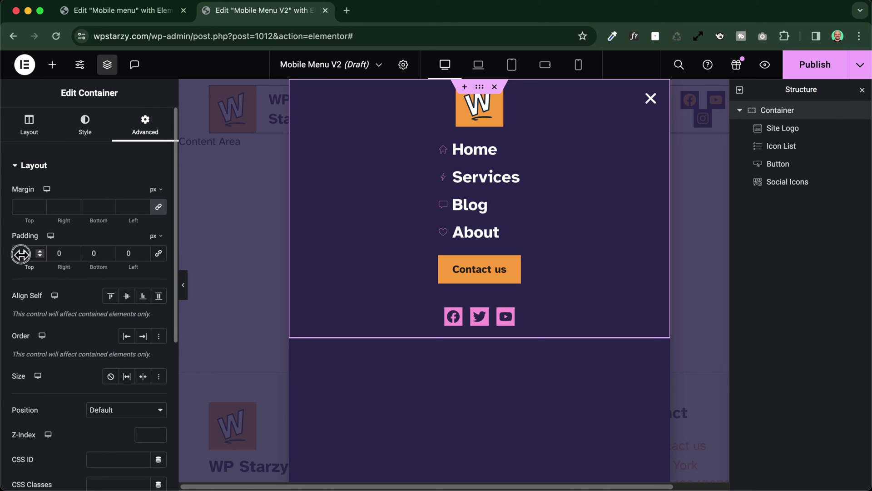
scroll(22, 253, up, 16)
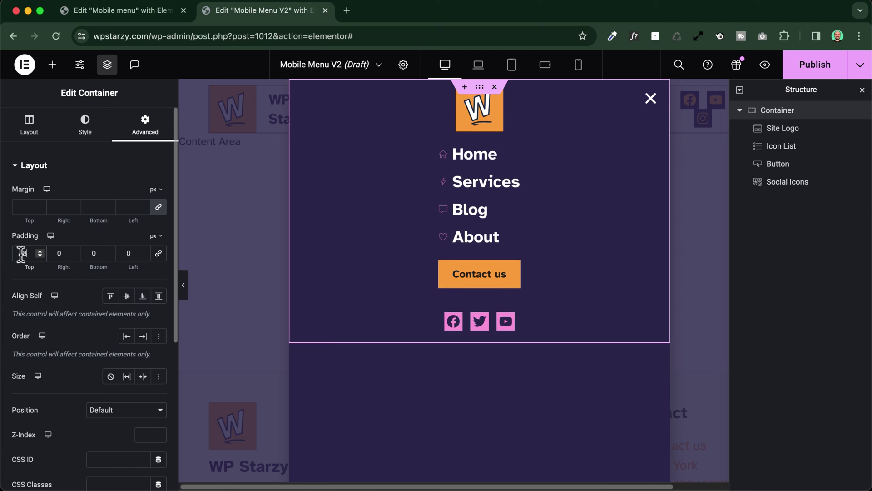
scroll(21, 253, up, 14)
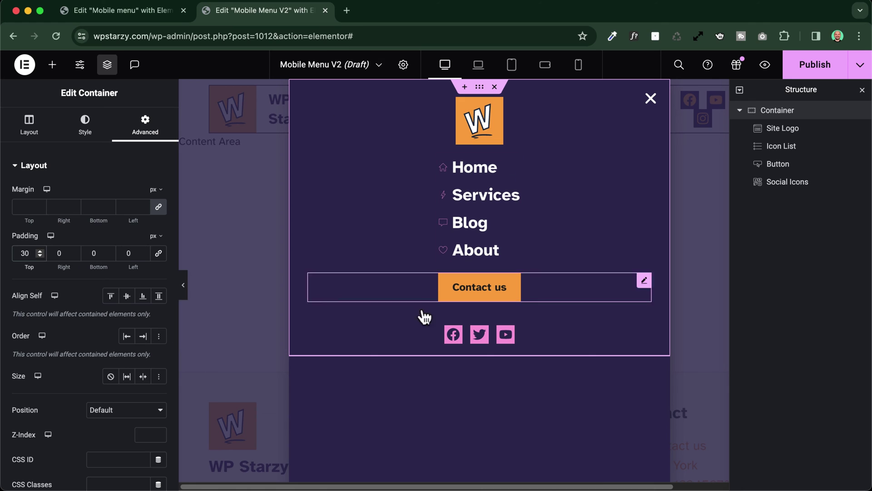
double_click(31, 253)
text(0)
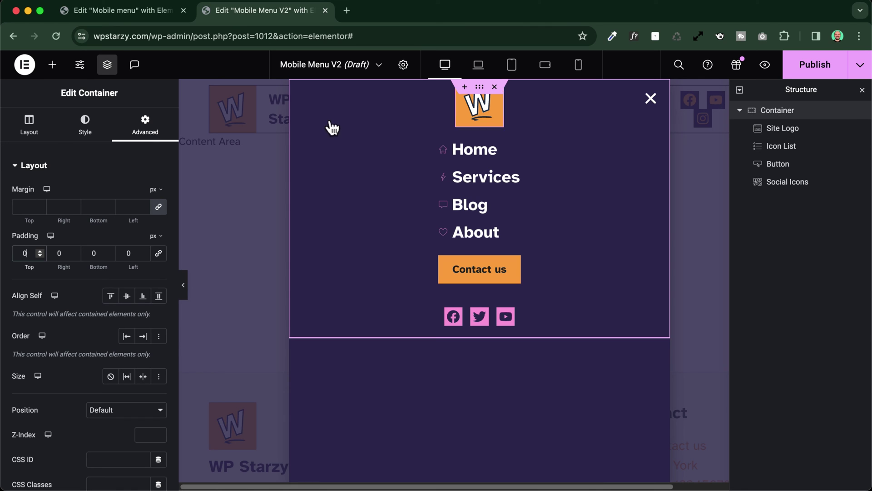
Step: Give the container a minimum height of 100 vh
click(29, 127)
scroll(25, 254, down, 5)
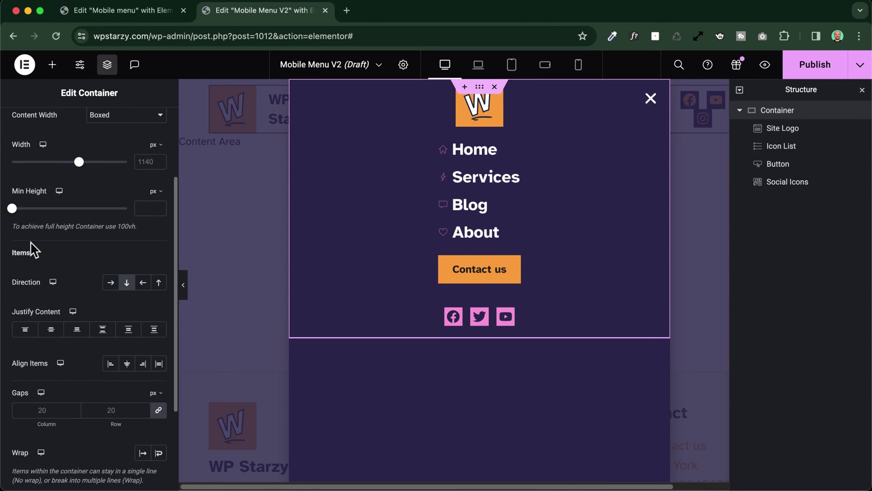
click(154, 191)
click(153, 246)
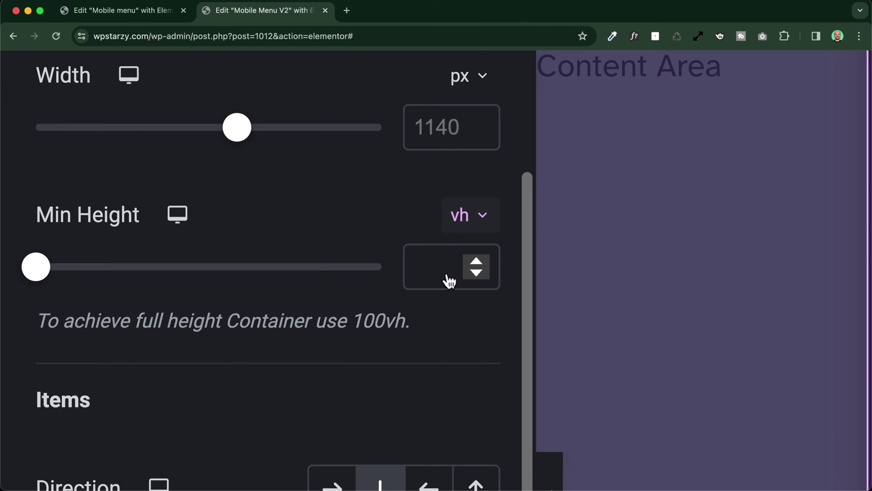
click(445, 276)
text(100)
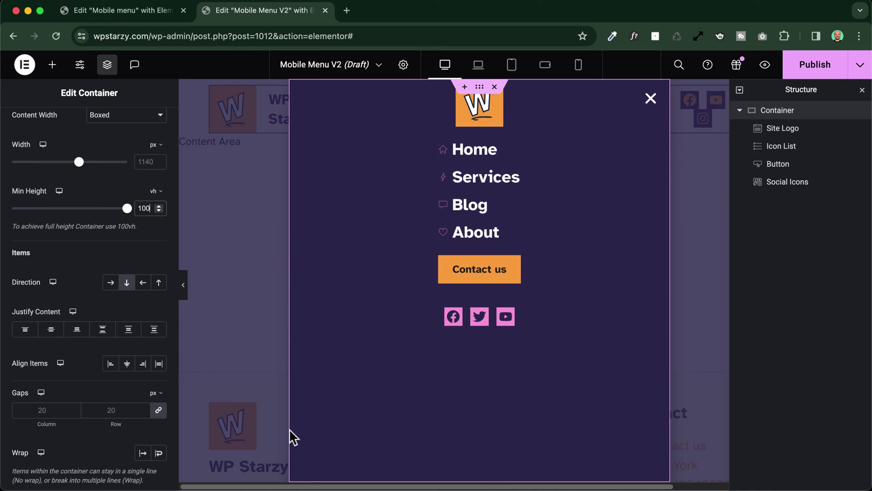
Step: Set Justify Content to Center and bring up the Publish Settings
click(52, 331)
click(52, 332)
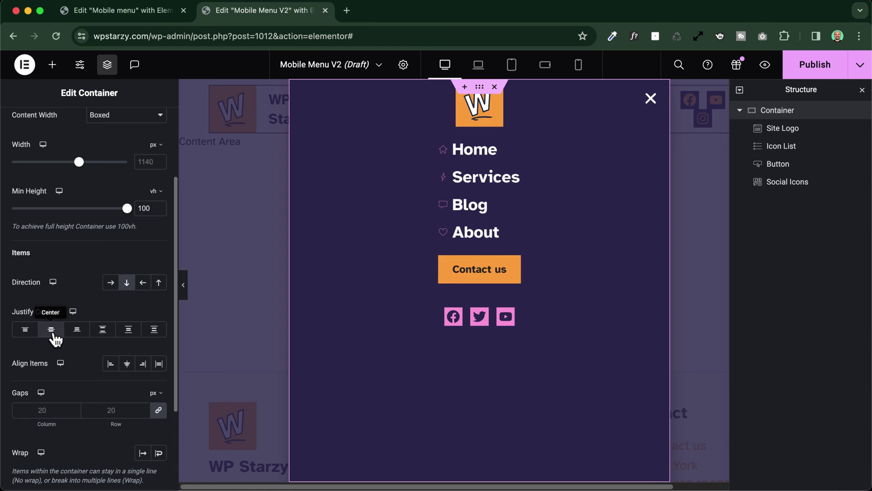
click(52, 332)
click(51, 331)
click(51, 332)
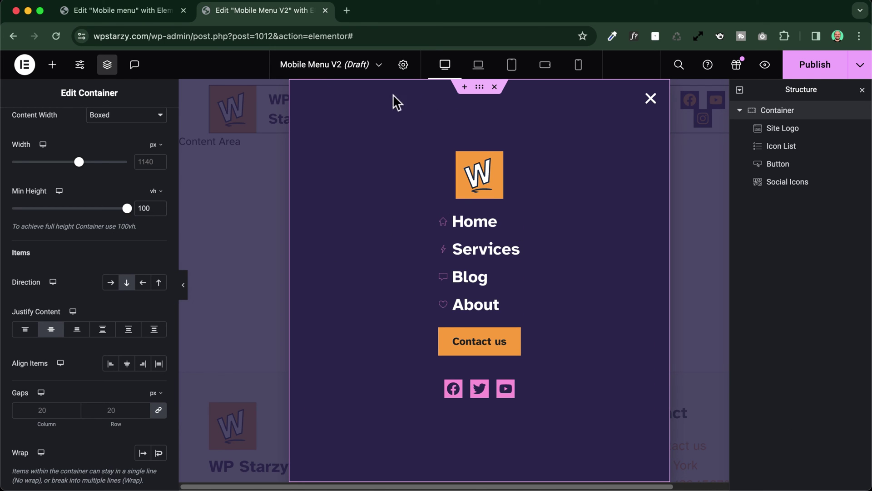
click(815, 66)
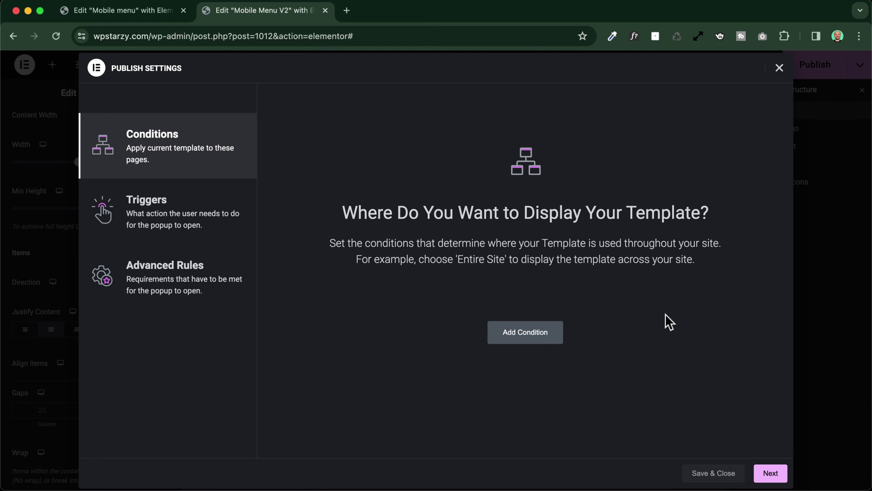
Step: Save the Mobile Menu V2 popup, then open the site's Header template in Elementor
click(713, 474)
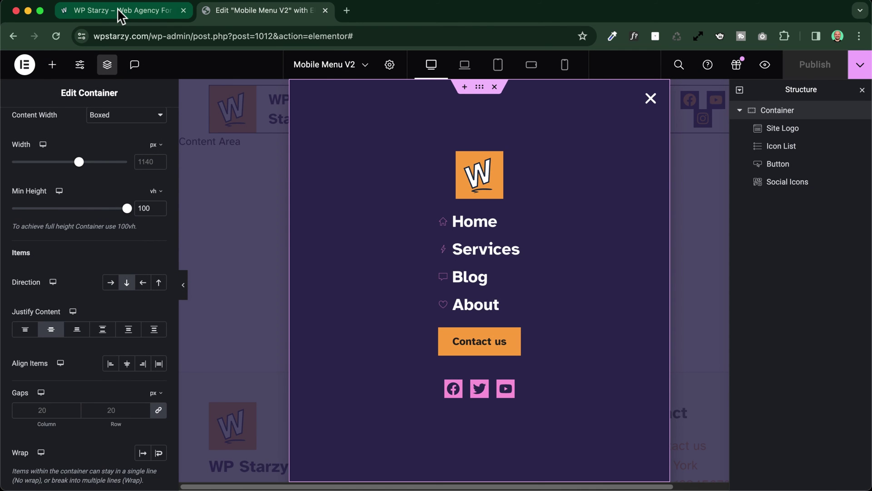
click(117, 10)
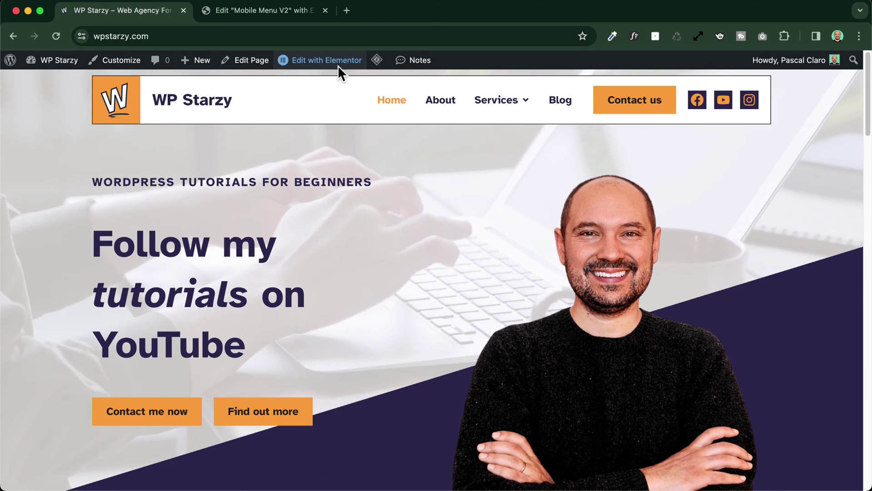
mouse_move(337, 65)
click(331, 87)
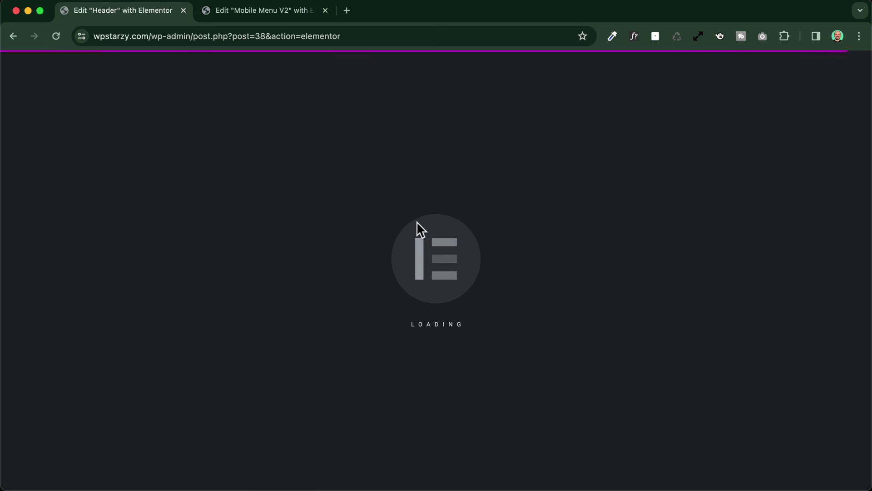
Step: Delete the icon widget on the header's right-hand side
scroll(500, 145, right, 3)
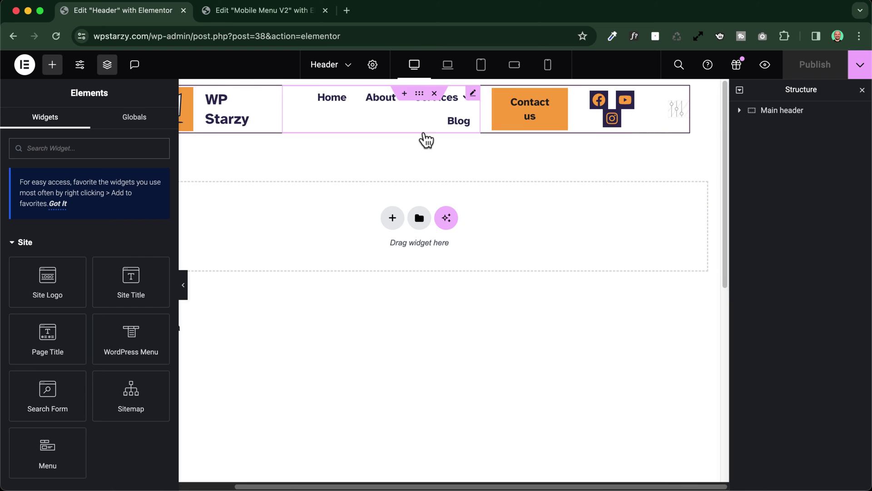
right_click(682, 113)
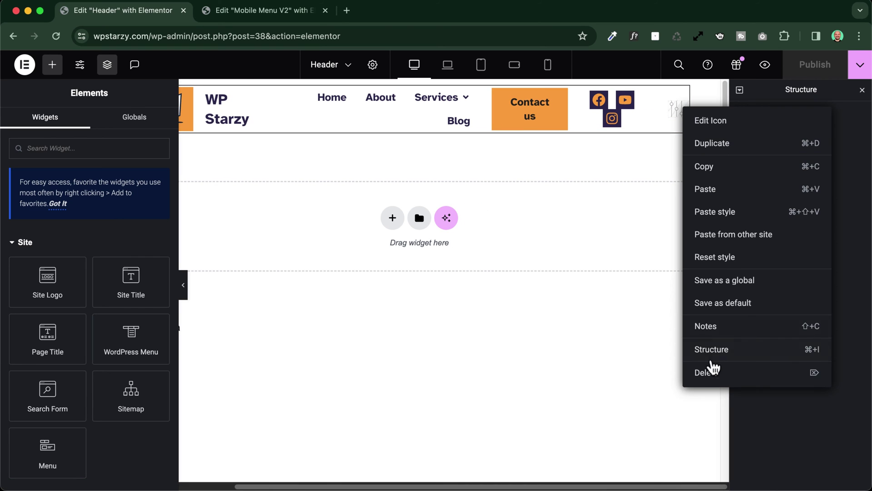
click(711, 370)
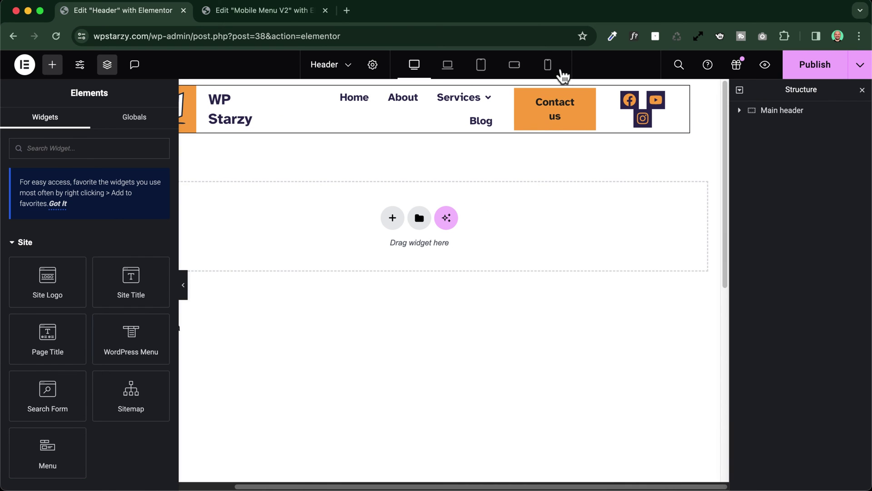
Step: Preview the header in Mobile Portrait and check the Menu widget's responsive visibility
click(548, 65)
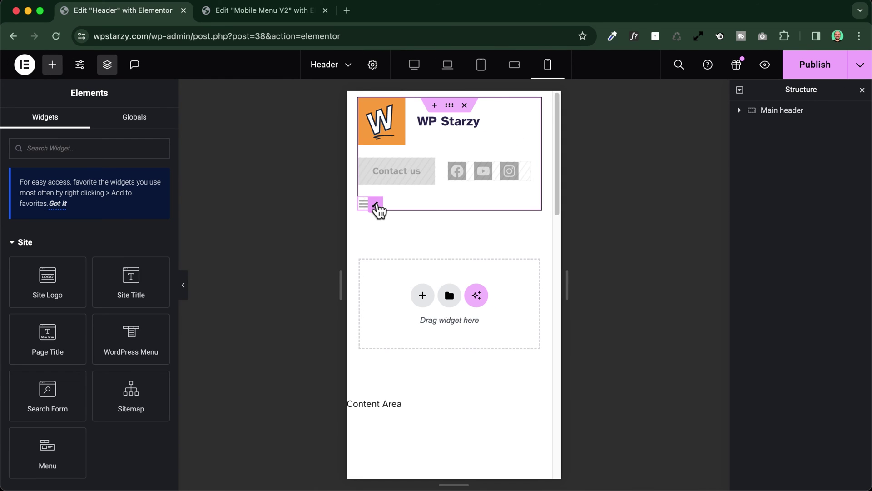
click(376, 205)
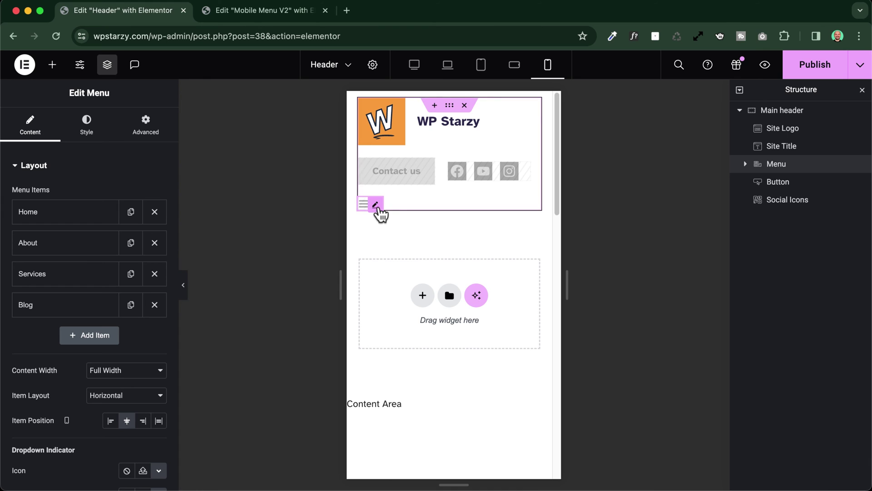
click(146, 129)
scroll(39, 282, down, 10)
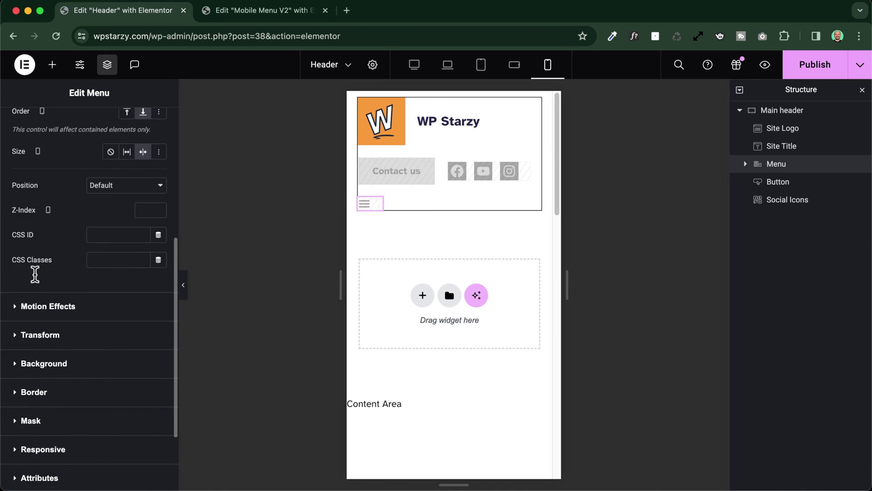
click(42, 368)
scroll(78, 352, down, 3)
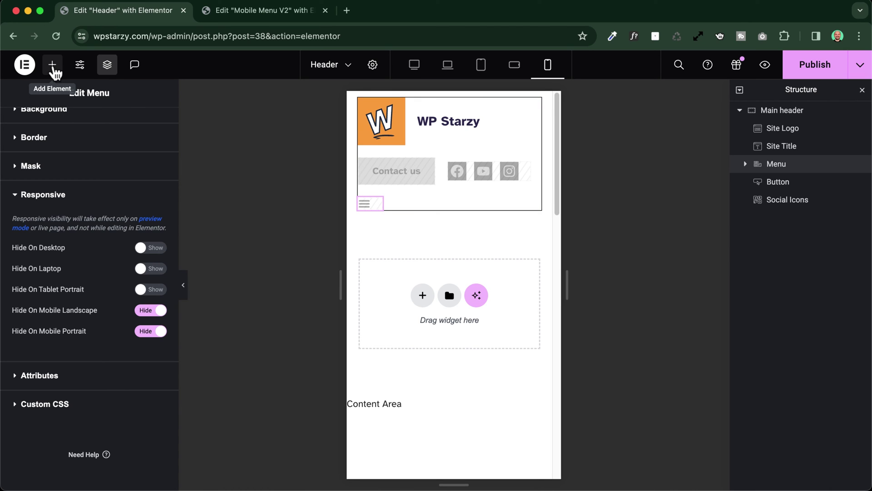
click(258, 13)
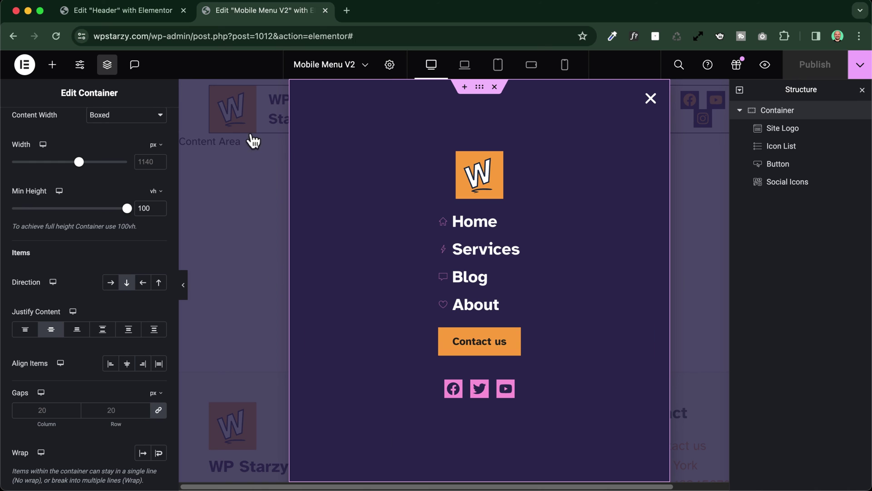
click(122, 13)
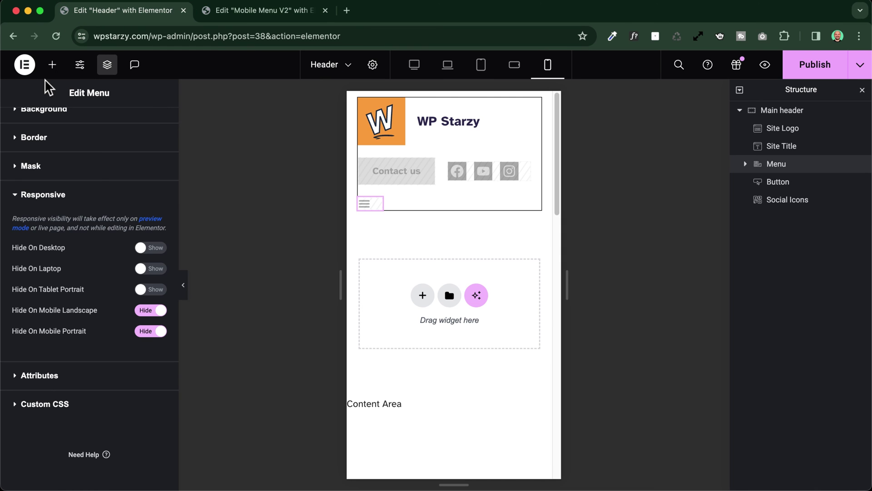
Step: Drag an Icon widget into the header's top-right corner
click(52, 65)
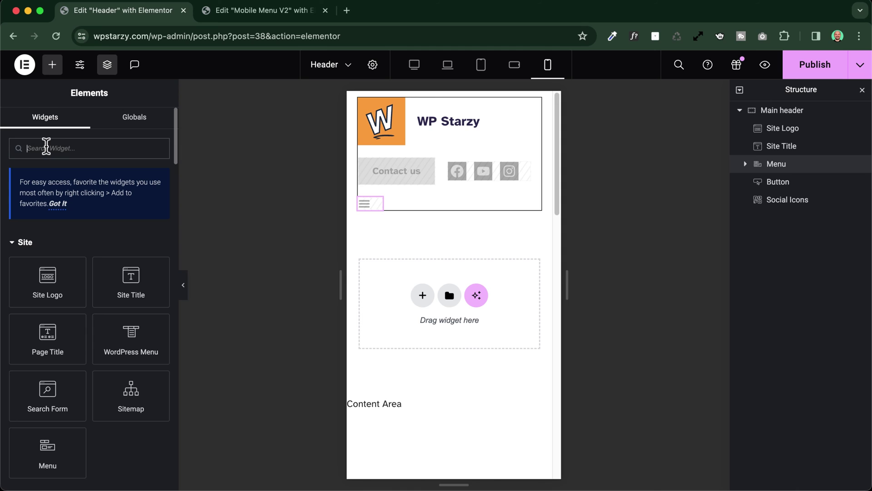
text(icon)
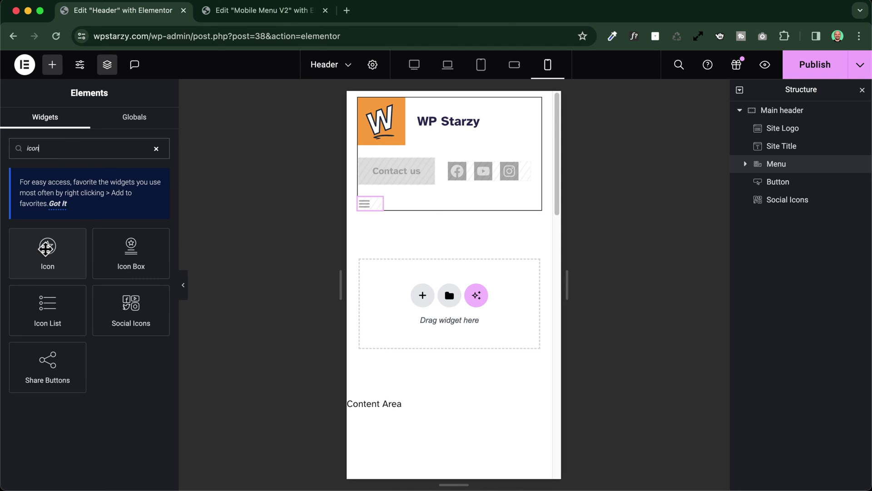
drag(46, 247, 502, 125)
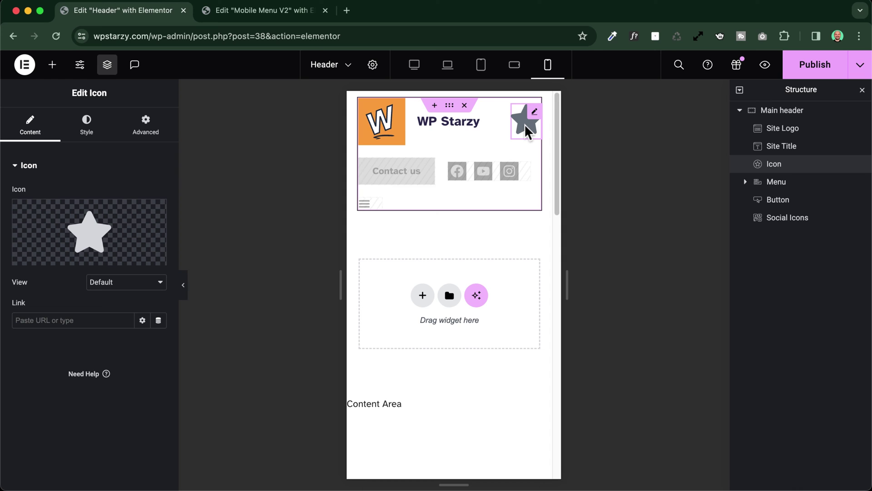
Step: Hide the new icon on Desktop, Laptop and Tablet Portrait
click(146, 122)
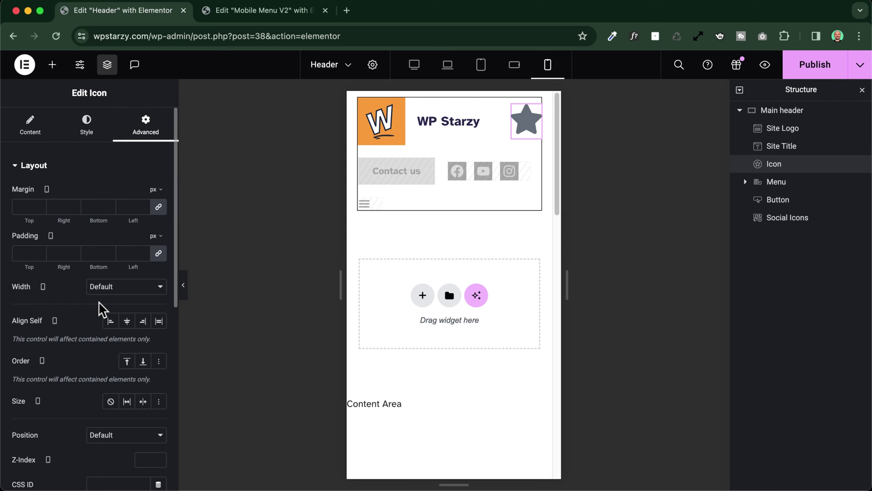
scroll(99, 309, down, 10)
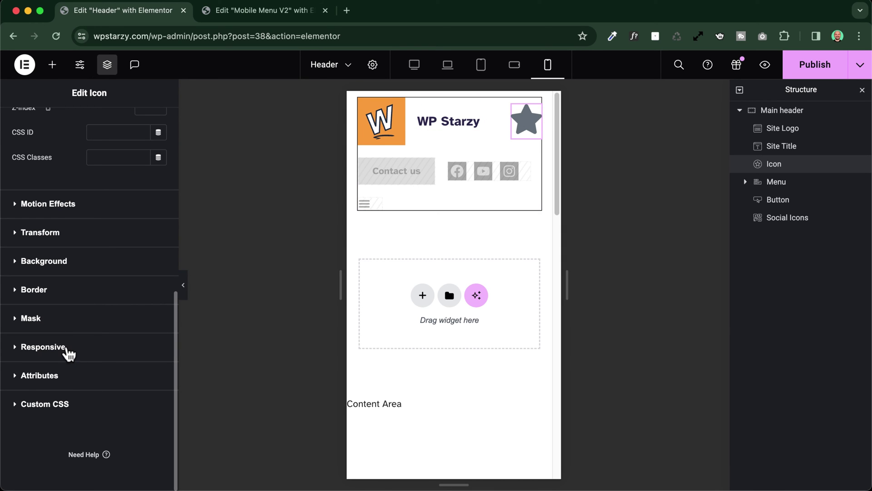
click(43, 346)
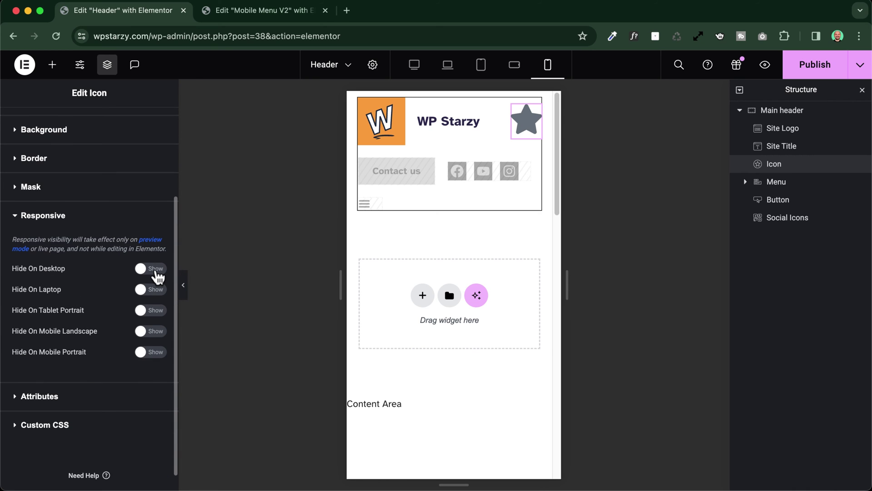
click(156, 271)
click(155, 291)
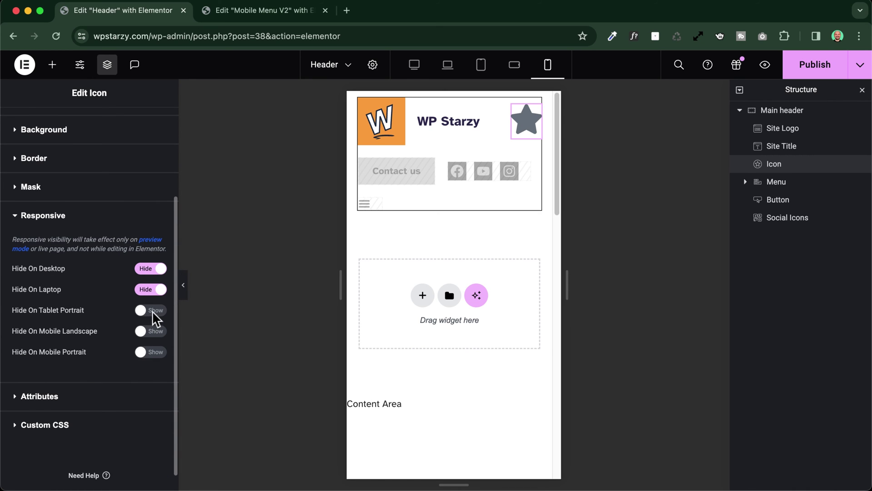
click(156, 315)
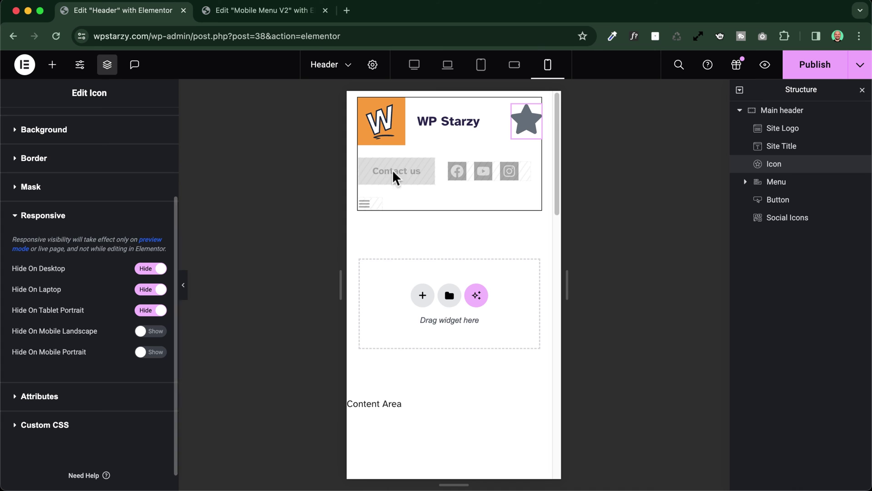
Step: Replace the header icon with the Bars hamburger icon from the Icon Library
scroll(122, 138, up, 5)
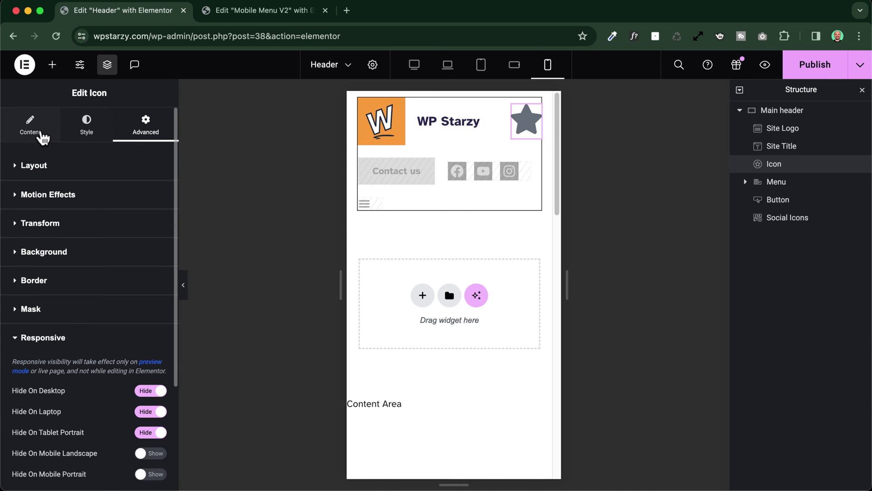
click(39, 134)
click(84, 230)
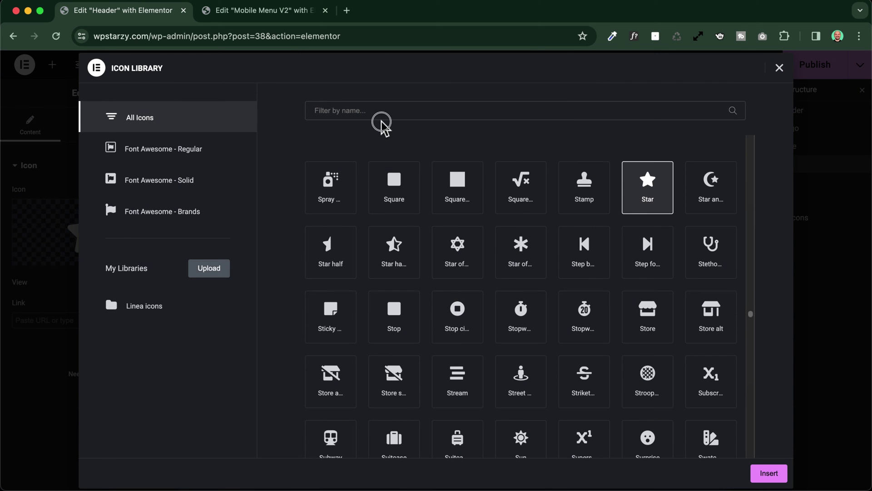
click(370, 110)
text(bar)
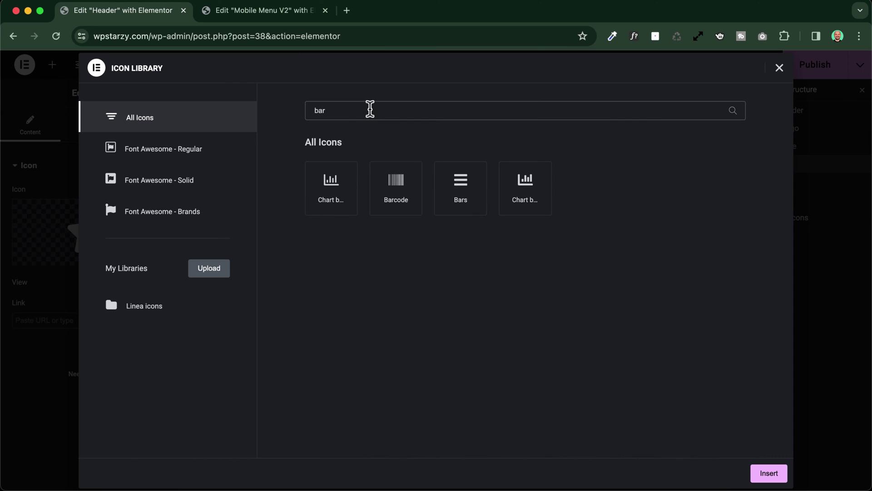
click(460, 186)
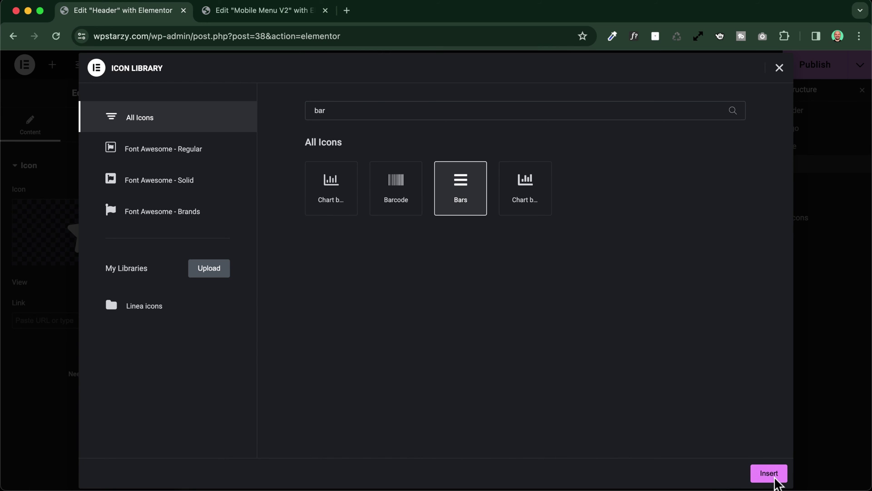
click(773, 476)
Step: Set the hamburger icon's size to 30 px and try global colours on it
mouse_move(97, 211)
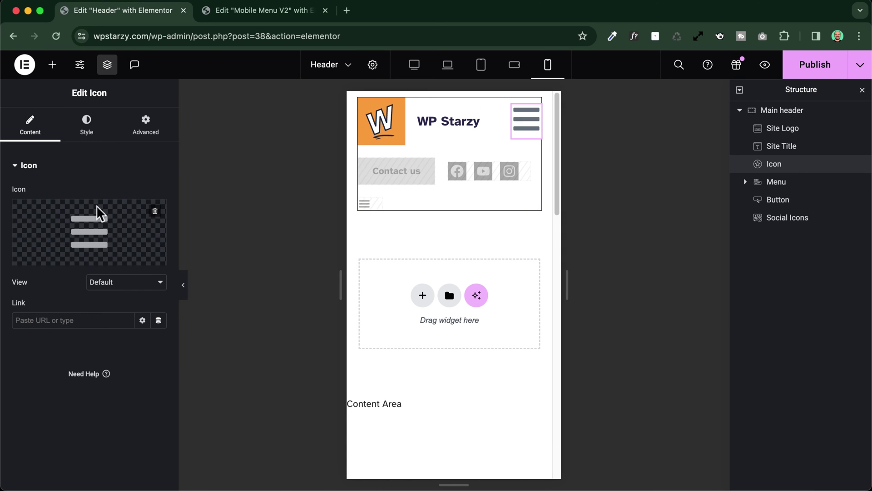
click(92, 131)
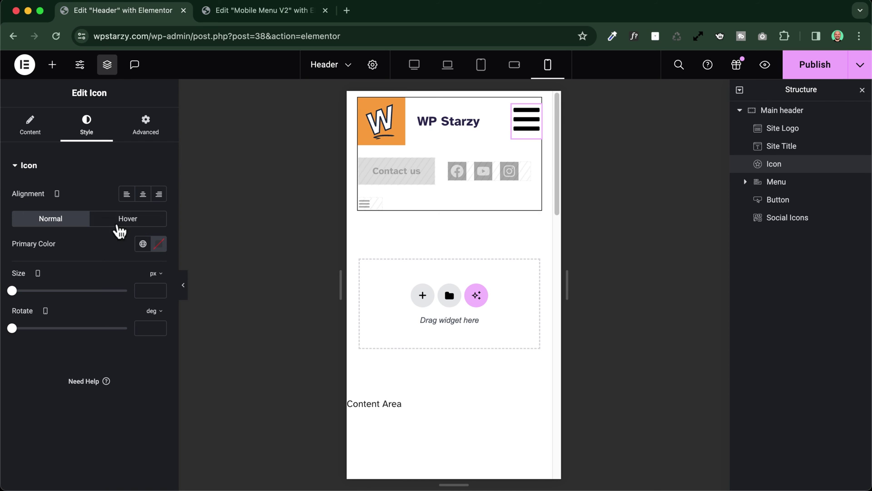
double_click(159, 289)
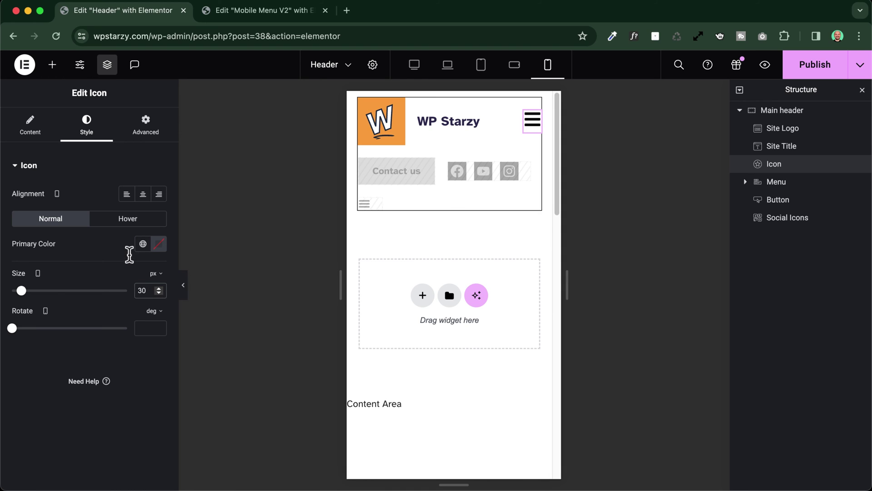
click(143, 245)
click(84, 300)
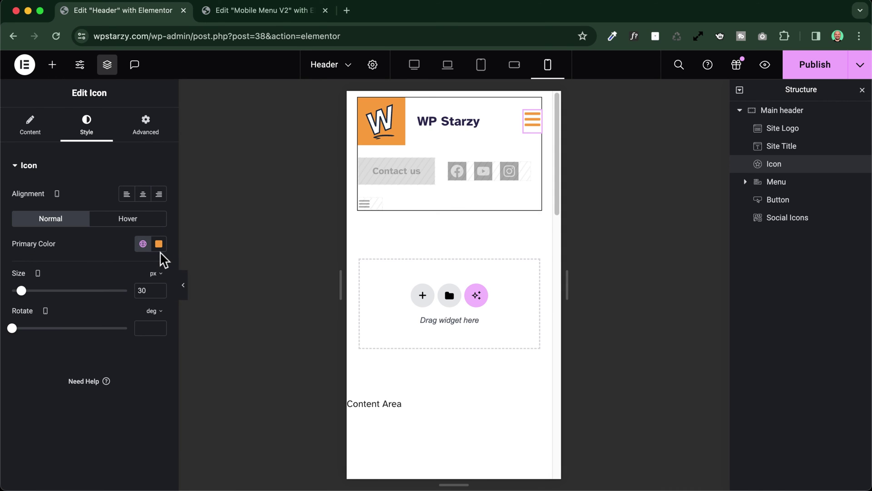
click(142, 244)
Step: Colour the hamburger Dark 1 navy and set its margins to 10 px right, -7 px bottom
click(76, 355)
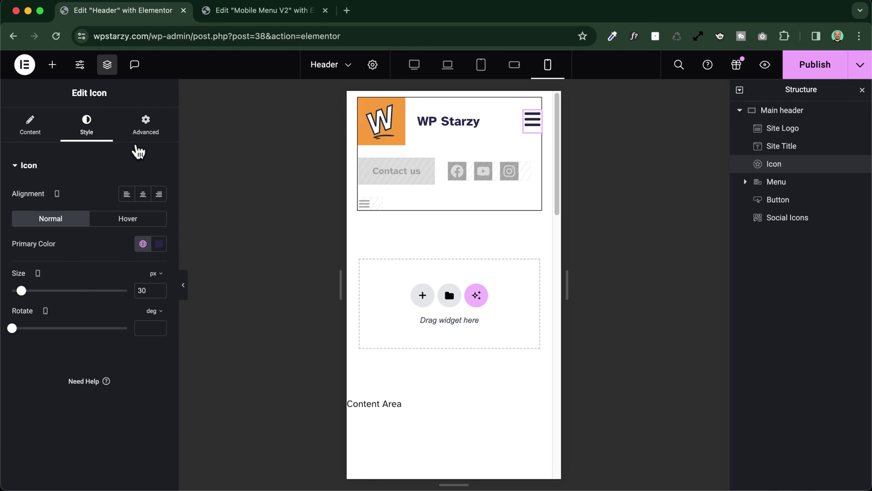
click(148, 127)
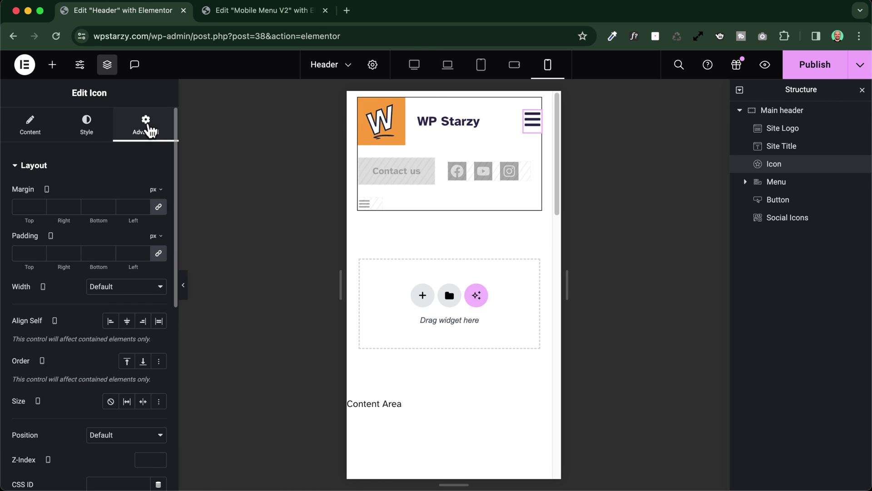
click(159, 208)
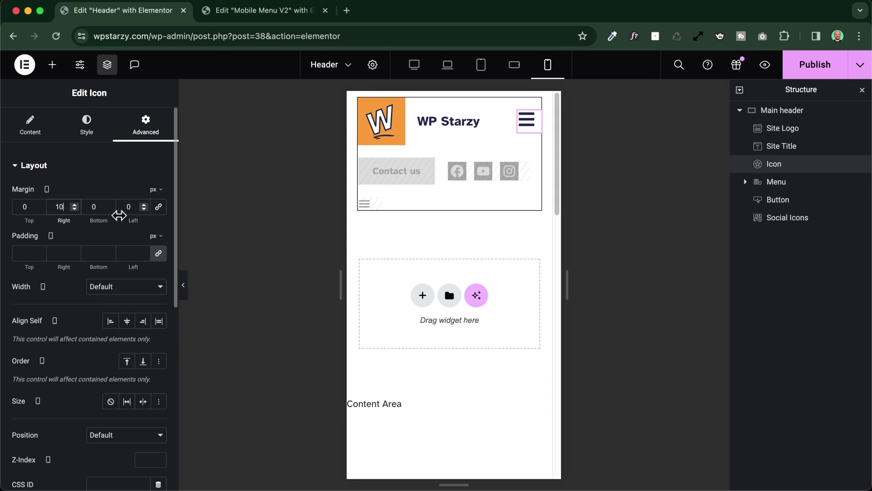
click(100, 206)
key(BackSpace)
text(-3)
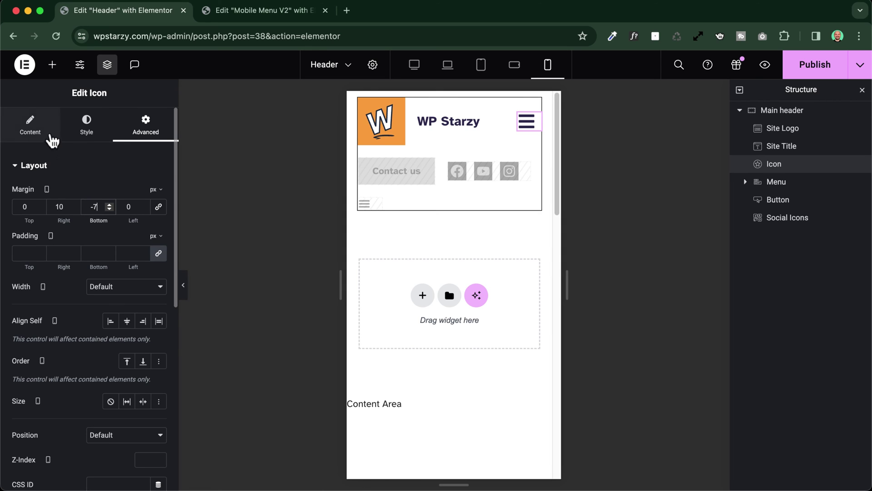
Step: Set the hamburger icon's link to the Popup dynamic tag
click(30, 125)
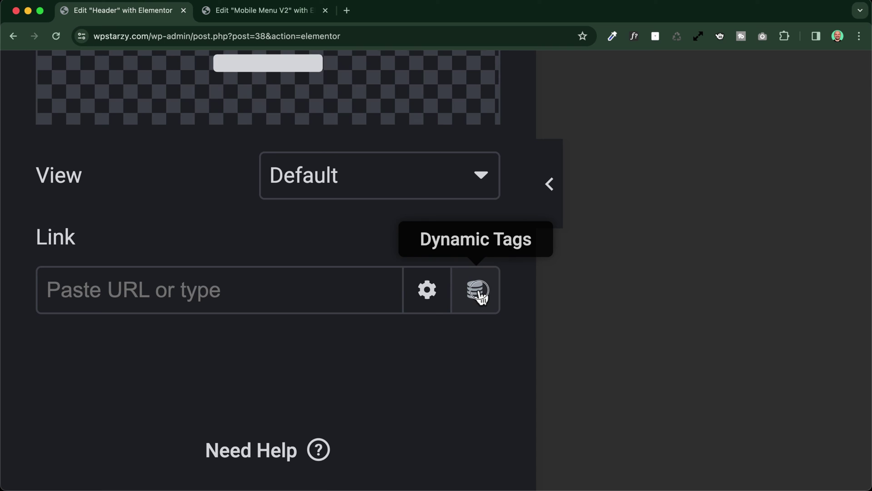
click(478, 293)
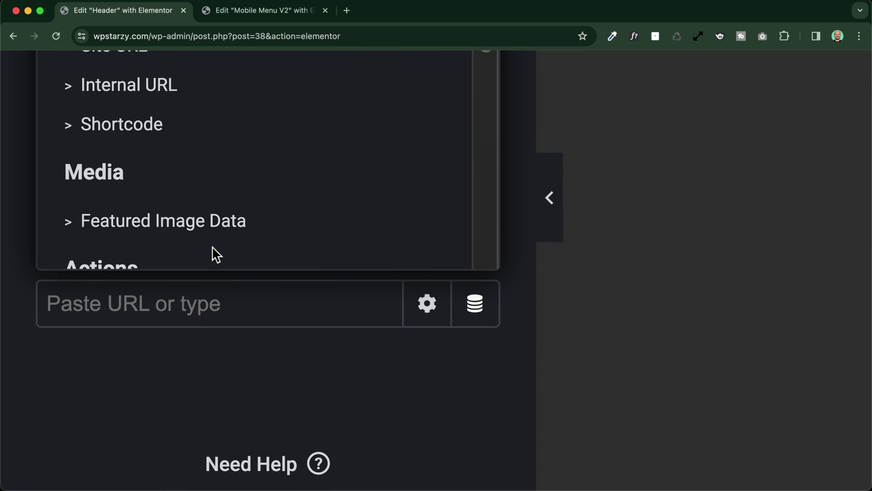
scroll(215, 255, down, 5)
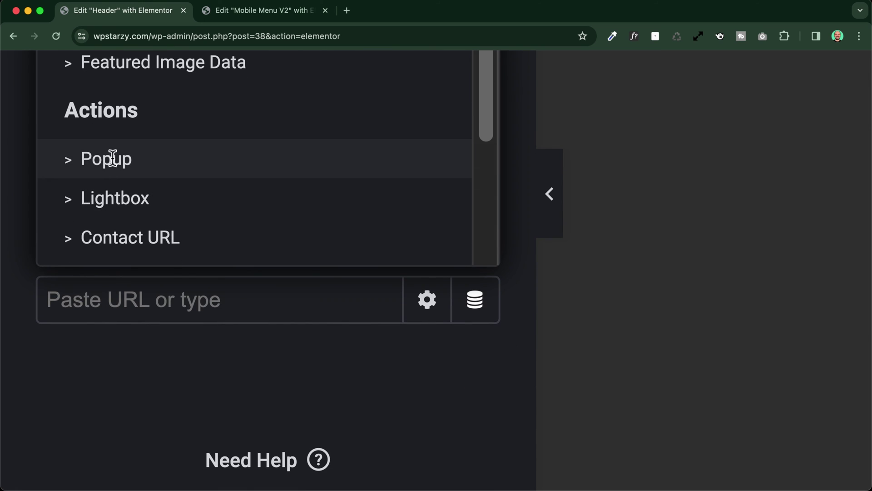
click(109, 160)
Step: Make the Popup tag Open Popup 'Mobile Menu V2', then publish the header
scroll(161, 208, down, 5)
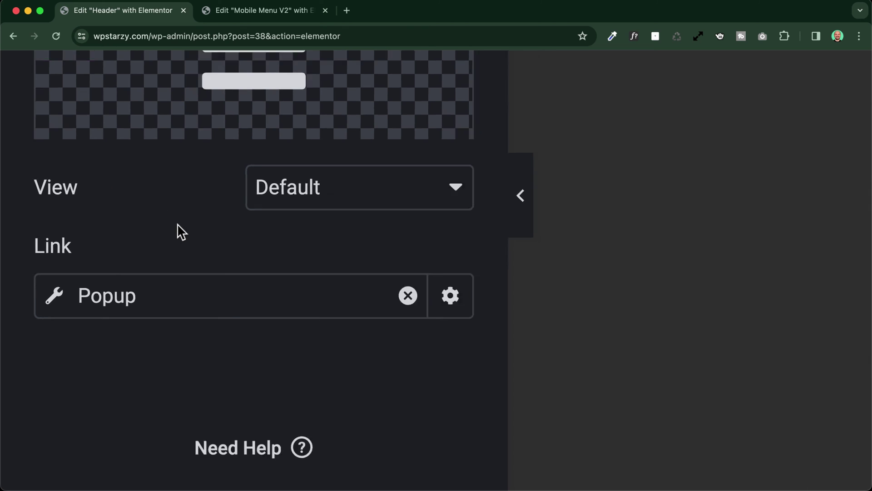
click(19, 321)
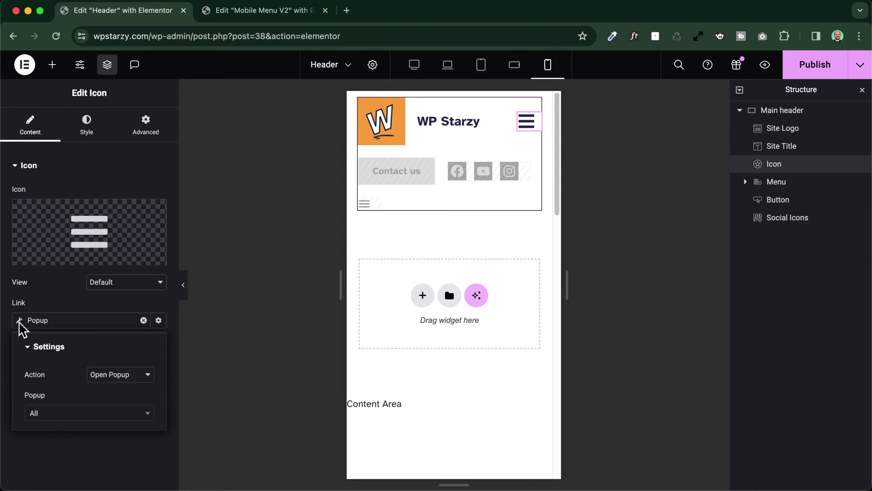
click(53, 414)
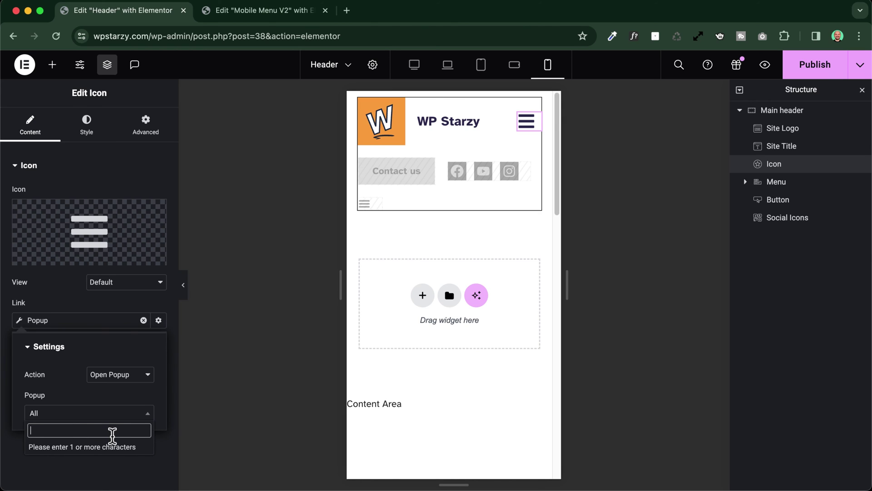
text(menu)
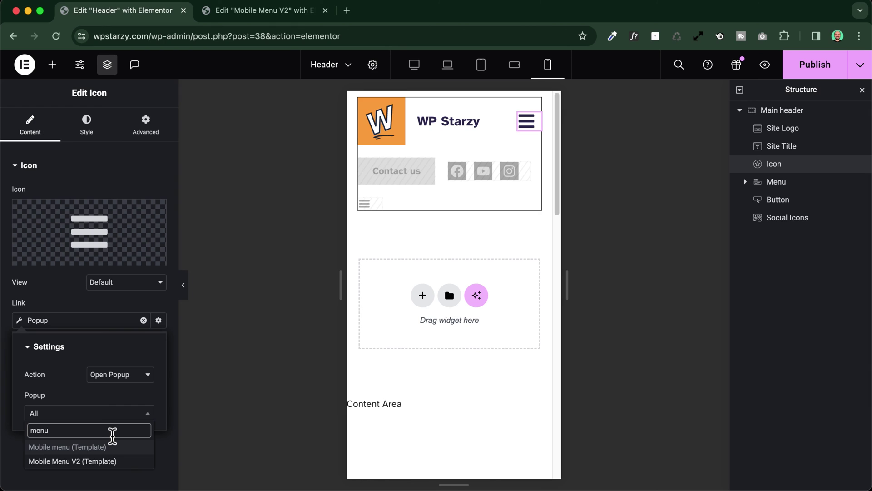
click(85, 465)
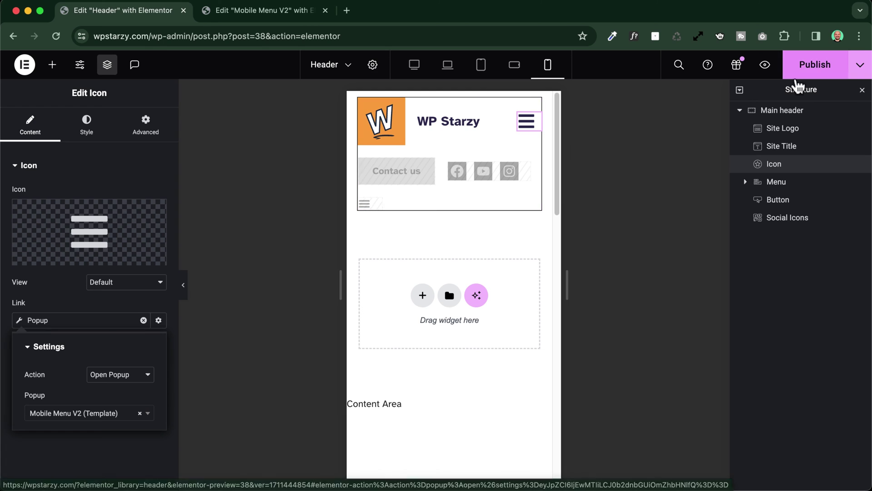
click(826, 67)
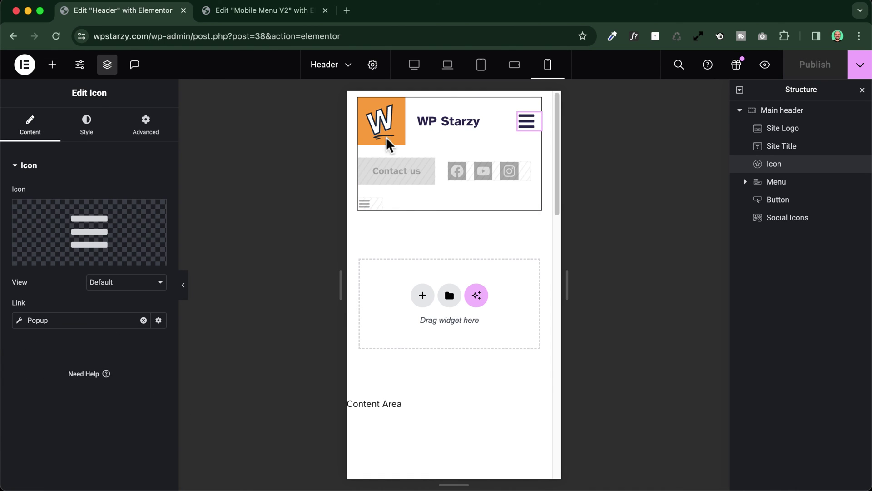
Step: Preview the header with the browser narrowed to mobile width
click(765, 64)
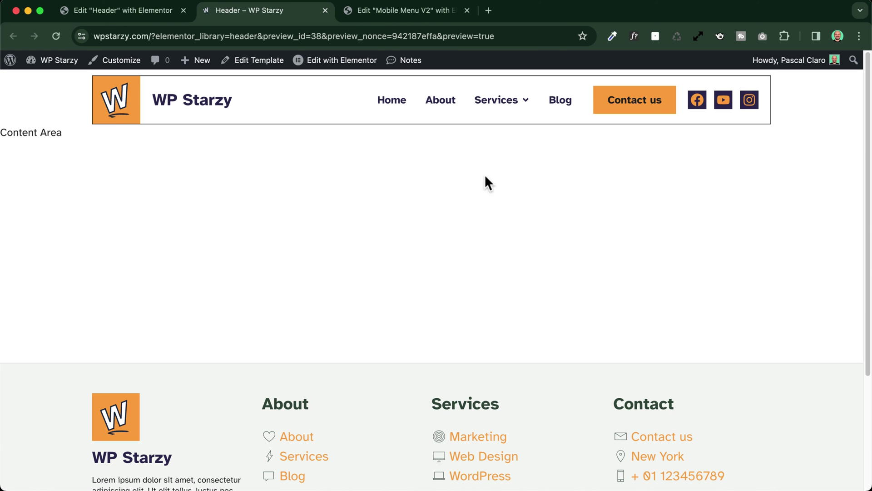
scroll(599, 154, up, 2)
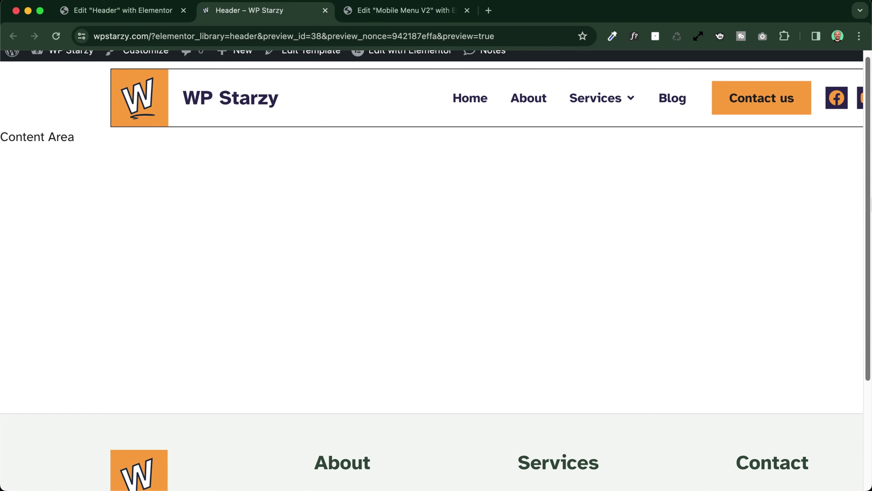
drag(866, 199, 494, 157)
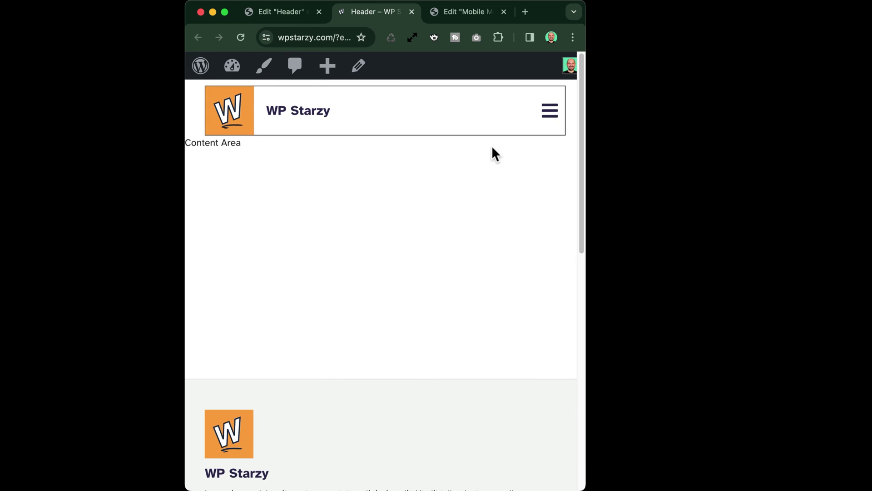
Step: Open the full-screen mobile menu from the hamburger, scroll to test it, then close it
click(549, 111)
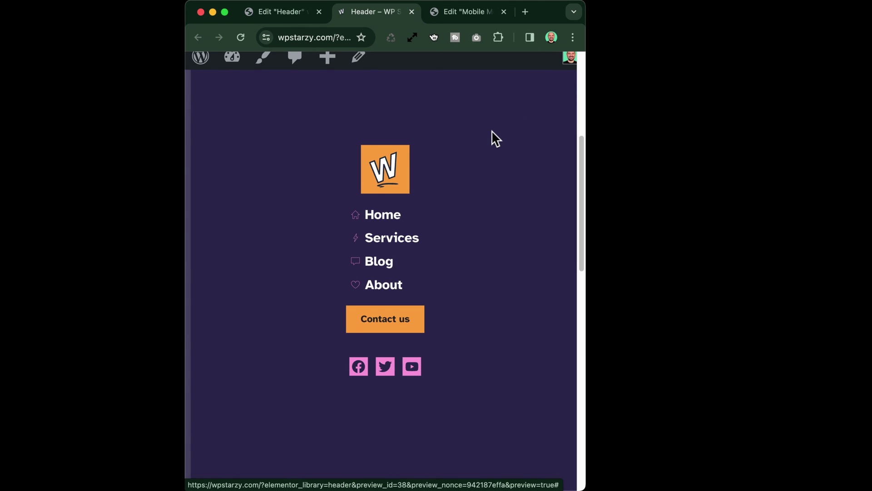
scroll(493, 150, up, 2)
scroll(522, 130, down, 2)
scroll(522, 129, up, 2)
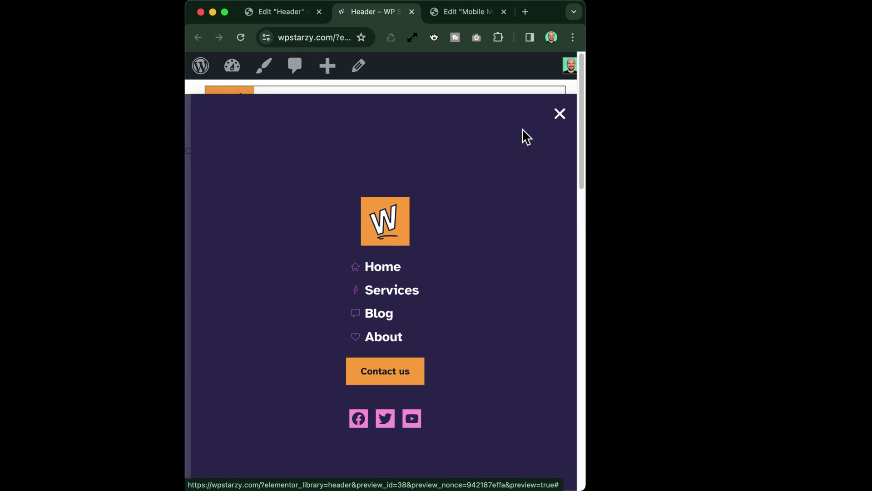
scroll(522, 136, down, 1)
scroll(527, 146, down, 2)
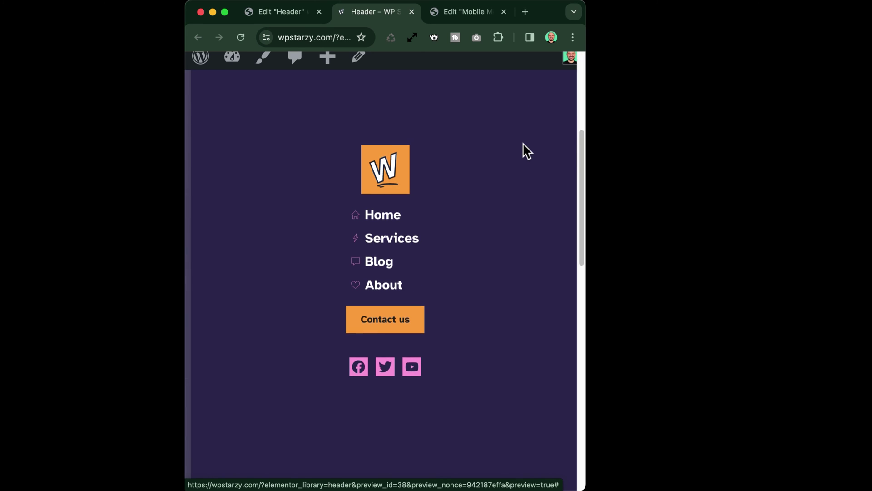
scroll(545, 127, up, 3)
scroll(564, 114, down, 3)
scroll(479, 150, up, 2)
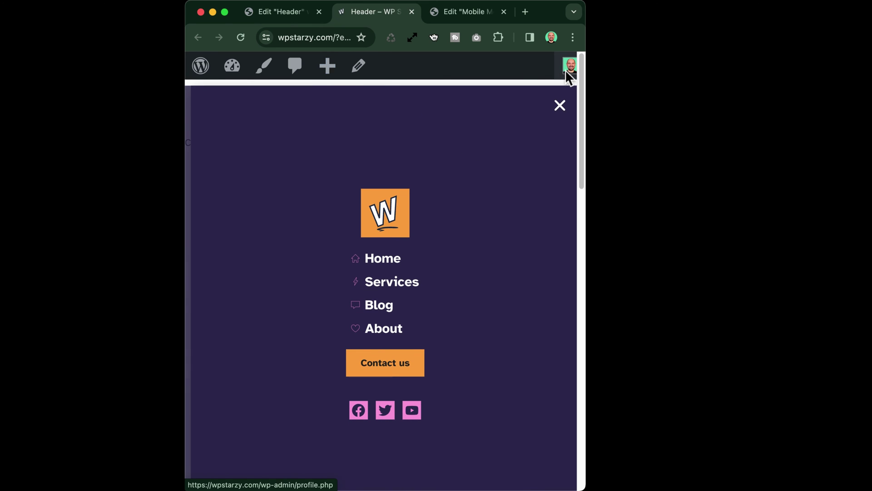
click(560, 107)
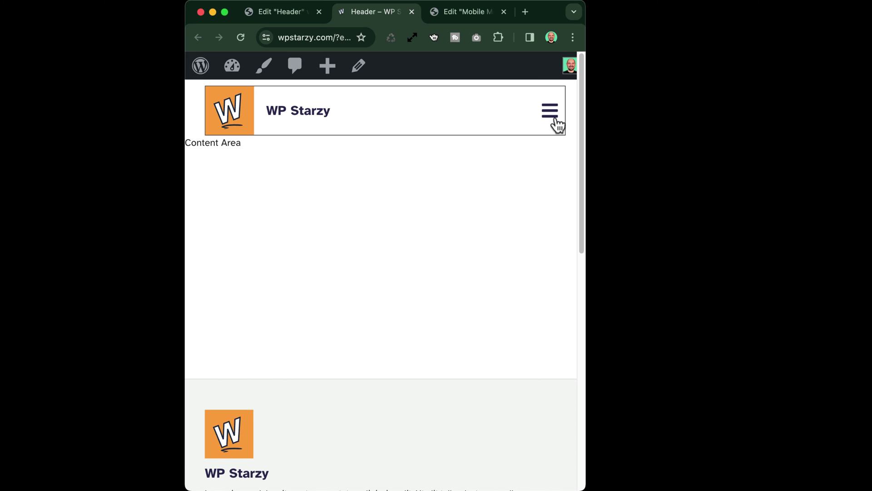
Step: Log out of WordPress and go to the site's front page
click(565, 84)
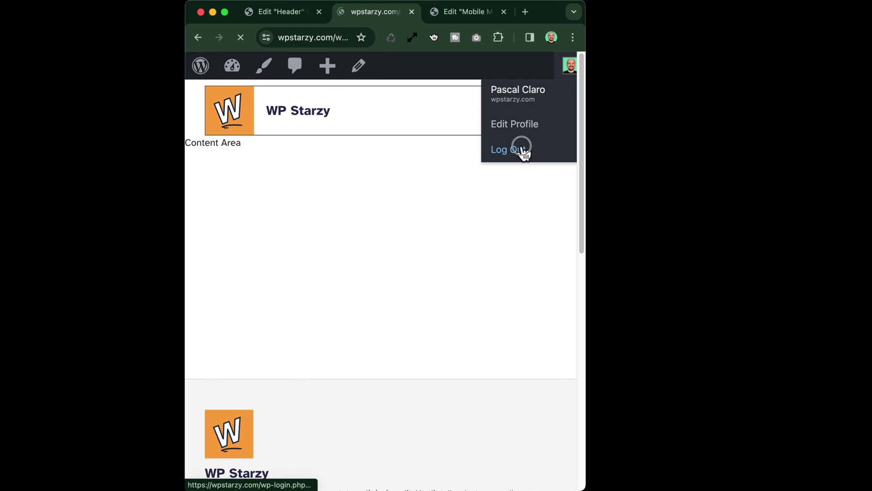
click(232, 65)
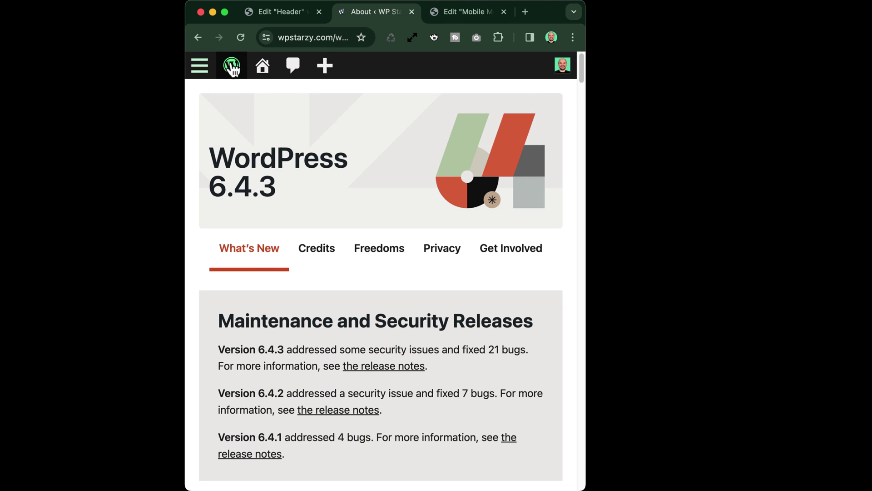
click(262, 66)
Step: Open the hamburger menu on the front page and scroll to check whether the page stays locked
click(540, 83)
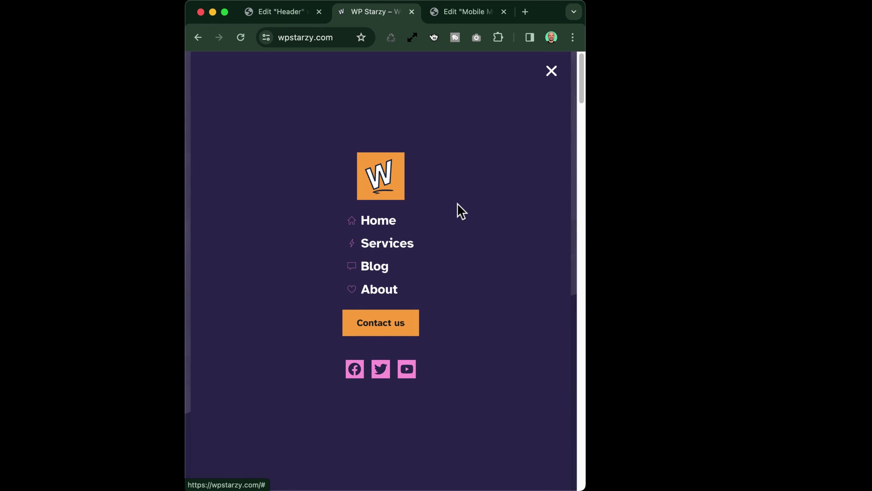
scroll(457, 202, down, 5)
scroll(457, 203, down, 5)
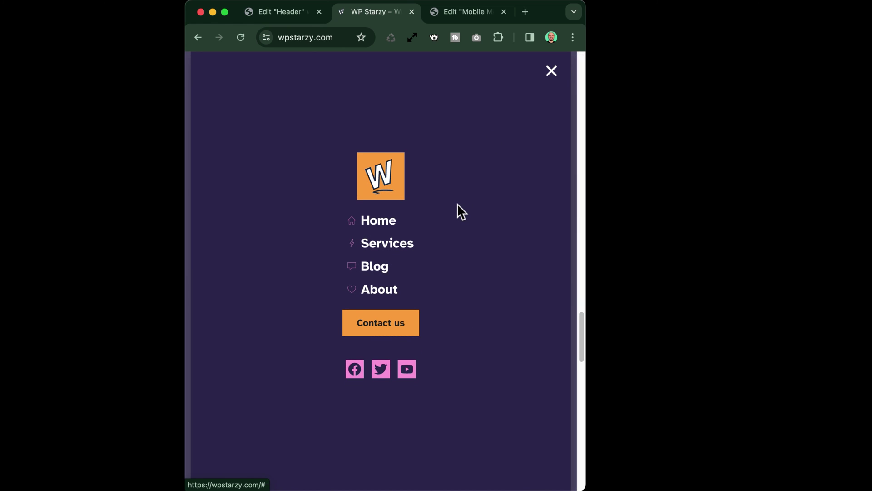
scroll(457, 203, up, 5)
scroll(457, 203, down, 5)
scroll(457, 203, down, 5)
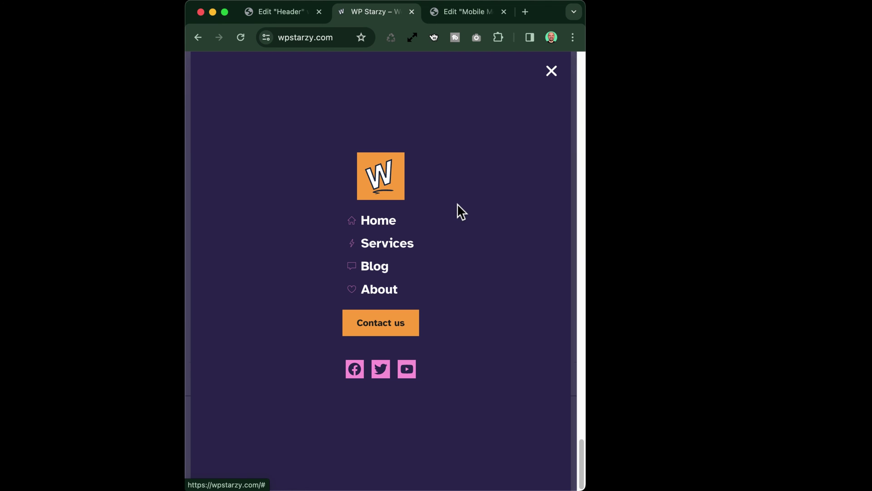
scroll(457, 203, up, 10)
scroll(457, 203, up, 5)
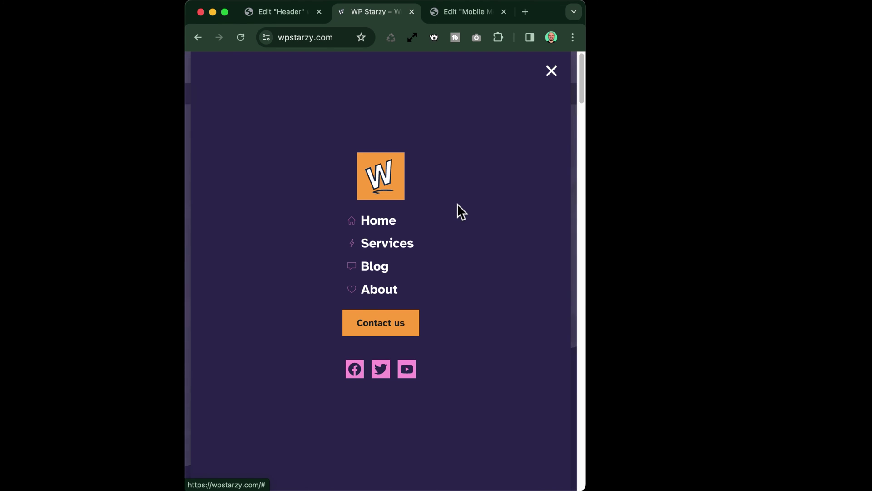
scroll(457, 203, down, 5)
scroll(457, 203, up, 10)
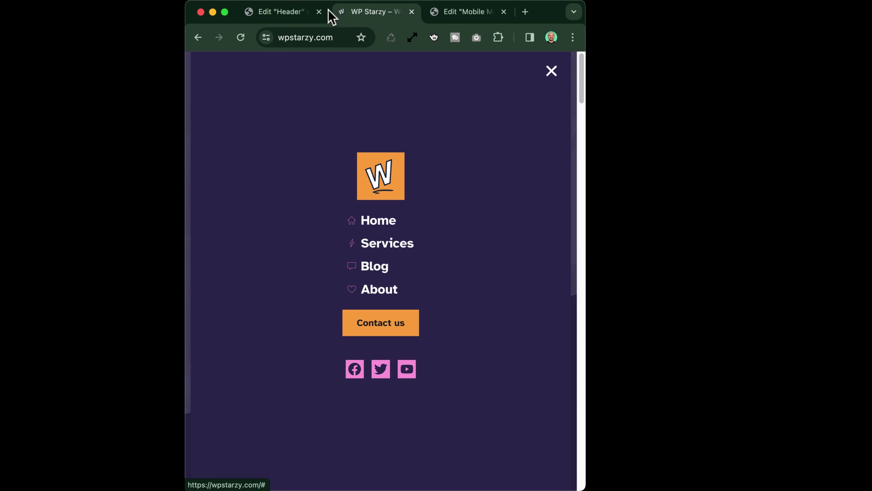
Step: Return to the Mobile Menu V2 editor and log back in
click(437, 12)
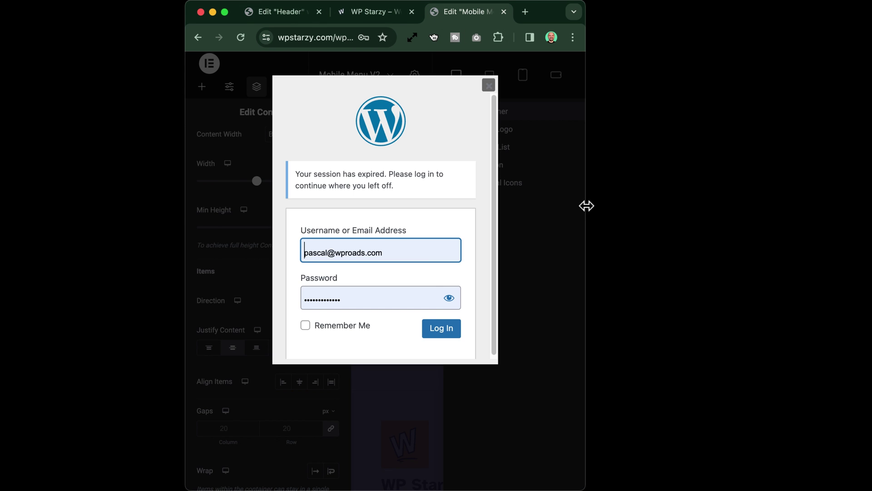
key(ctrl+alt+Return)
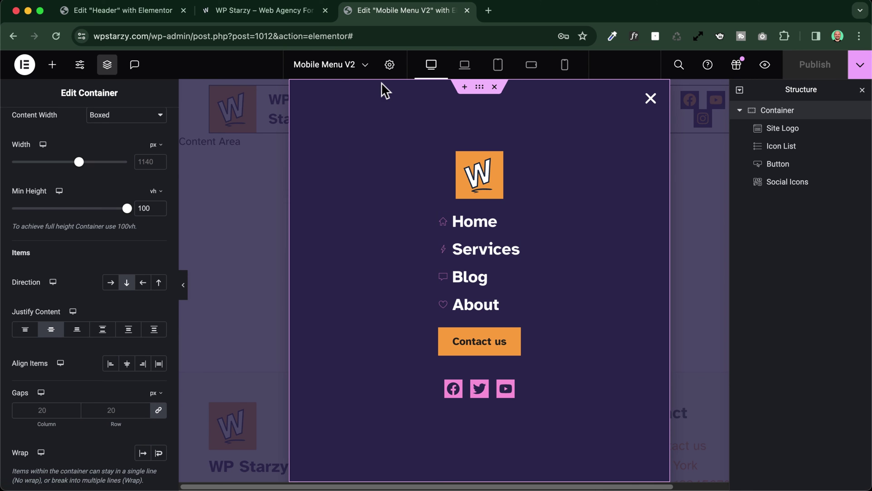
scroll(87, 217, up, 3)
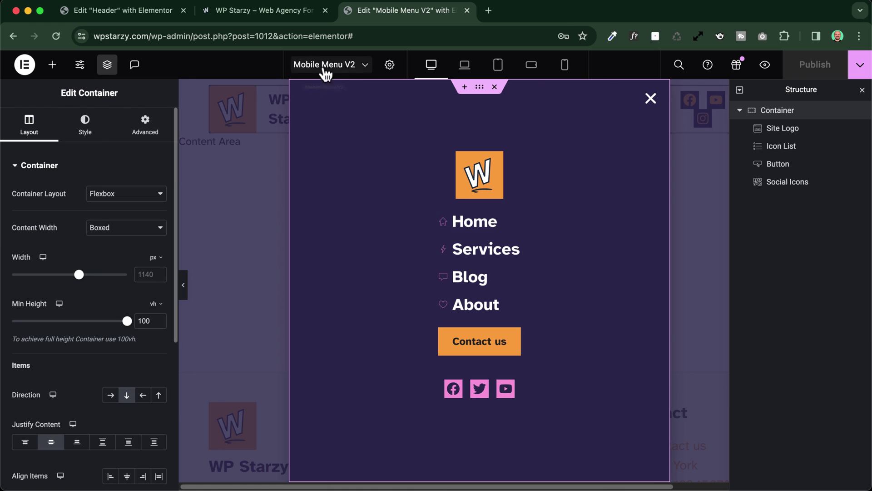
Step: Set Disable Page Scrolling to Yes in the popup's Advanced settings and save the popup
click(388, 65)
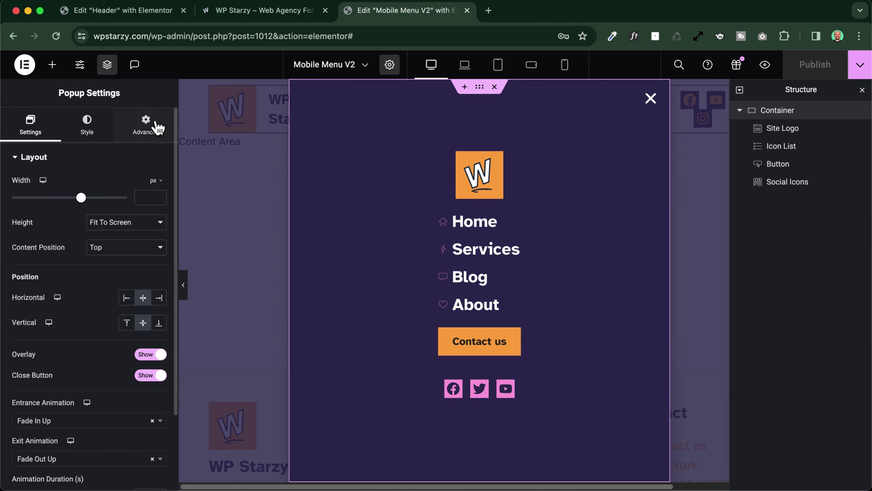
click(147, 128)
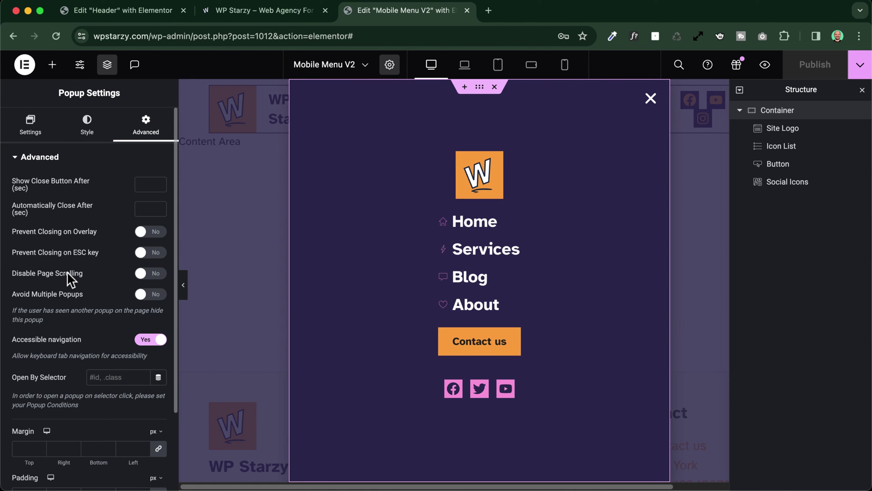
click(150, 274)
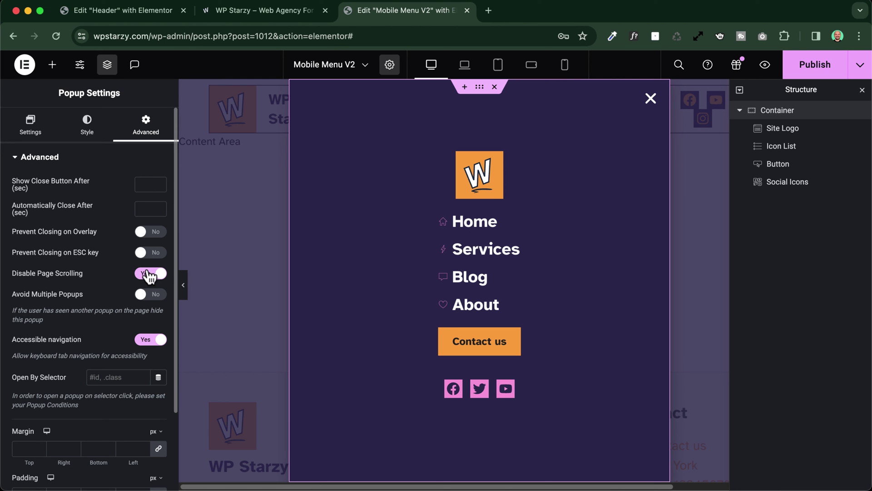
click(814, 66)
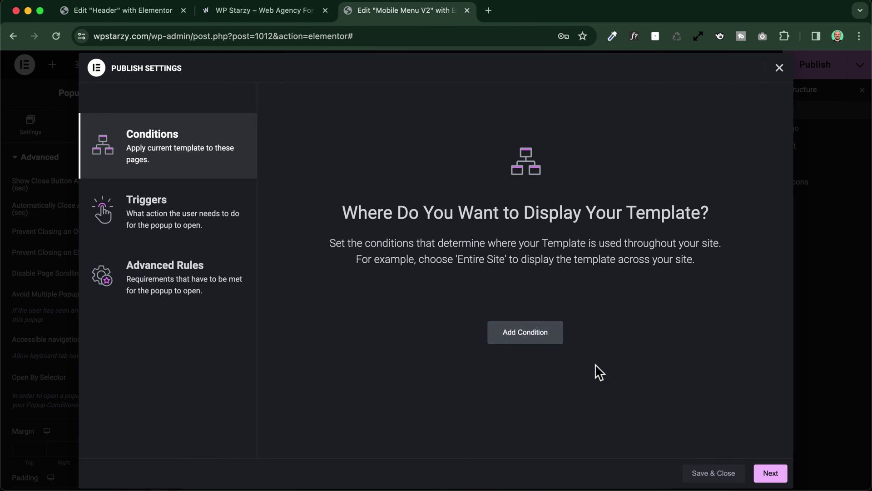
click(711, 475)
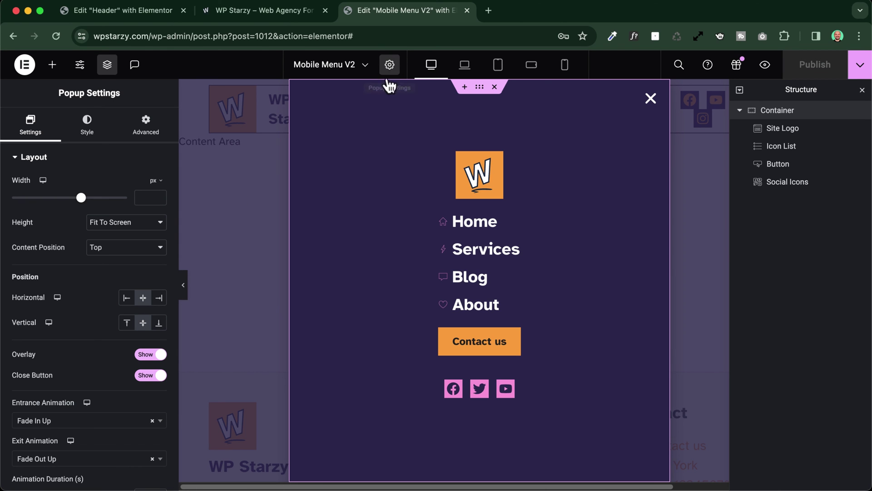
Step: Set entrance animation to Slide In Left and exit to Slide Out Left, and save the popup
scroll(46, 150, down, 3)
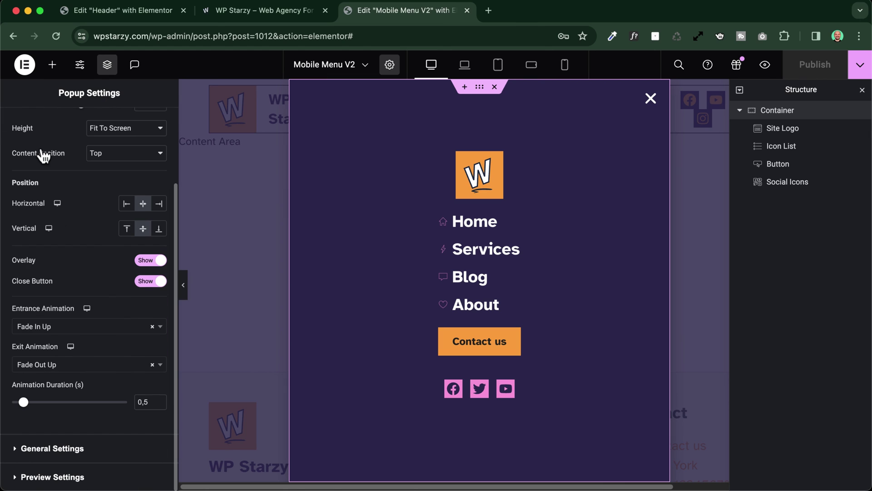
click(100, 326)
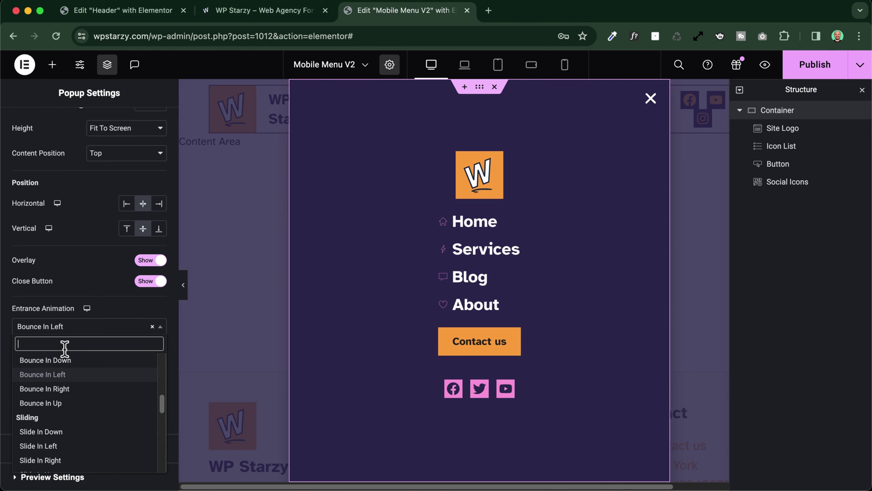
text(slid)
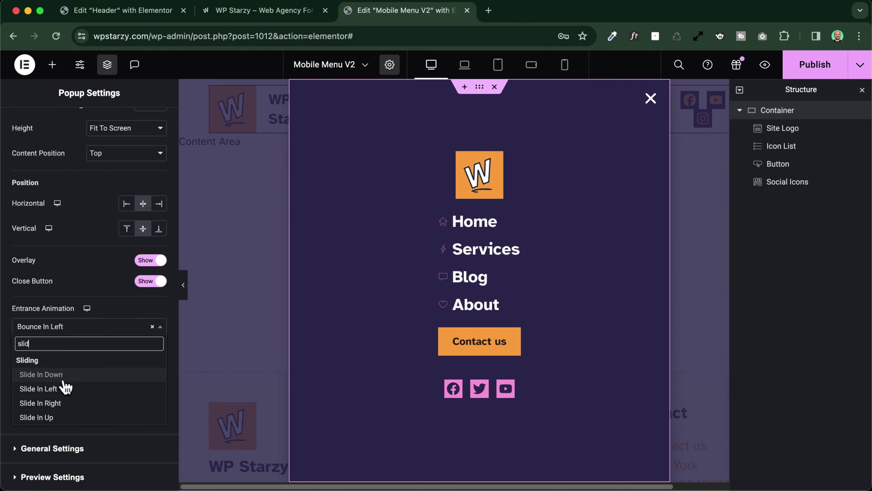
click(83, 391)
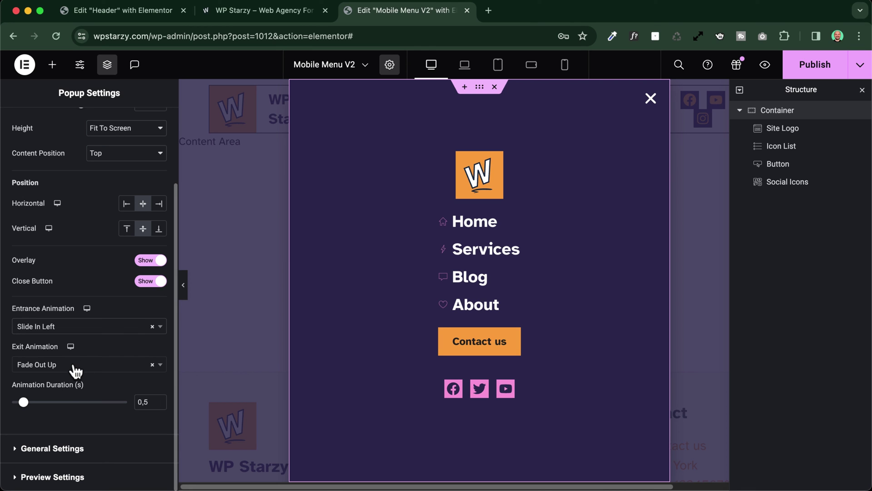
click(76, 364)
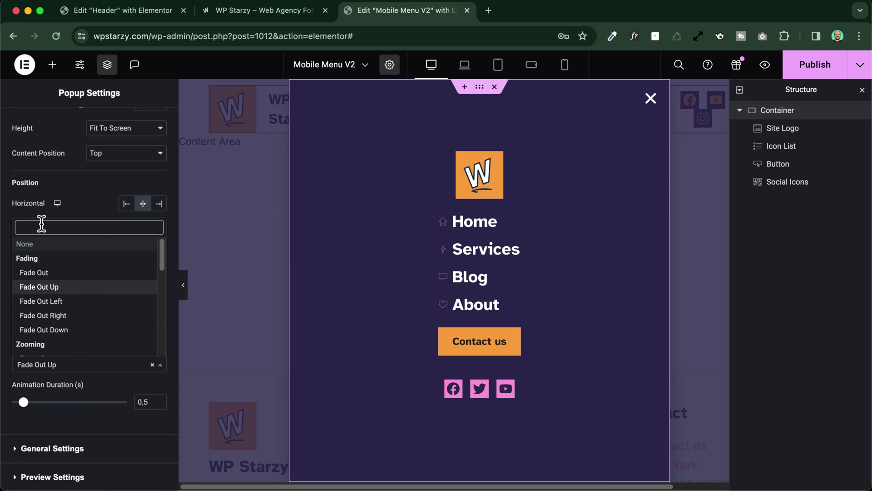
text(slide)
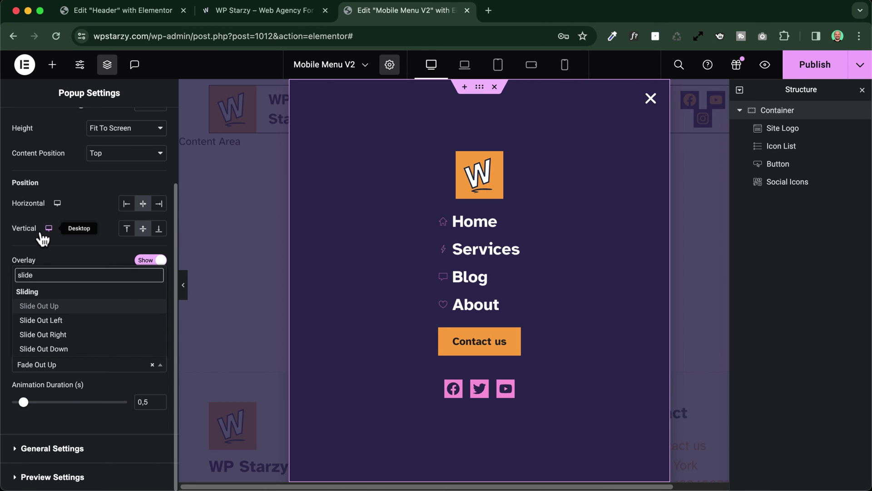
click(64, 320)
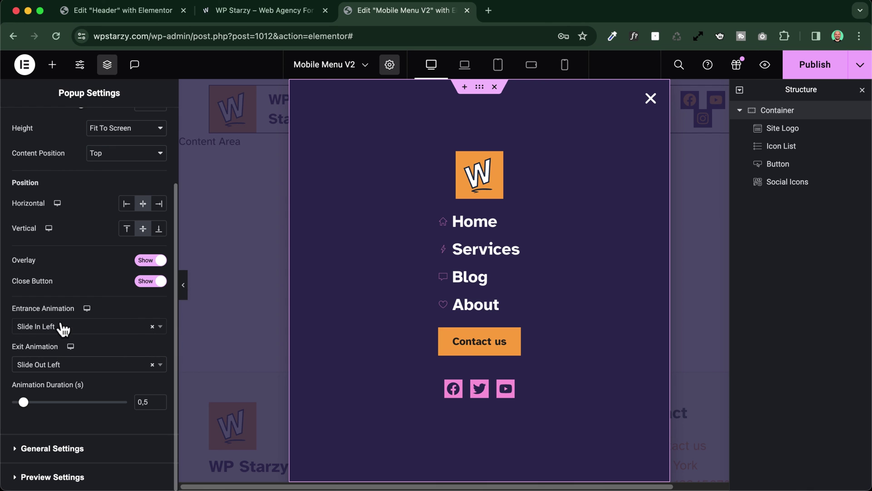
click(813, 65)
click(719, 472)
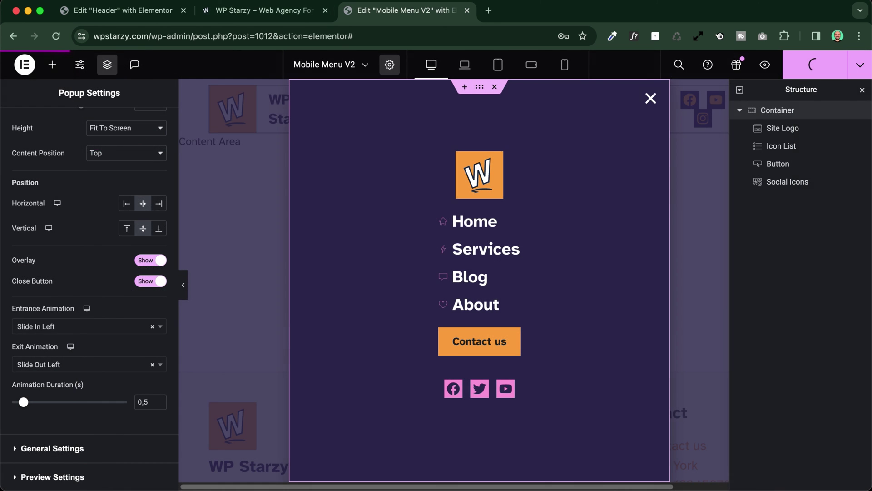
Step: Reload the live site at mobile width and open, close and reopen the hamburger menu
click(245, 10)
click(54, 36)
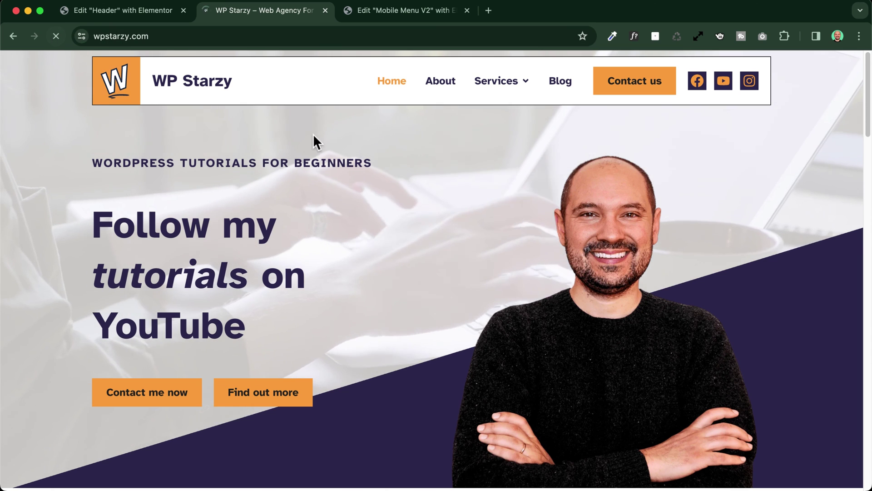
key(ctrl+alt+m)
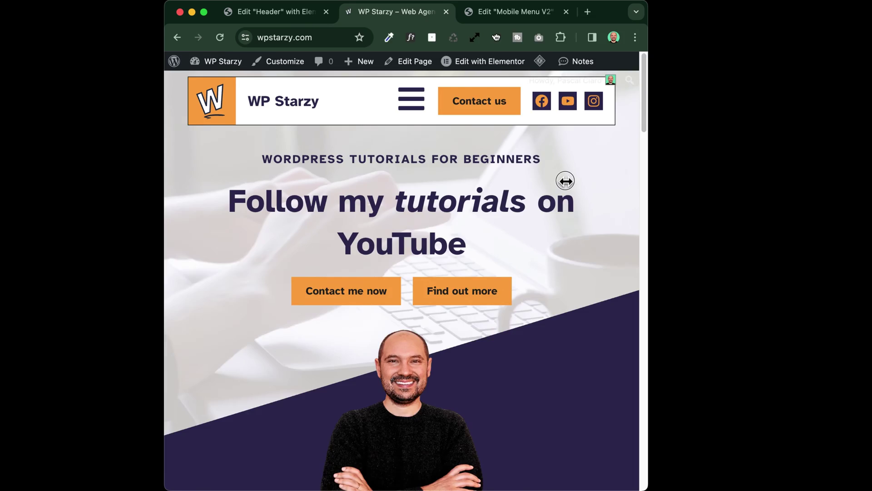
click(469, 99)
click(486, 73)
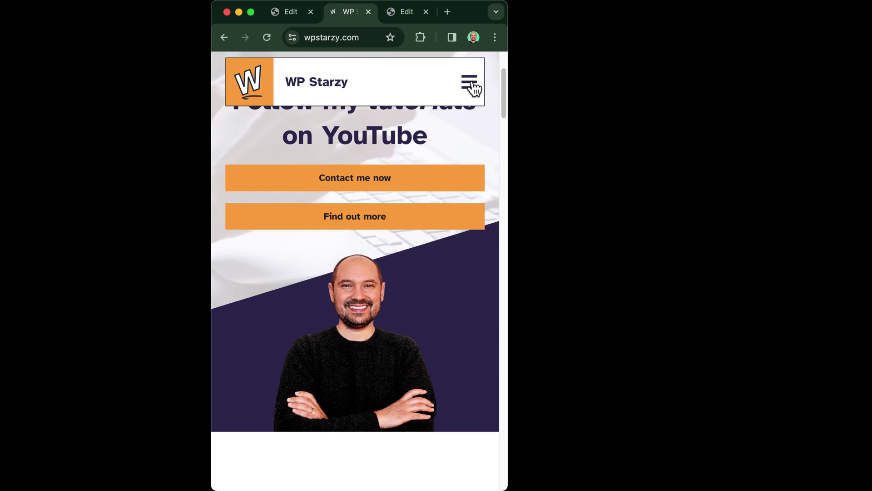
click(471, 81)
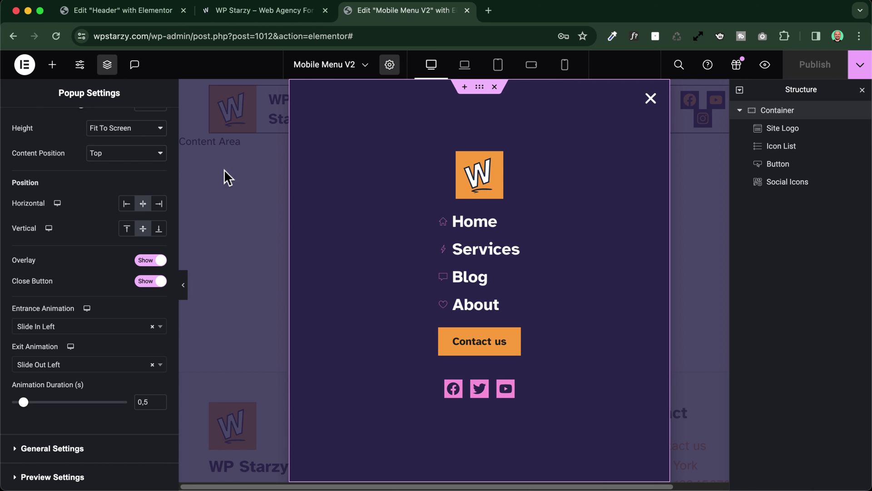
Step: Set entrance animation to Slide In Right and exit animation to Slide Out Right
click(82, 326)
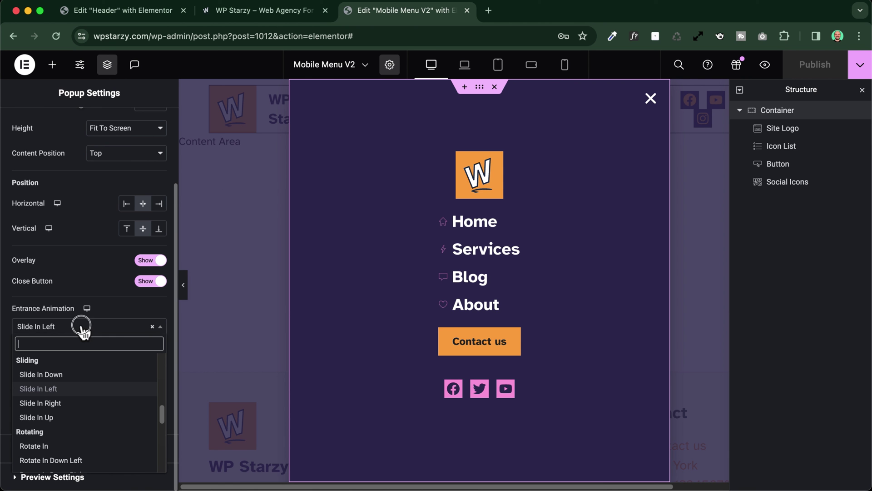
click(65, 404)
click(48, 326)
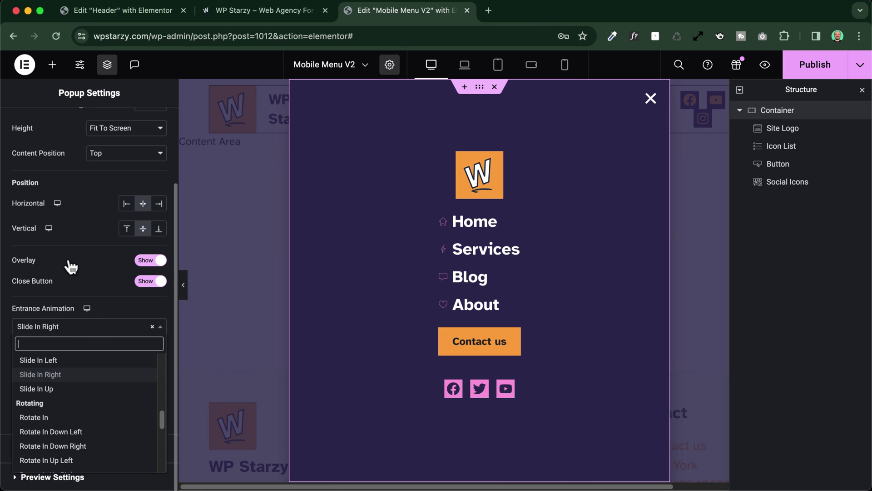
text(slide)
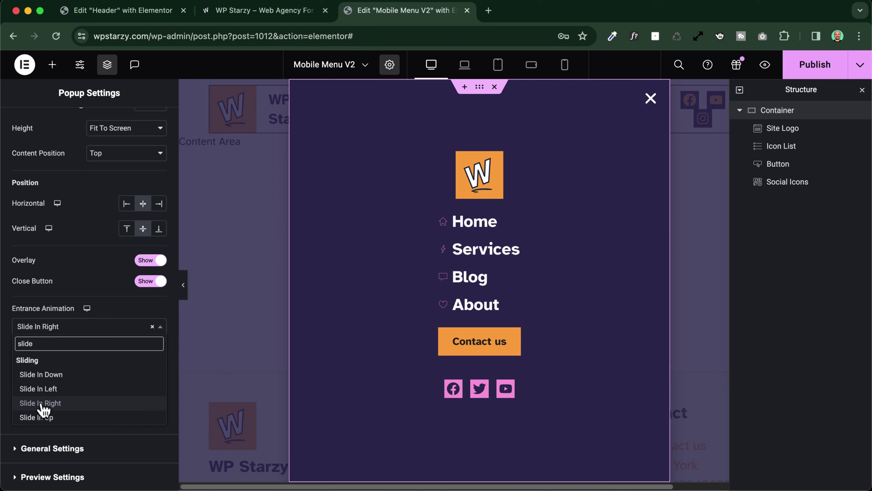
click(42, 403)
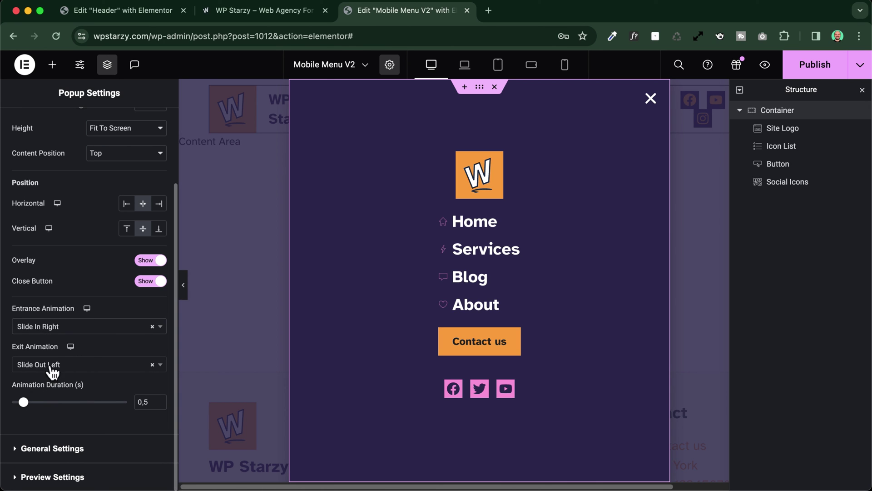
click(53, 371)
click(69, 287)
Step: Save the popup and switch to the live WP Starzy tab
click(813, 67)
click(713, 474)
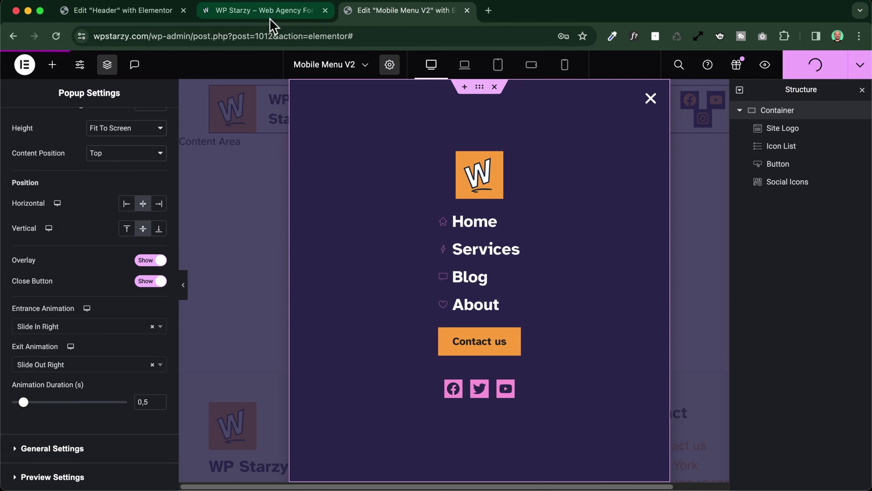
click(269, 14)
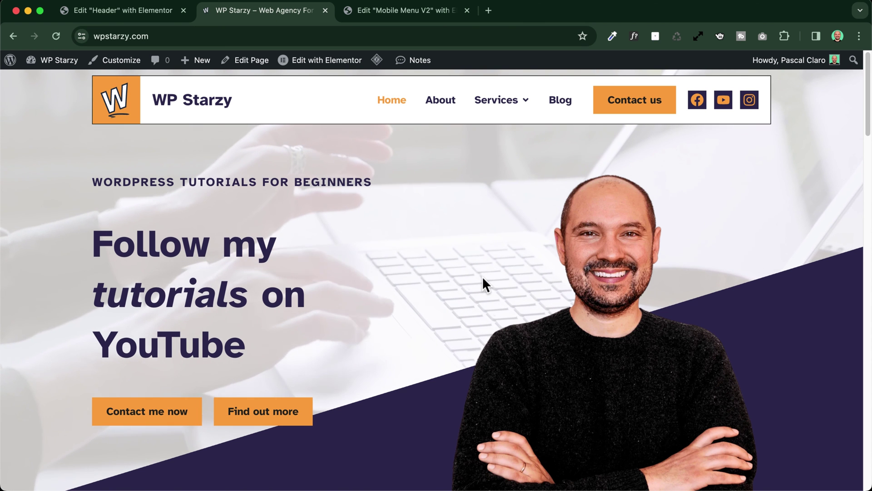